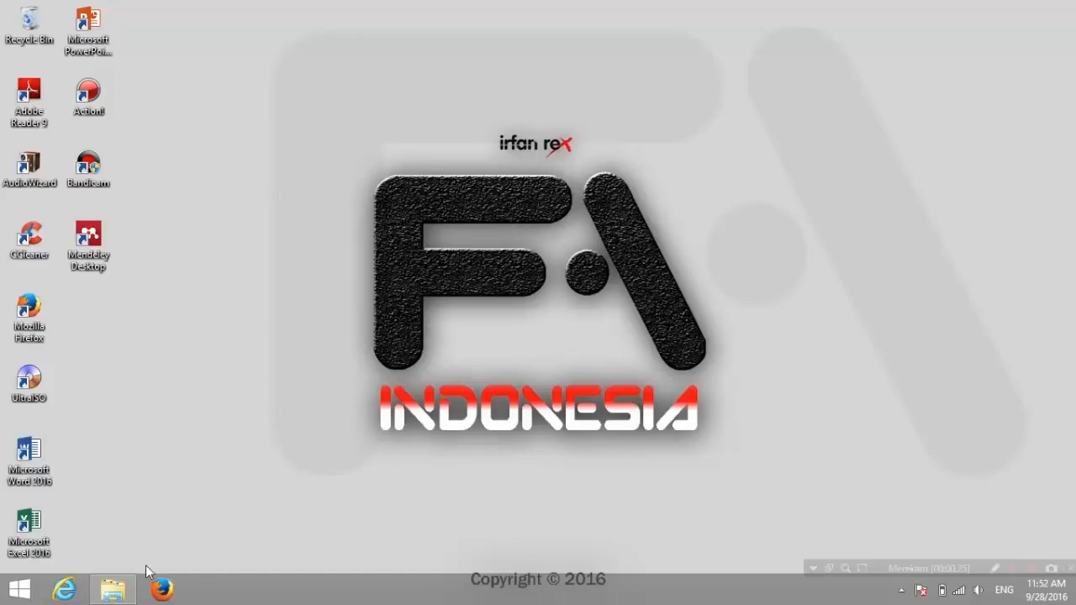
Step: Launch the Mendeley-Desktop-1.15-win32 installer from the course materials folder
click(119, 588)
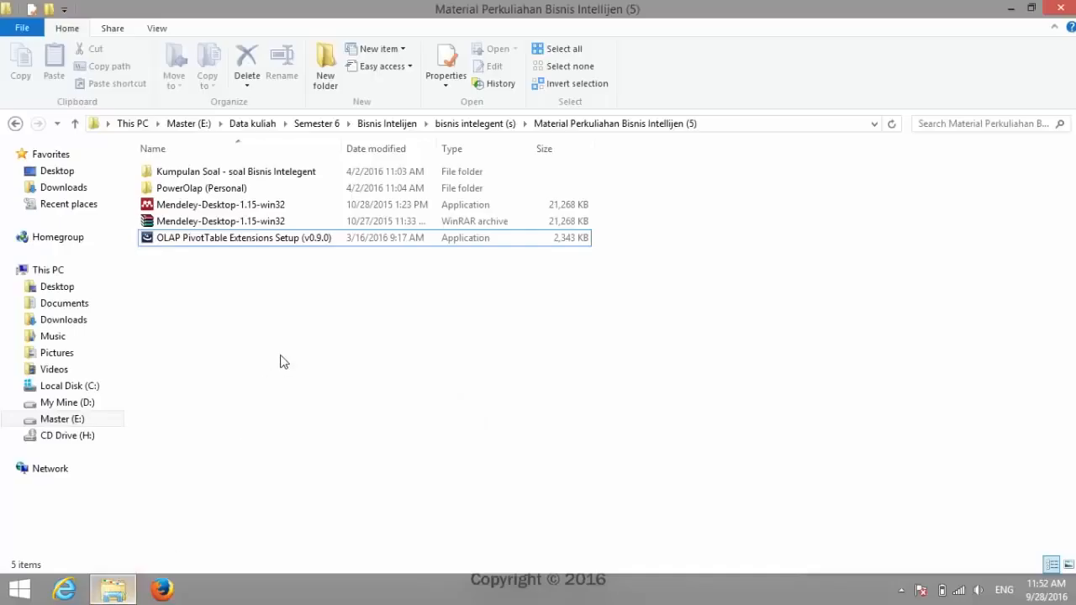
click(316, 211)
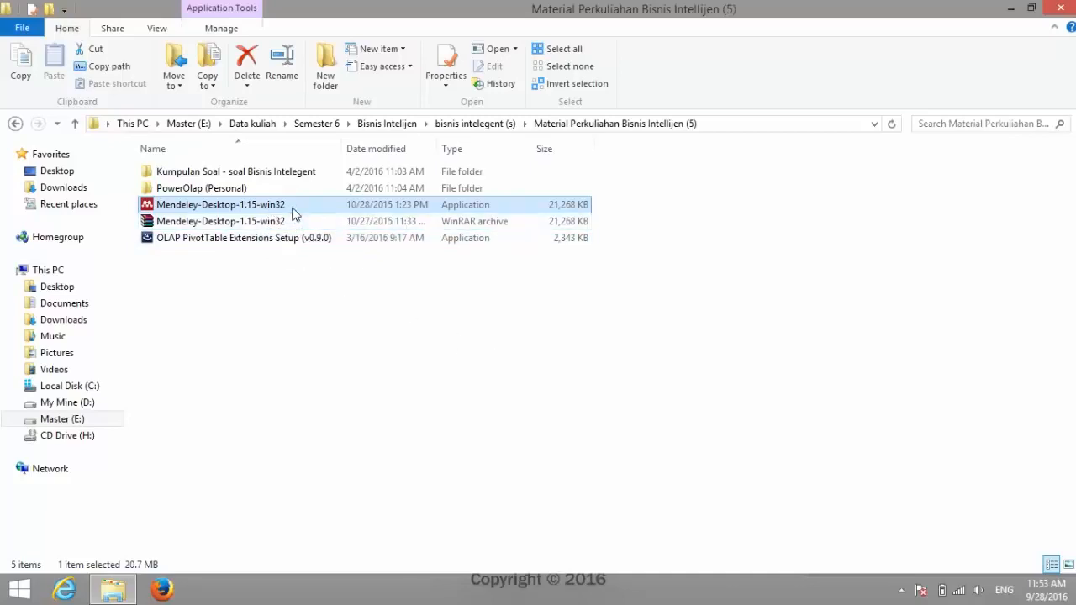
double_click(223, 206)
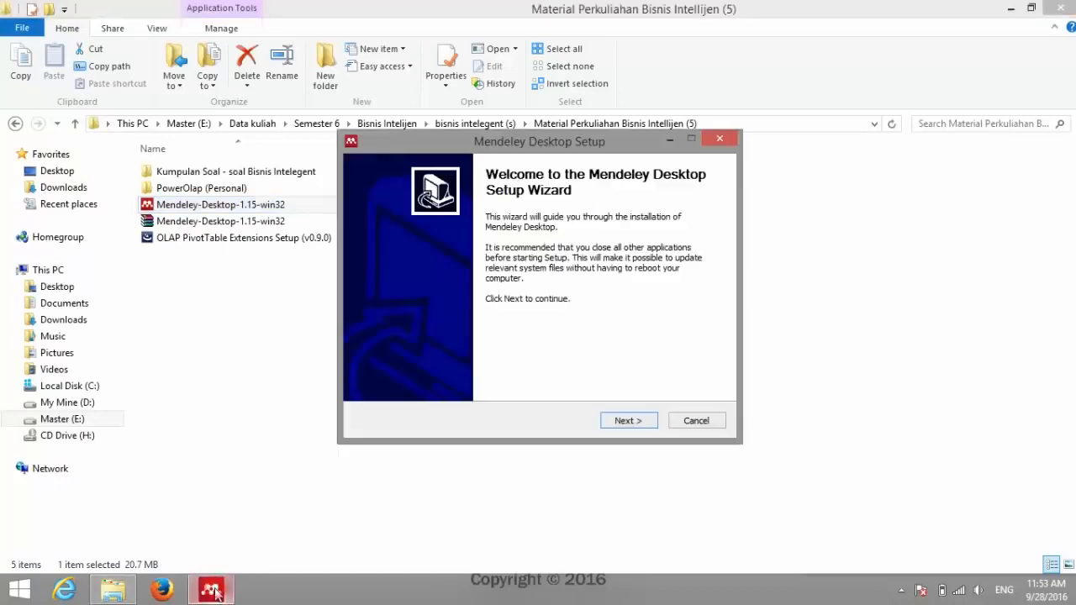
Step: Install Mendeley Desktop with the licence accepted and default folders, finishing with Run Mendeley Desktop checked
click(636, 371)
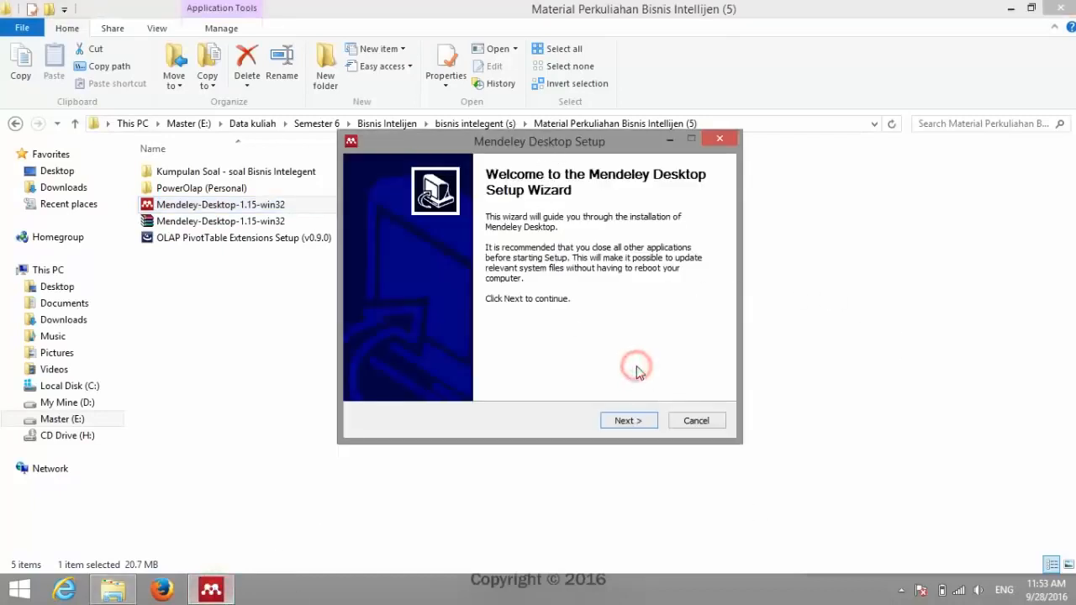
click(648, 422)
click(648, 423)
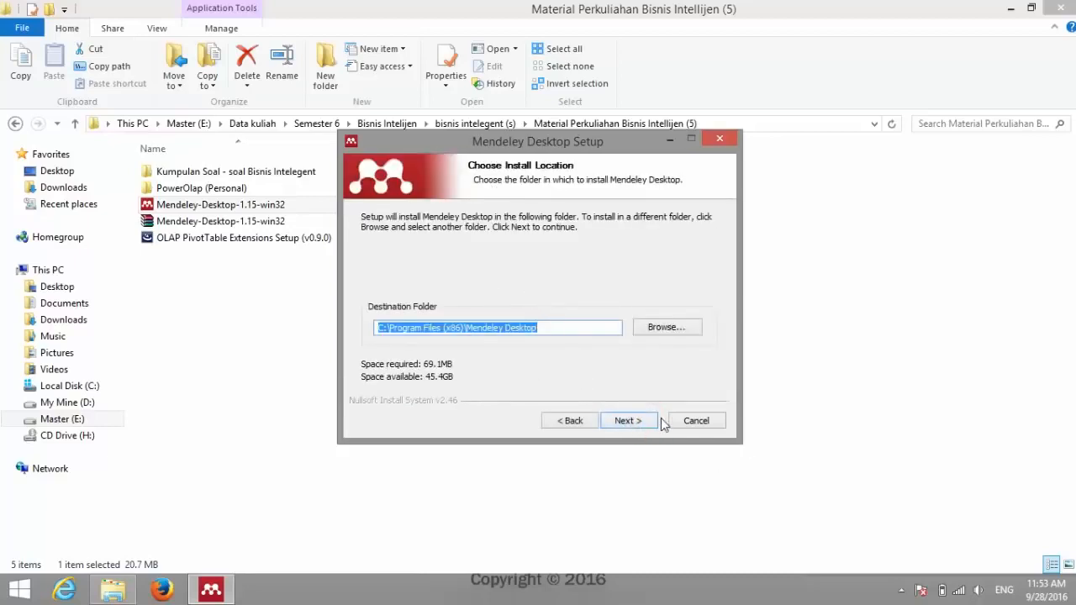
click(654, 420)
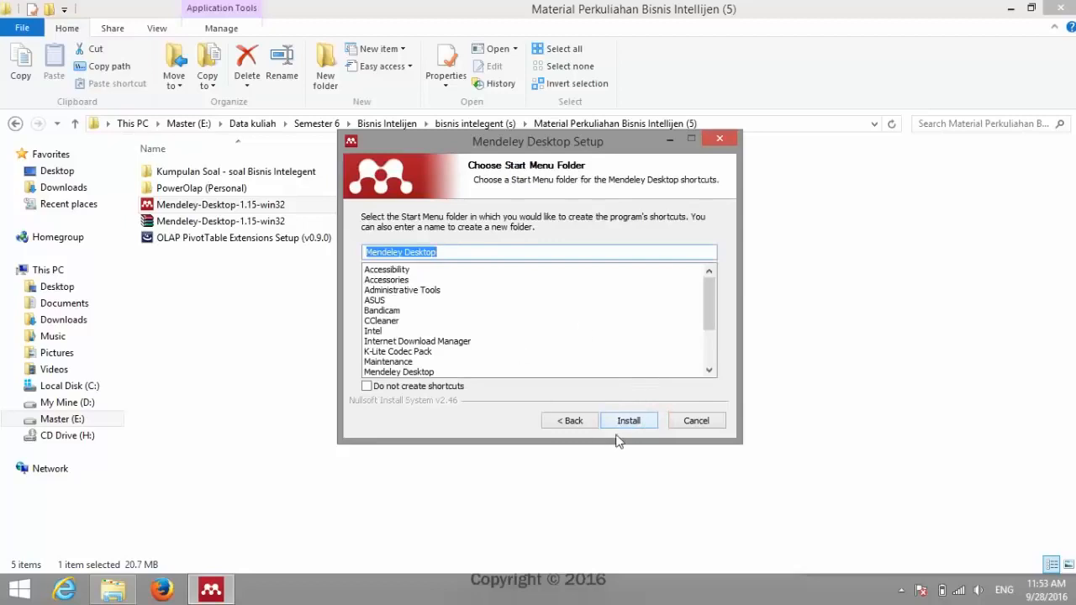
click(636, 422)
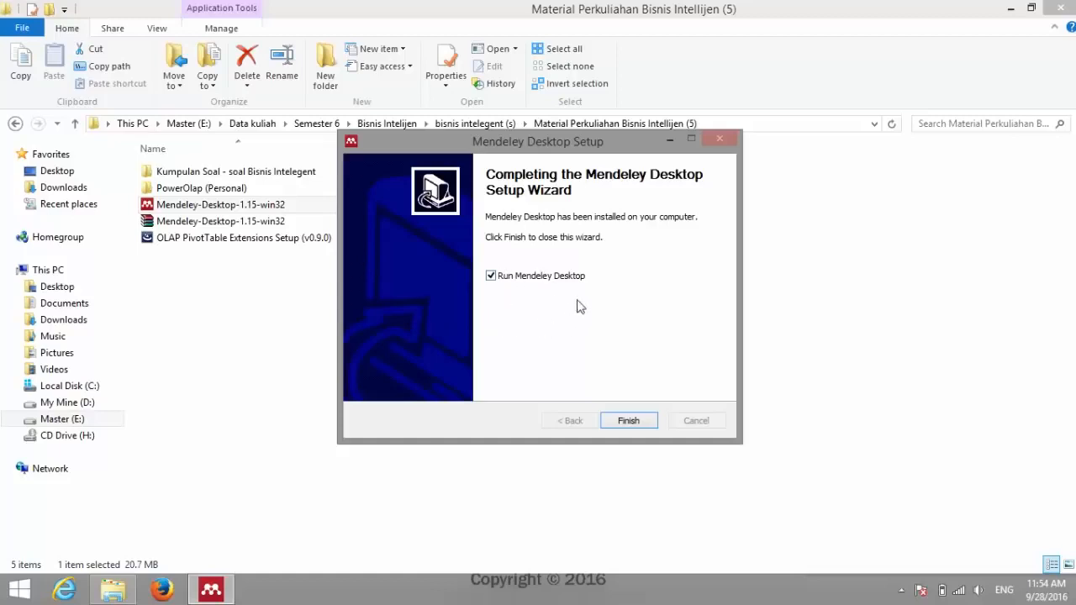
click(636, 423)
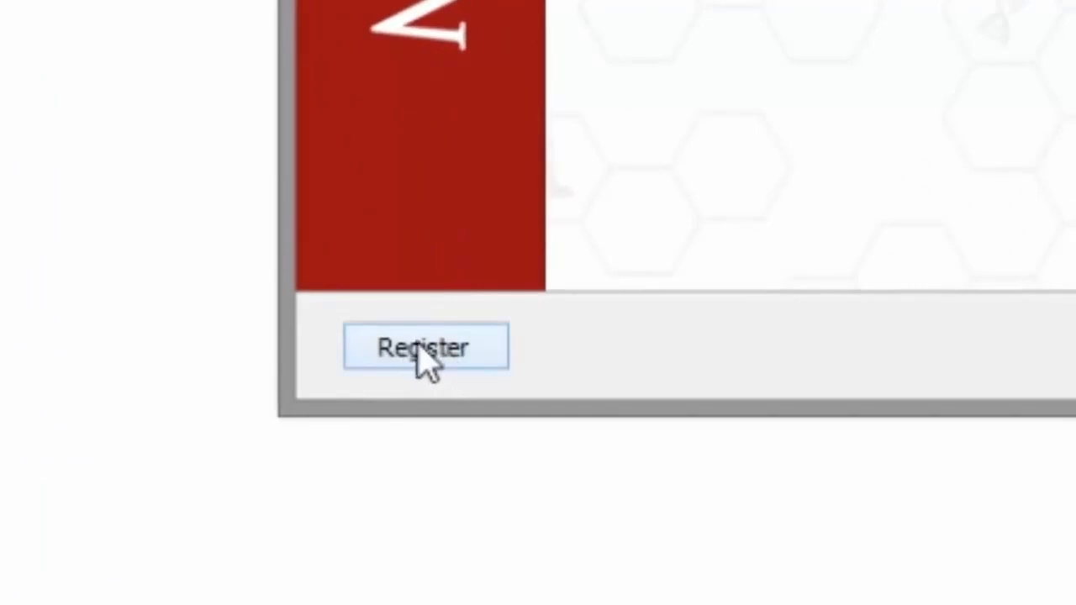
Step: Choose Register in the Welcome to Mendeley Desktop window to open the account sign-up page
click(419, 347)
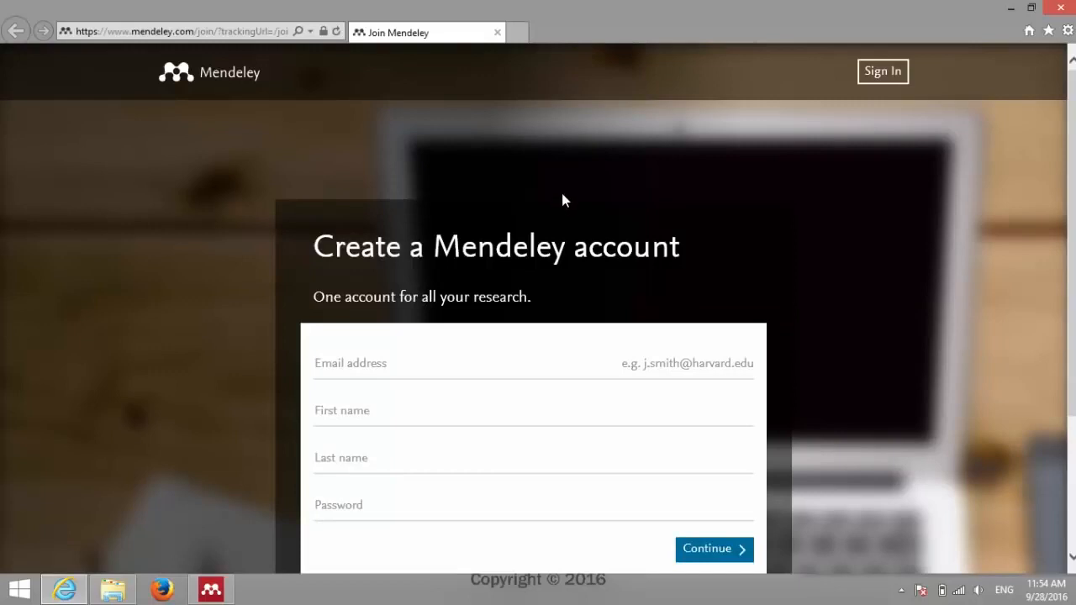
Step: Scroll the Join Mendeley page to the empty Create a Mendeley account form and return to it
scroll(562, 198, down, 2)
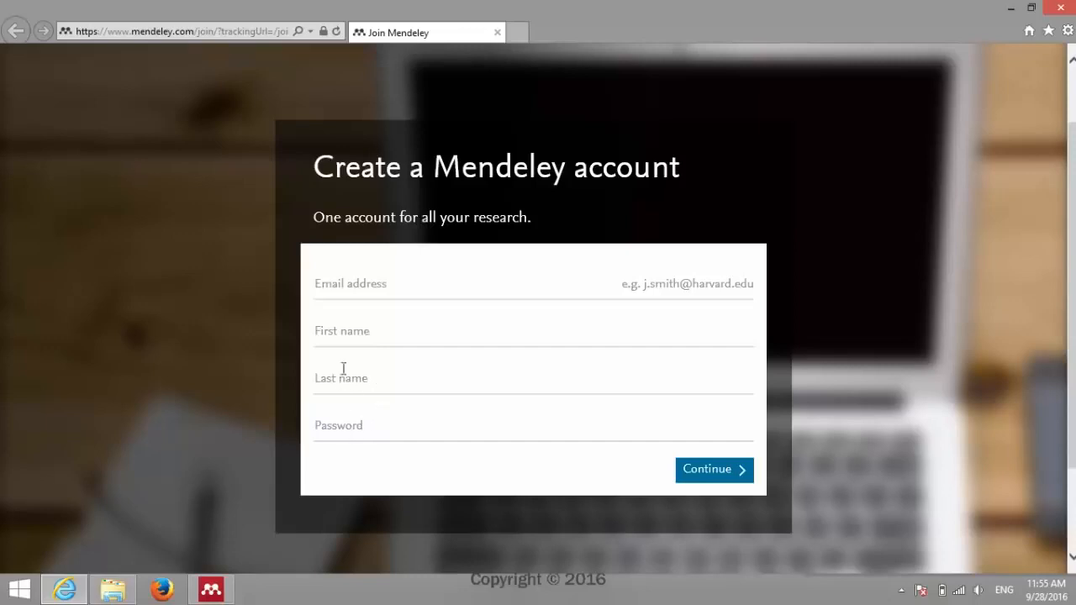
click(374, 285)
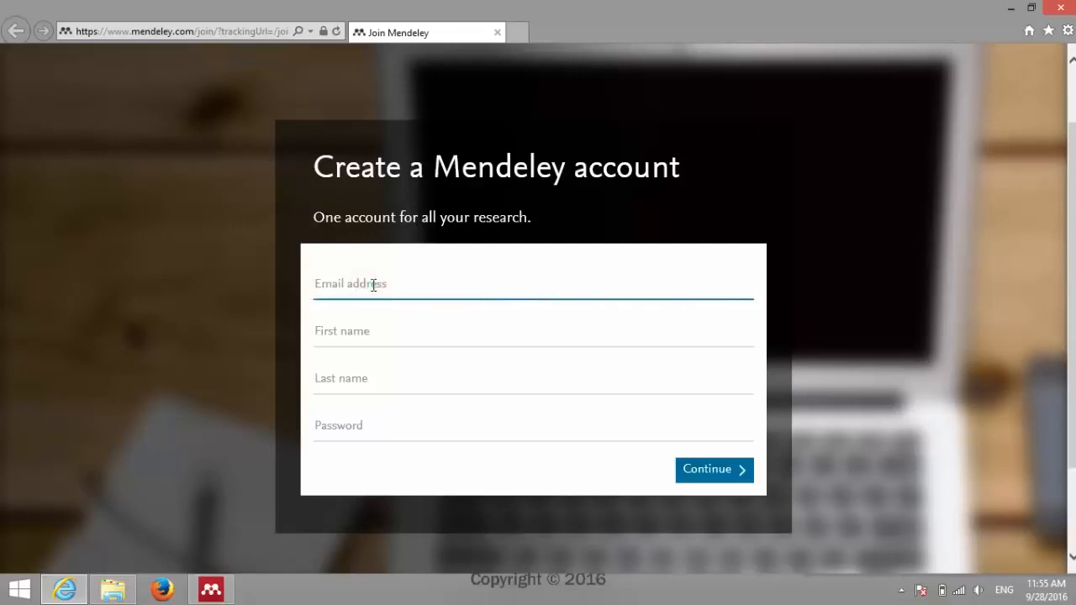
click(211, 588)
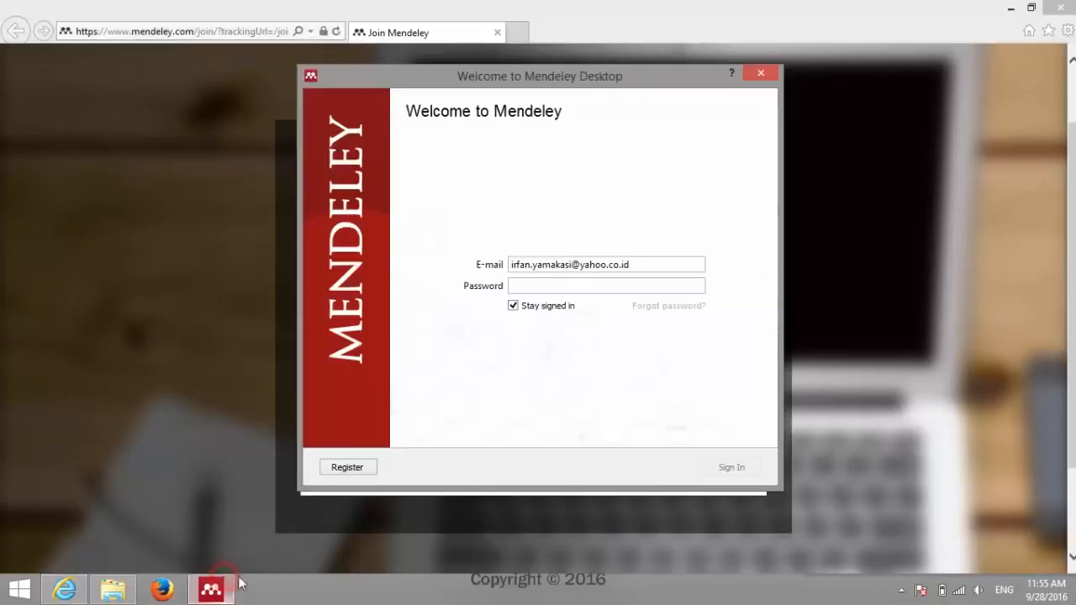
click(632, 7)
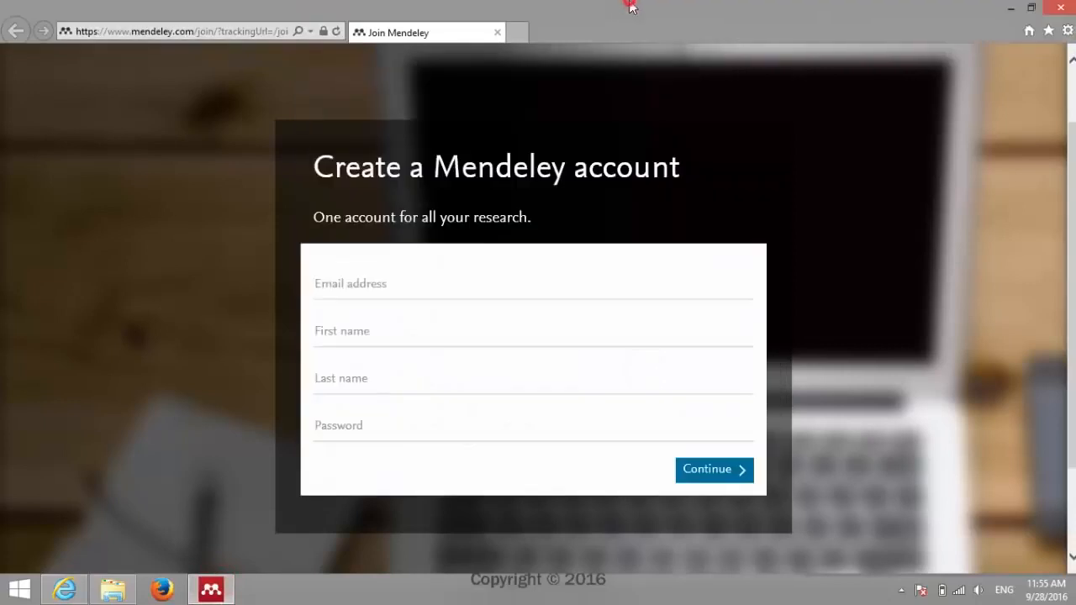
Step: Enter the account e-mail address in the sign-up form, correcting a typo
click(394, 283)
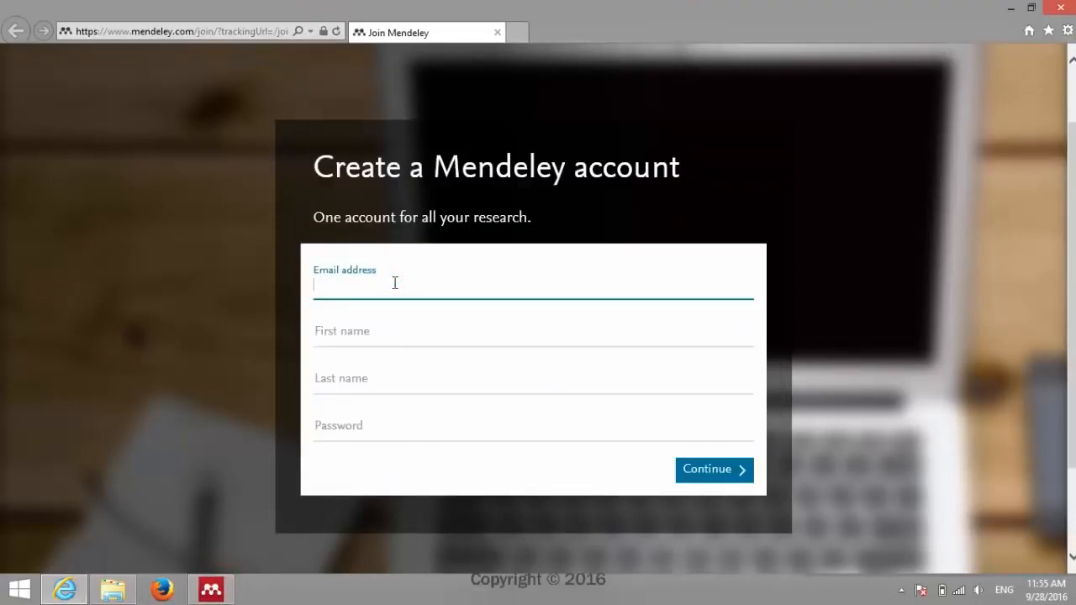
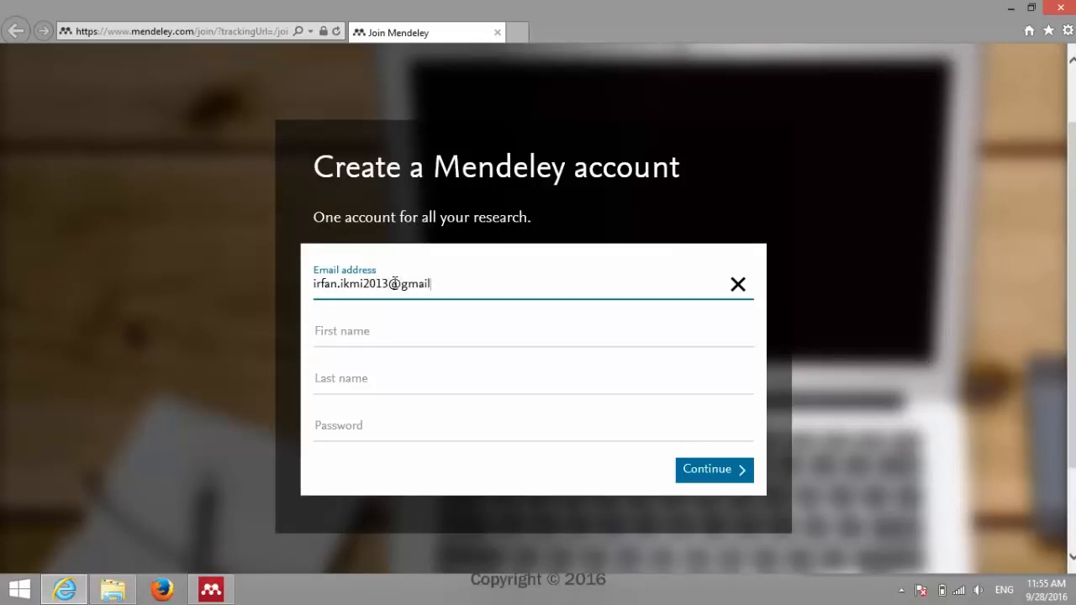
Step: Fill in the user's first name and last name in the sign-up form
click(371, 334)
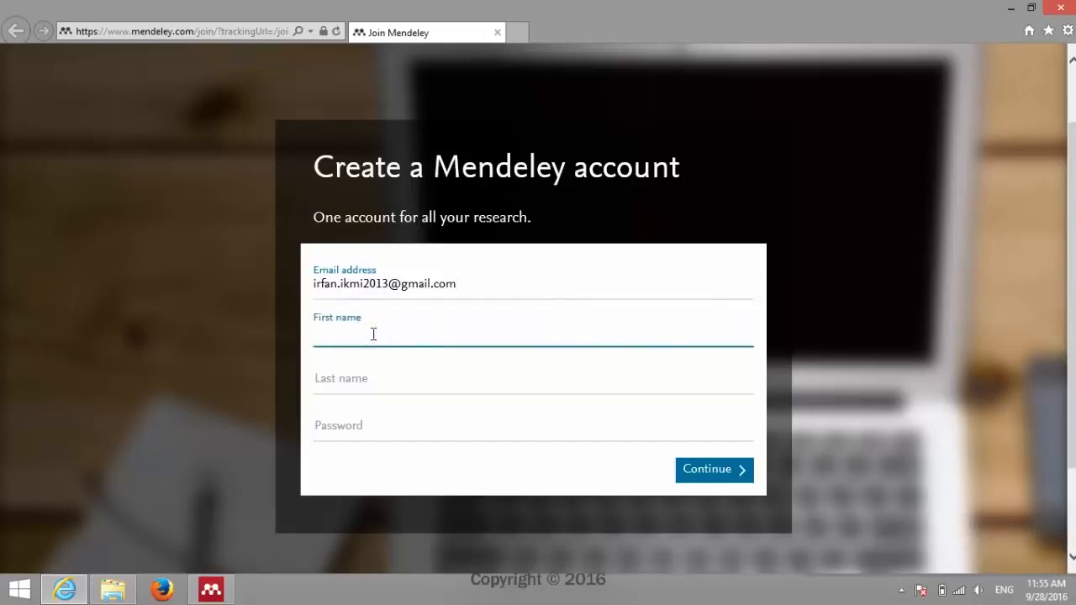
text(FanAmateur)
click(403, 379)
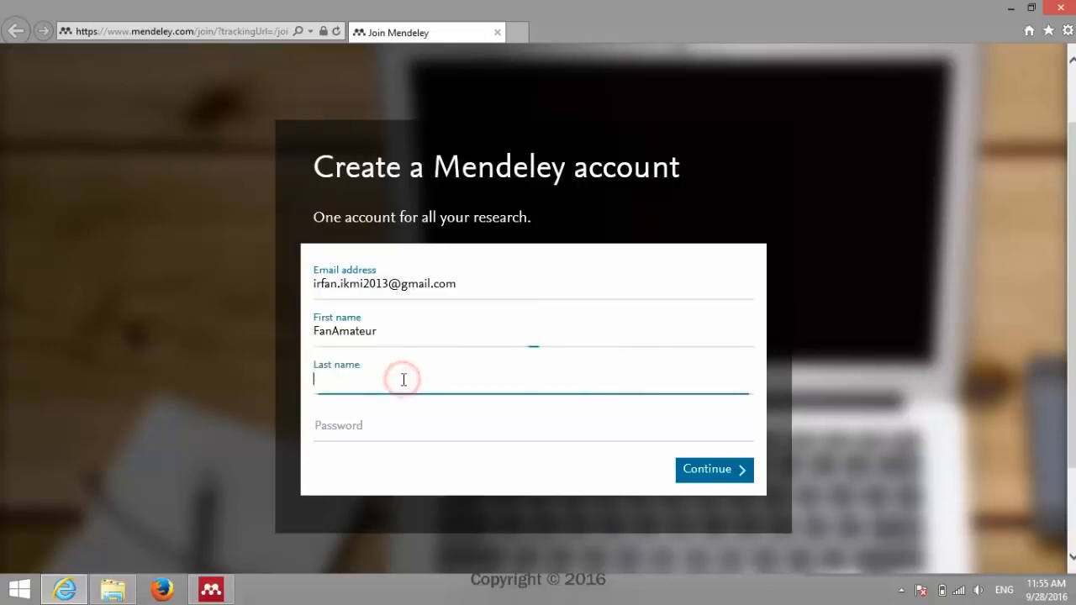
text(Indonesia)
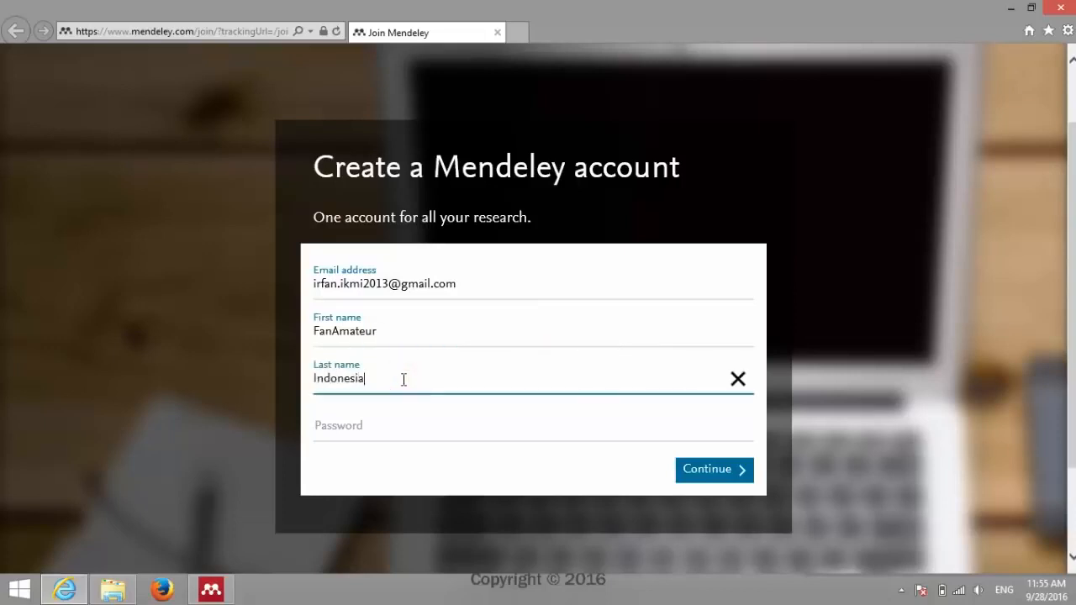
Step: Type the account password, retyping it once
click(390, 430)
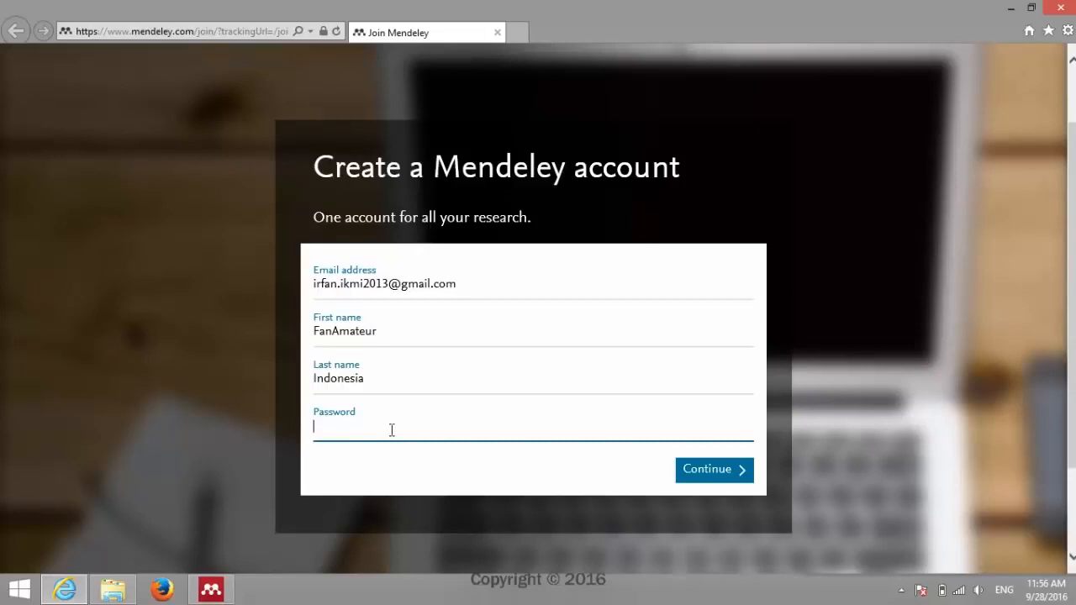
click(391, 431)
text(******)
key(ctrl+a)
text(*************)
Step: Submit the sign-up details, then choose Computer Science and Student > Bachelor in the profile
click(714, 476)
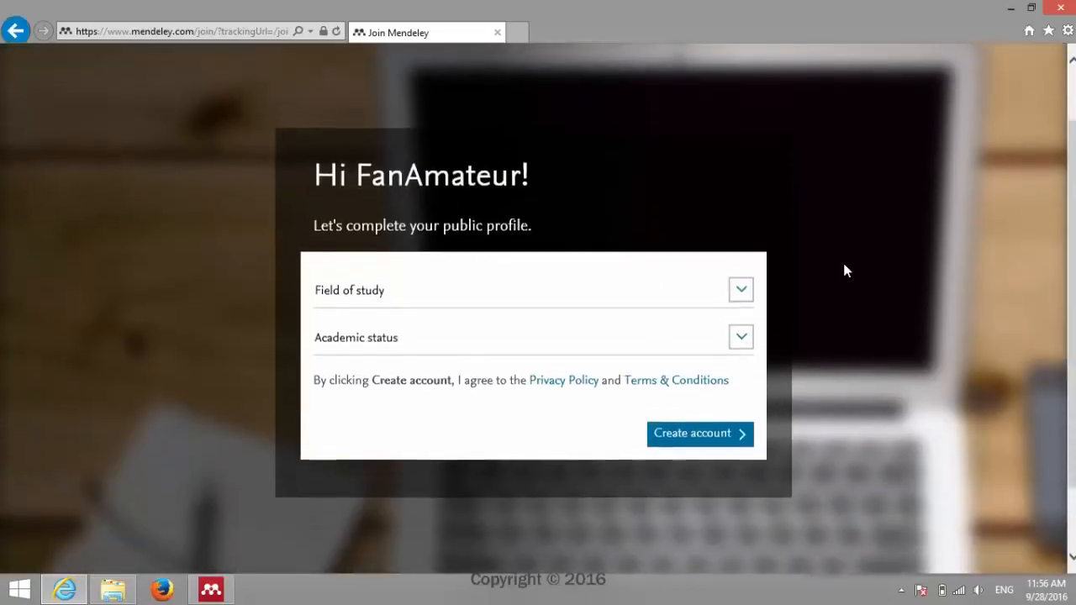
scroll(846, 271, down, 1)
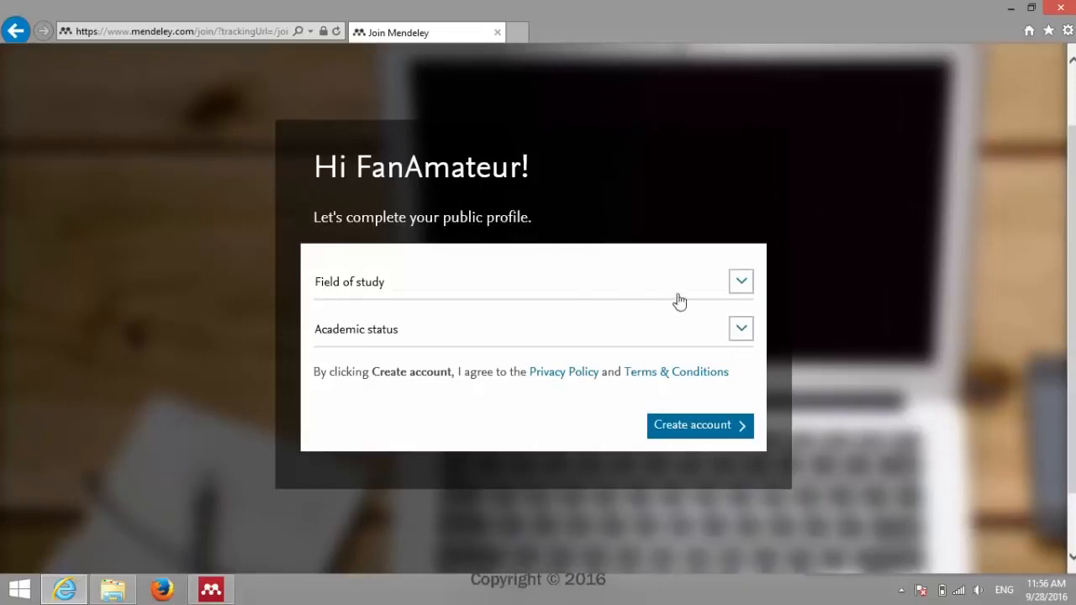
click(743, 283)
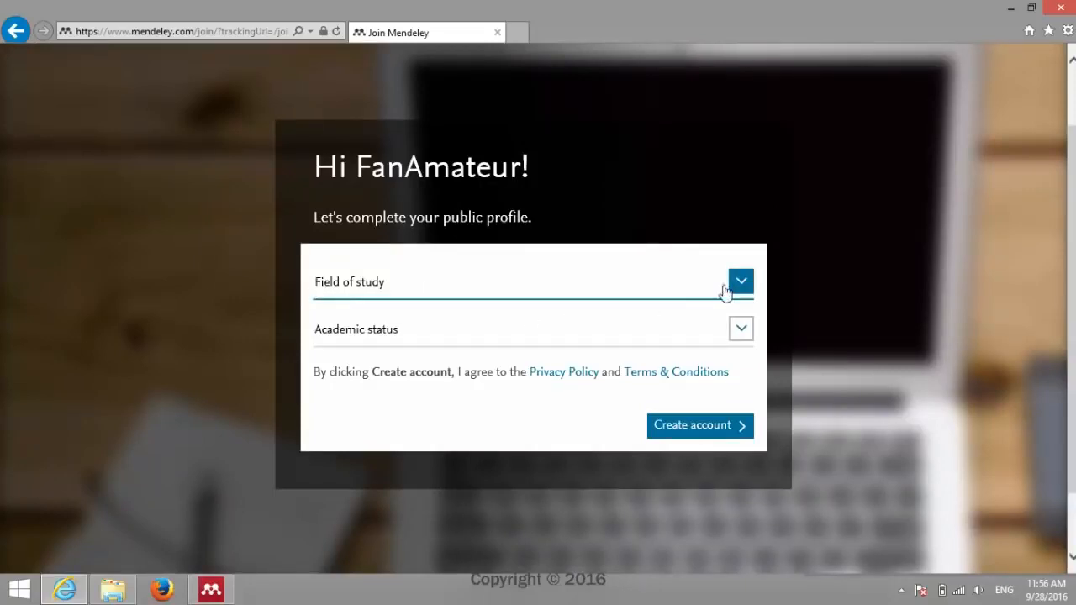
click(372, 337)
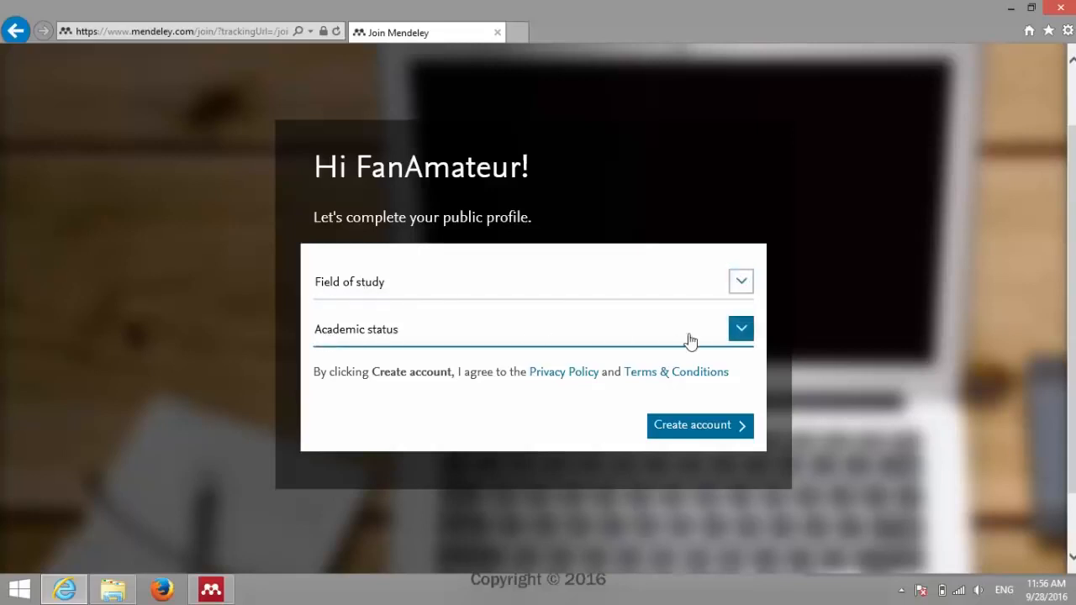
click(732, 290)
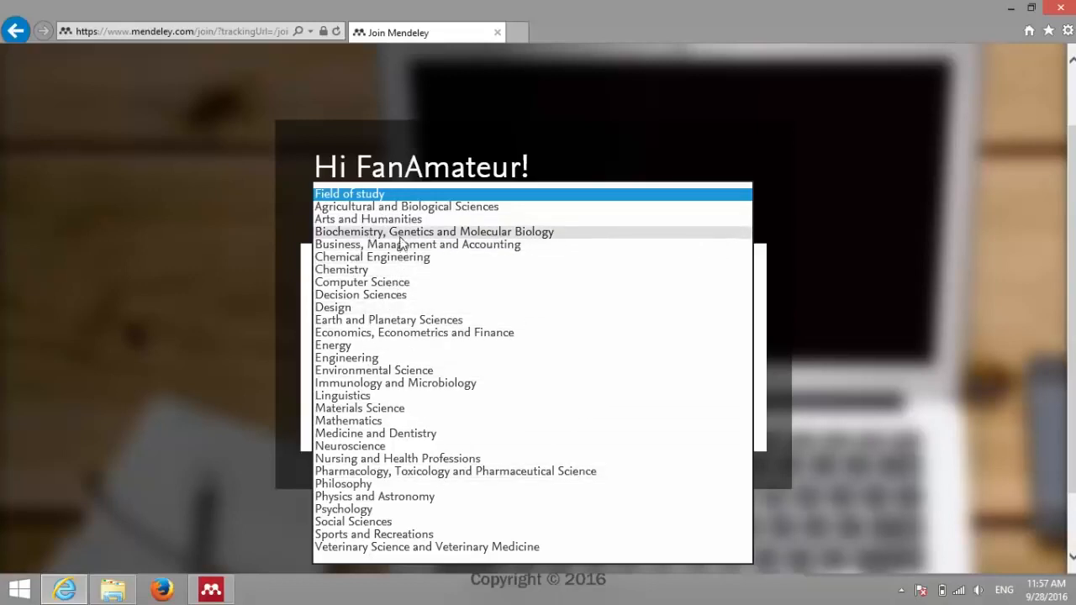
click(436, 291)
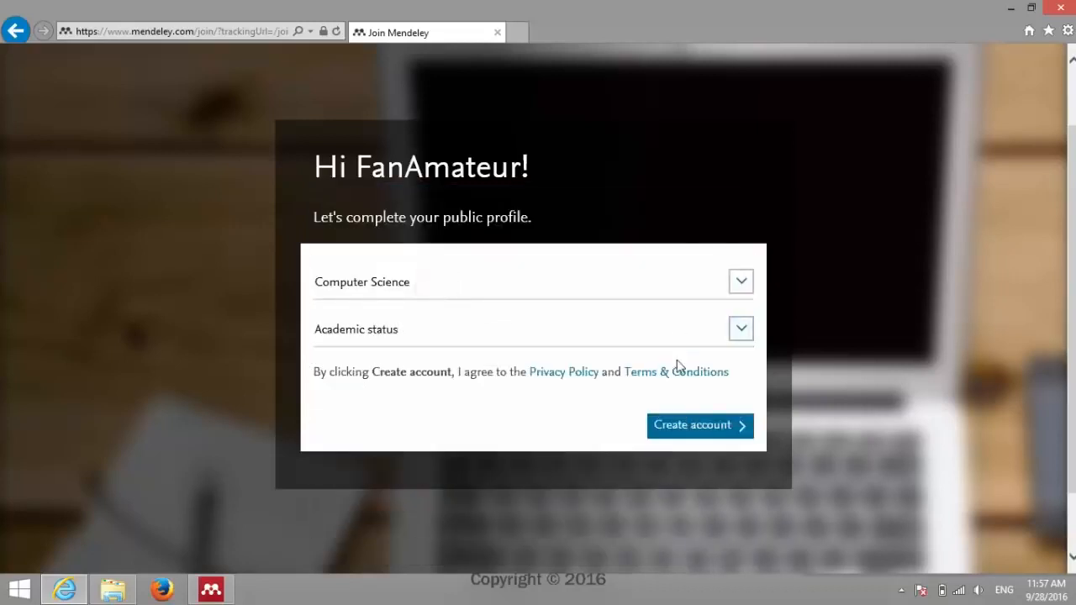
click(731, 334)
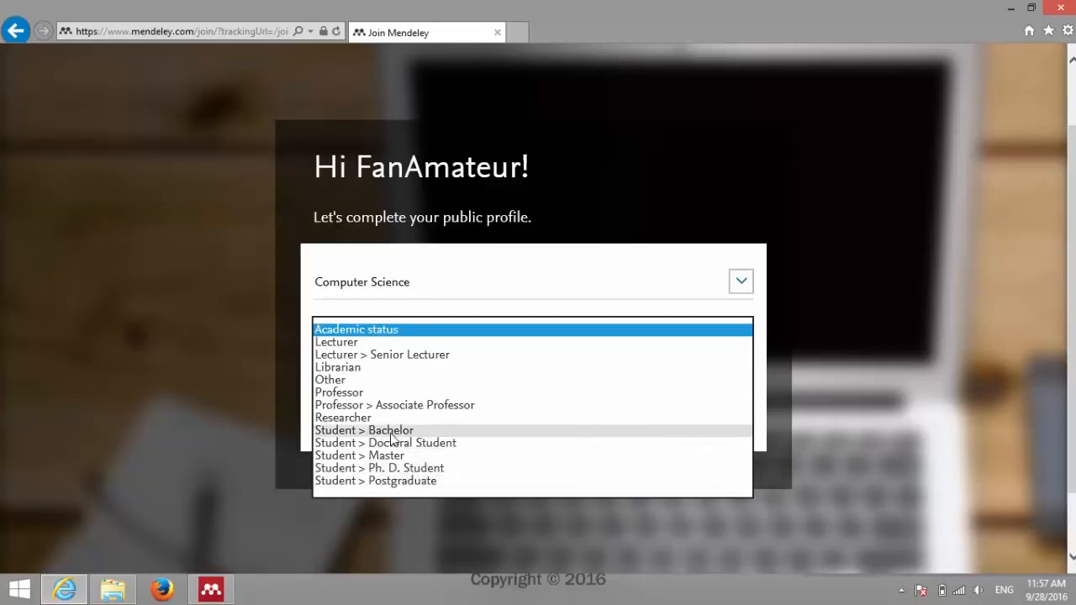
click(440, 431)
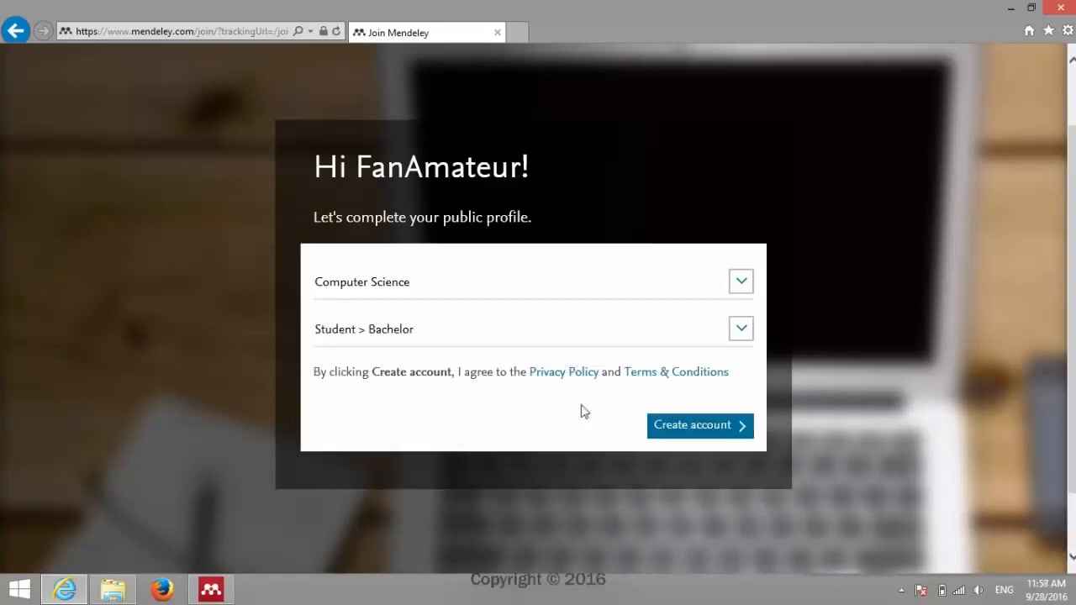
Step: Create the account and type 'Universitas Indonesia' as the current institution
click(710, 428)
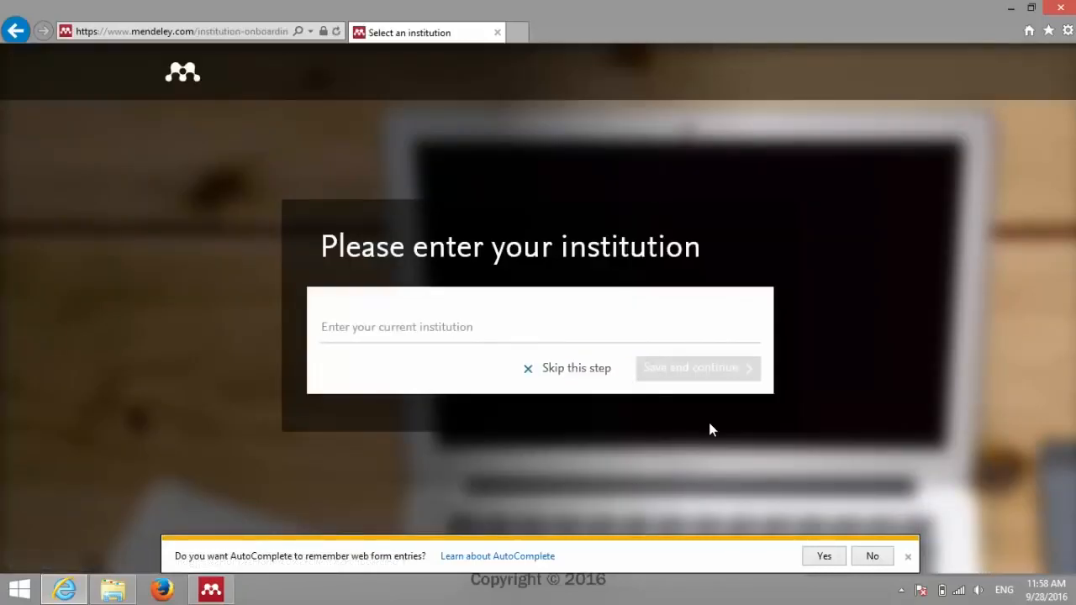
click(496, 326)
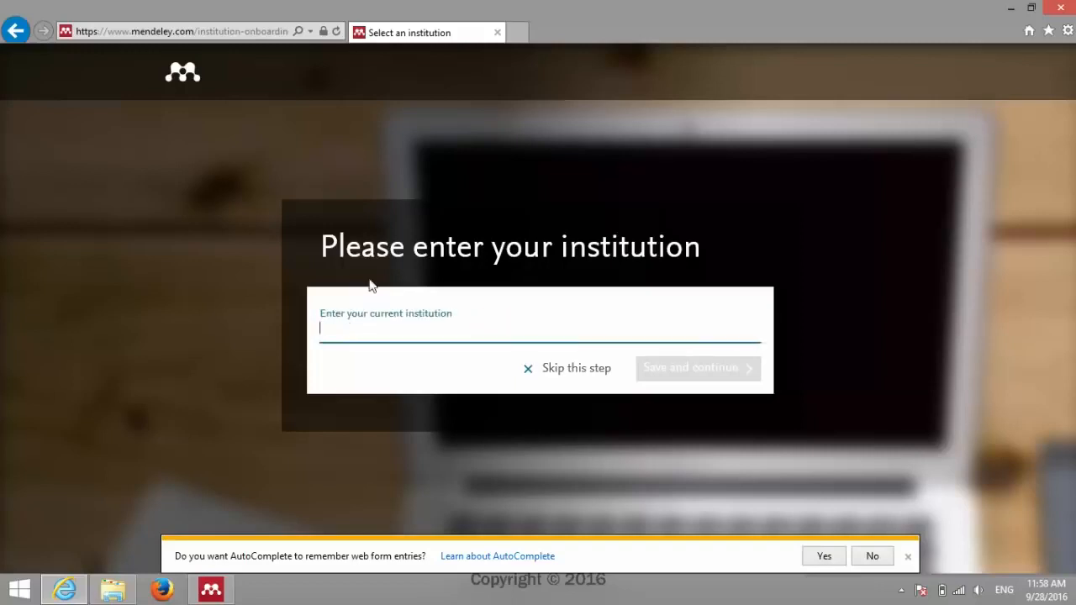
click(401, 331)
click(402, 331)
text(U)
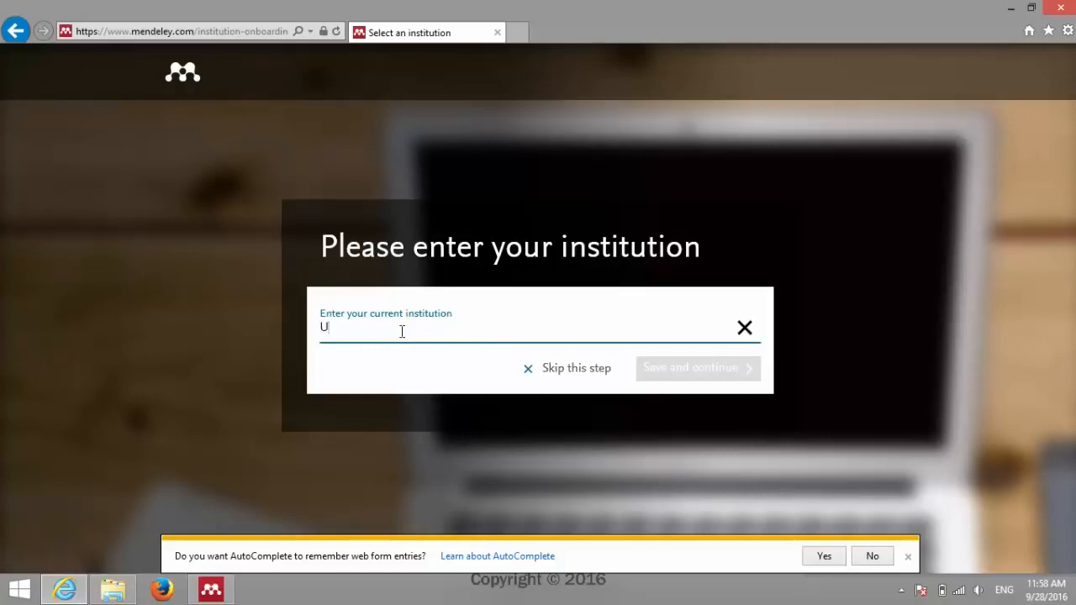
text(niversitas Indonesia)
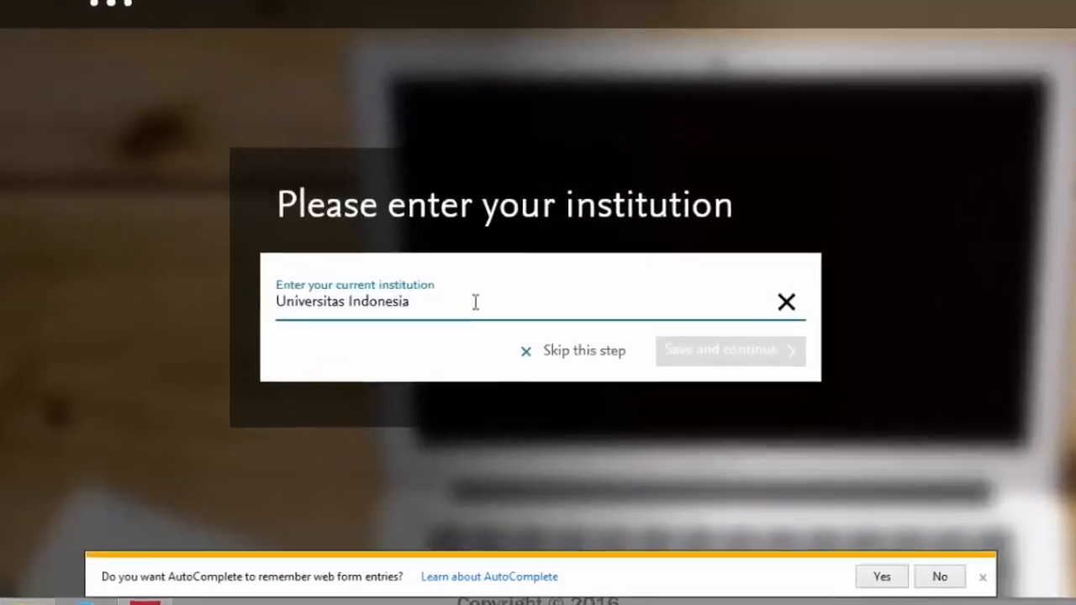
Step: Pick University of Indonesia Faculty of Computer Science from the institution suggestions
click(475, 302)
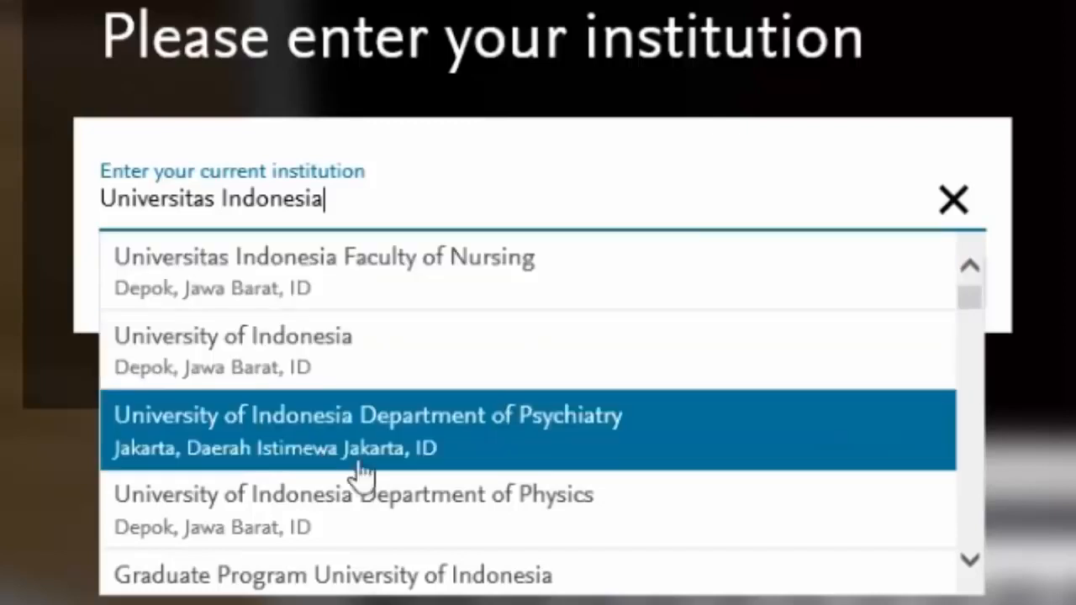
scroll(492, 493, down, 3)
scroll(496, 493, down, 10)
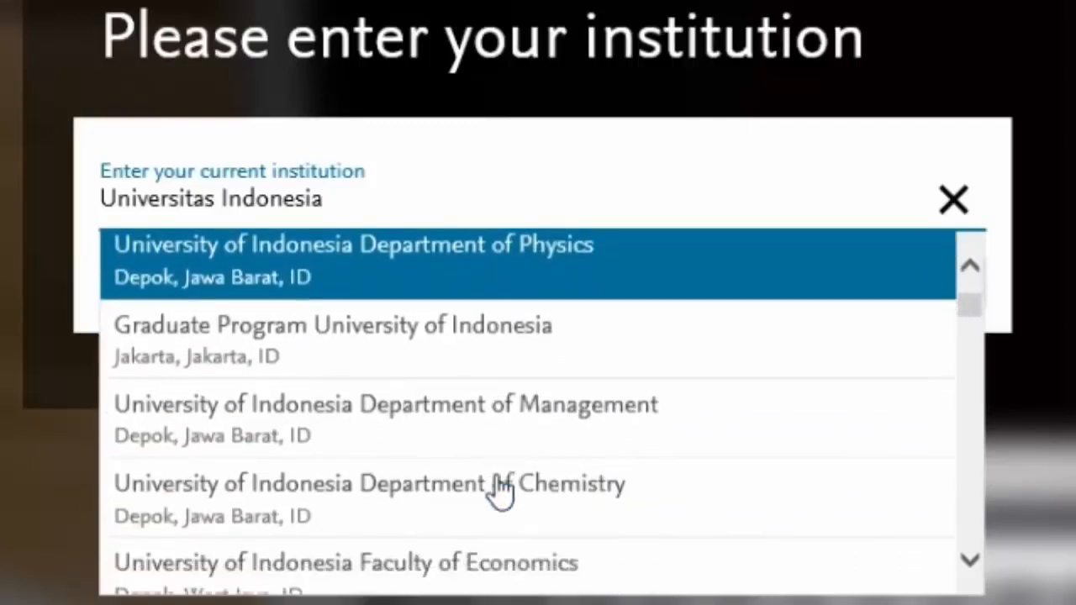
scroll(500, 491, up, 9)
scroll(500, 492, down, 15)
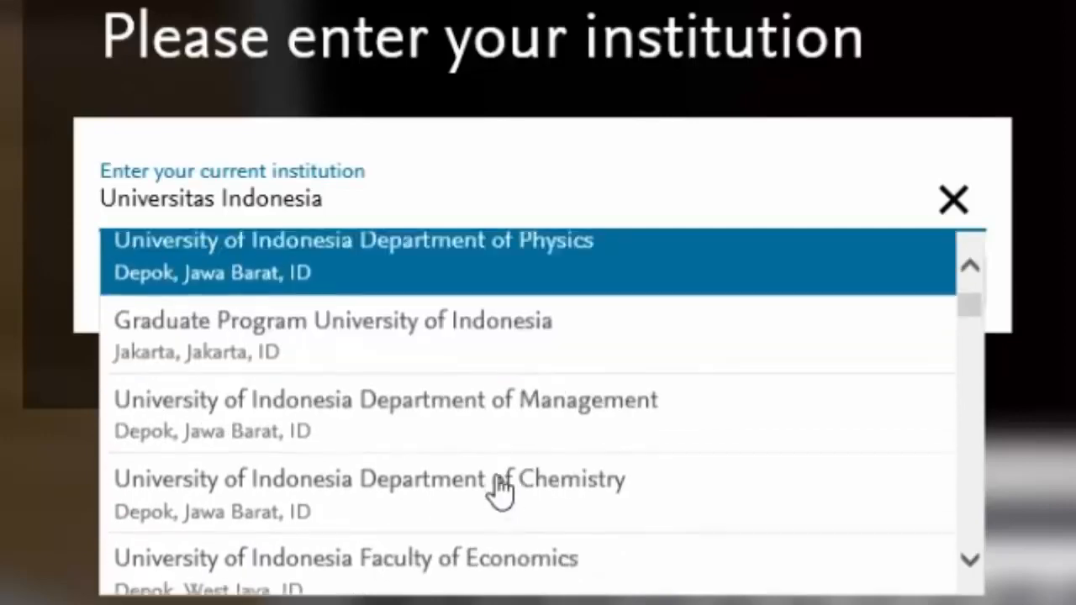
scroll(500, 492, down, 15)
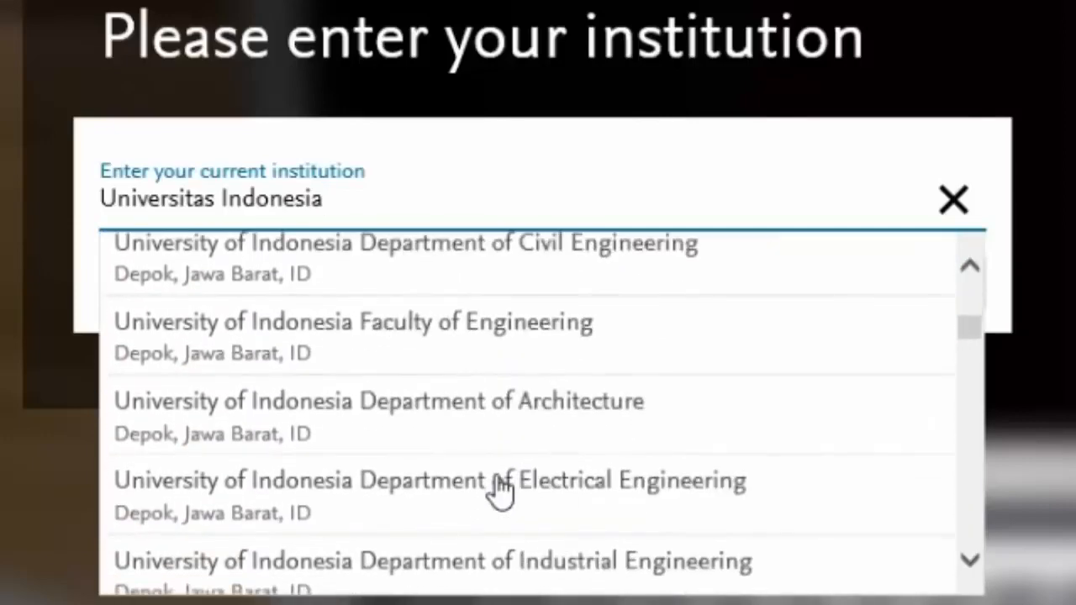
scroll(498, 493, down, 5)
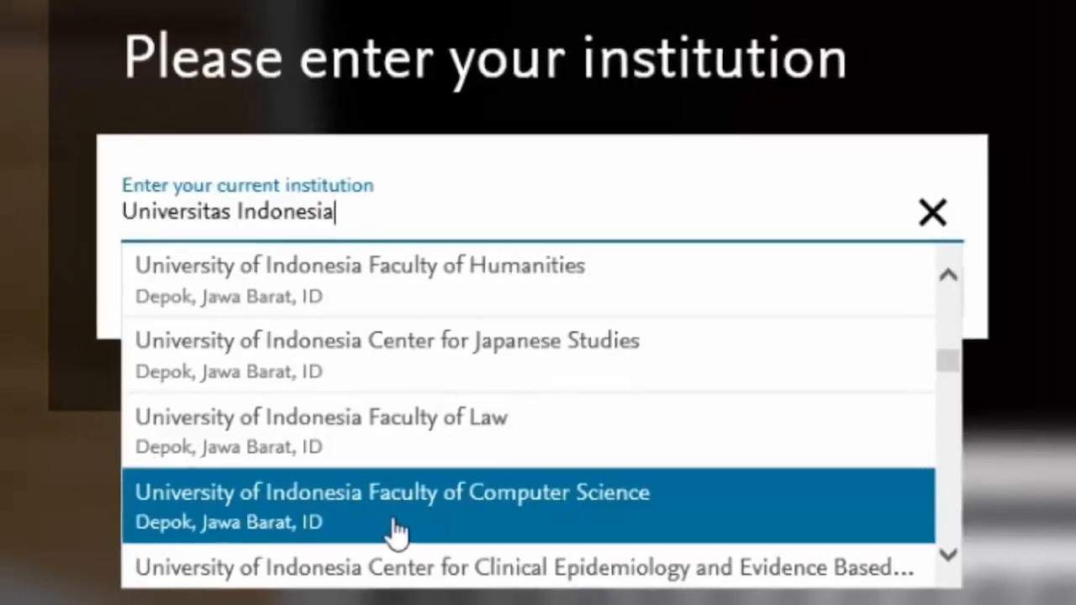
click(397, 528)
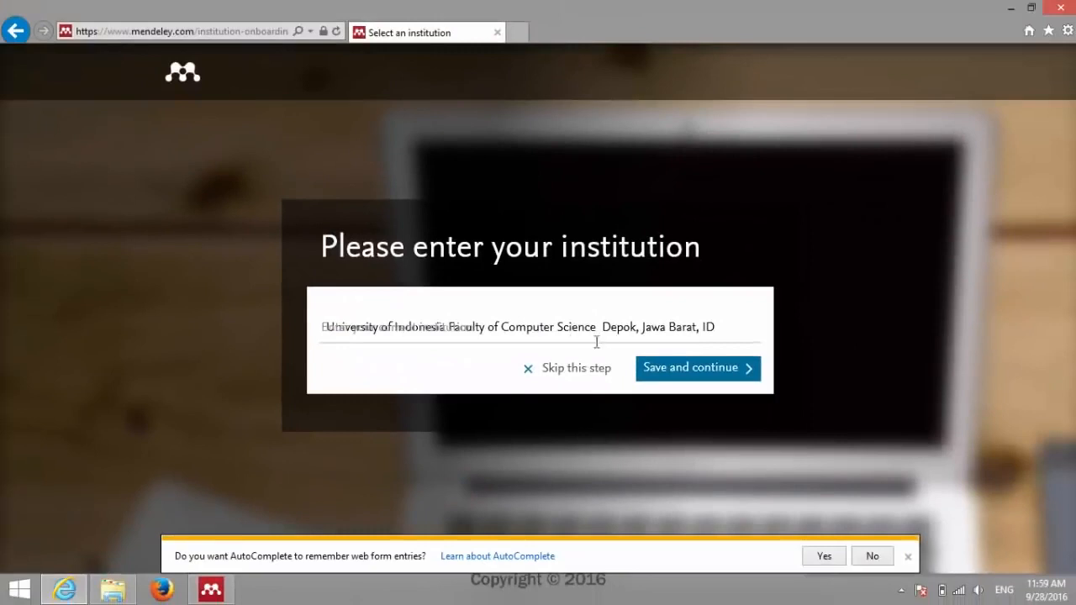
Step: Save the University of Indonesia institution and continue to the Mendeley Feed page
click(701, 374)
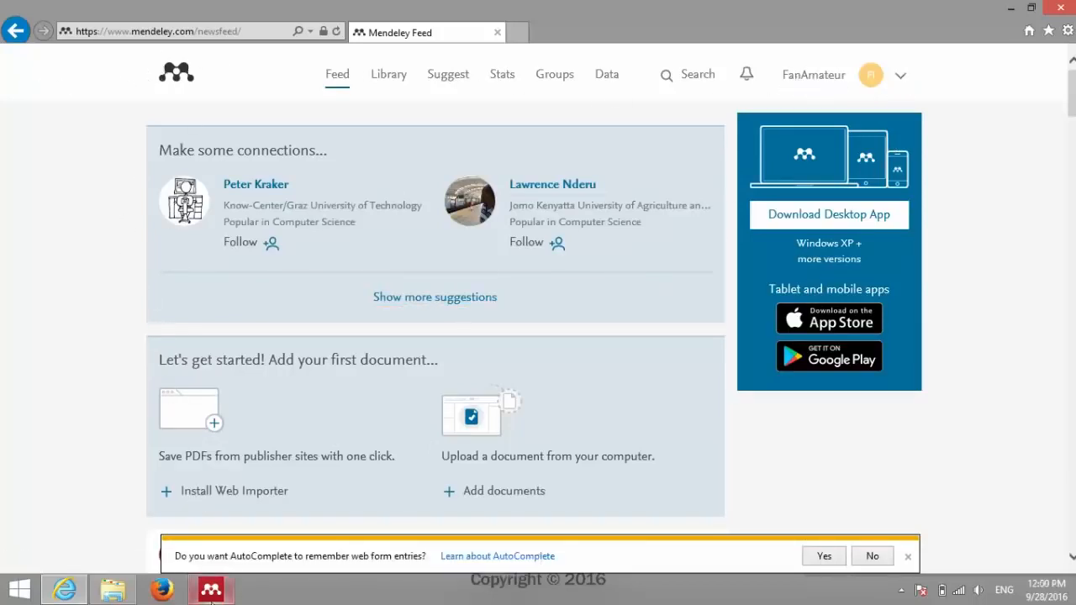
Step: Bring the Mendeley Desktop sign-in window forward and select the entered e-mail address
click(212, 593)
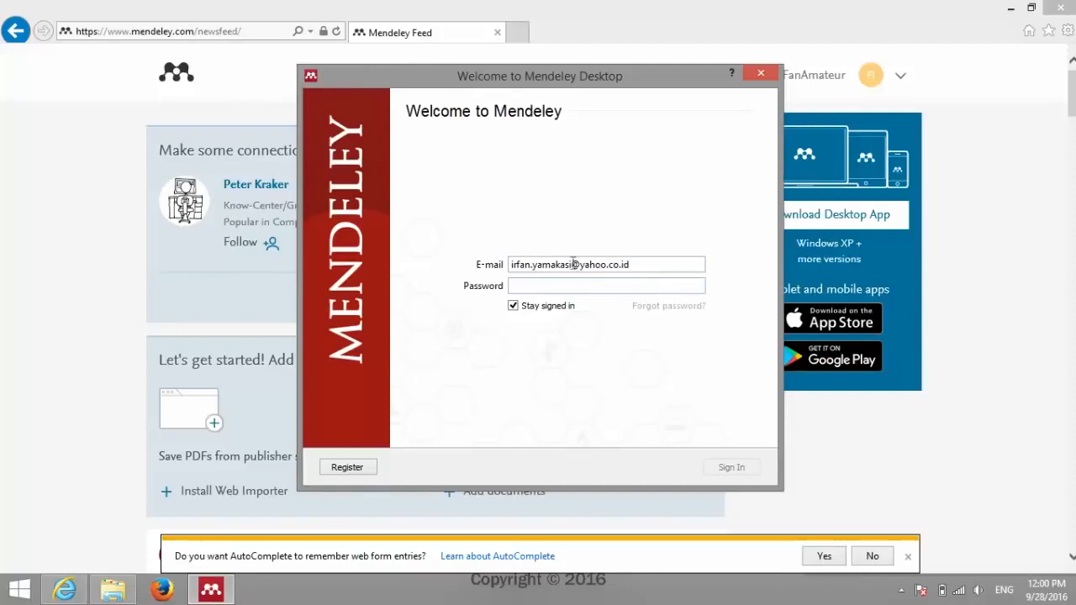
click(667, 264)
click(56, 217)
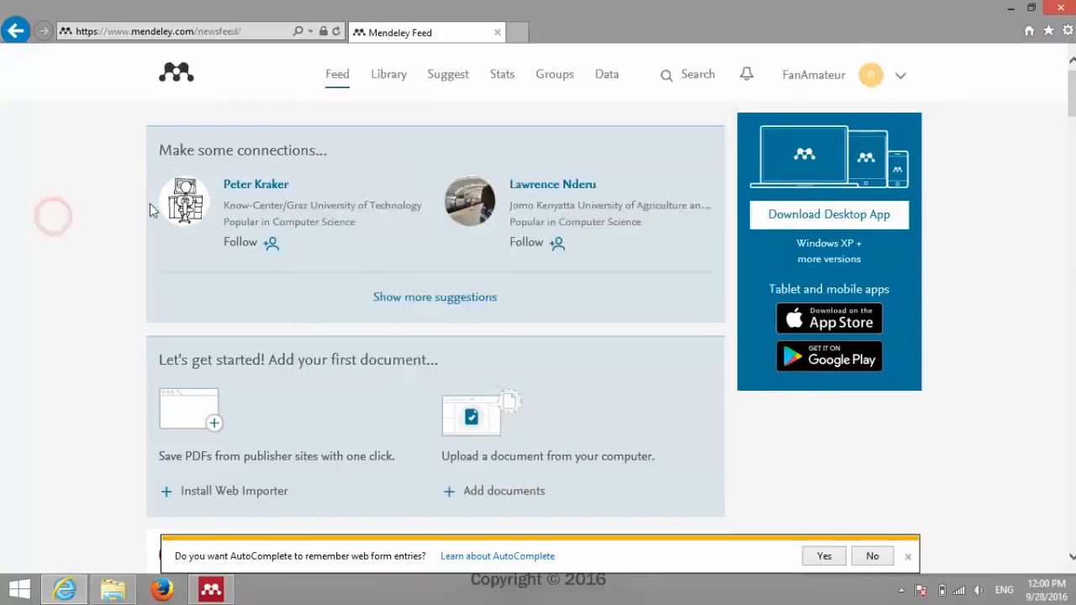
click(224, 593)
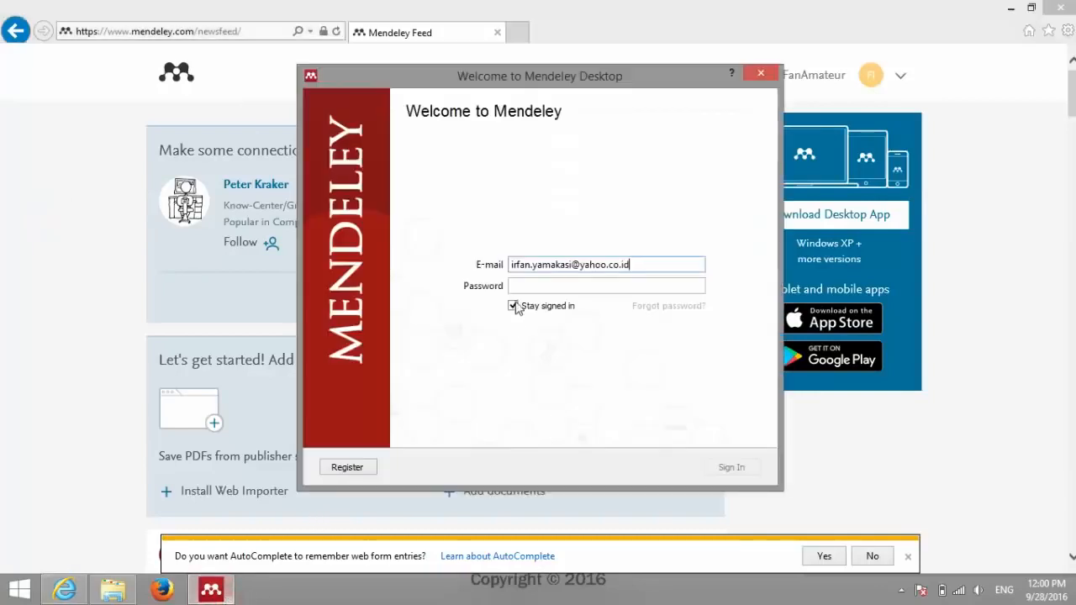
click(439, 39)
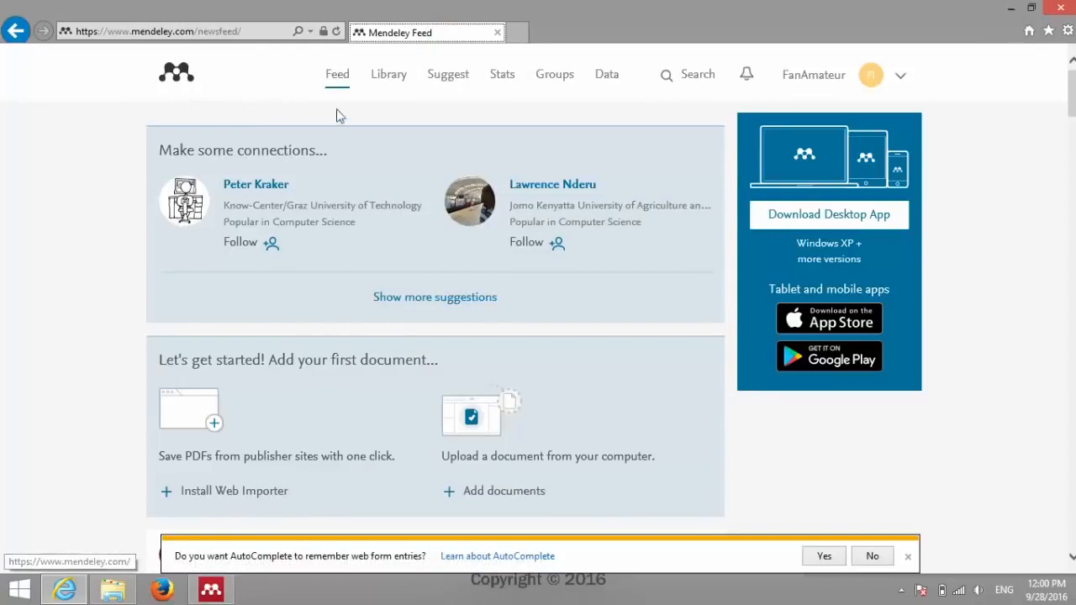
click(228, 595)
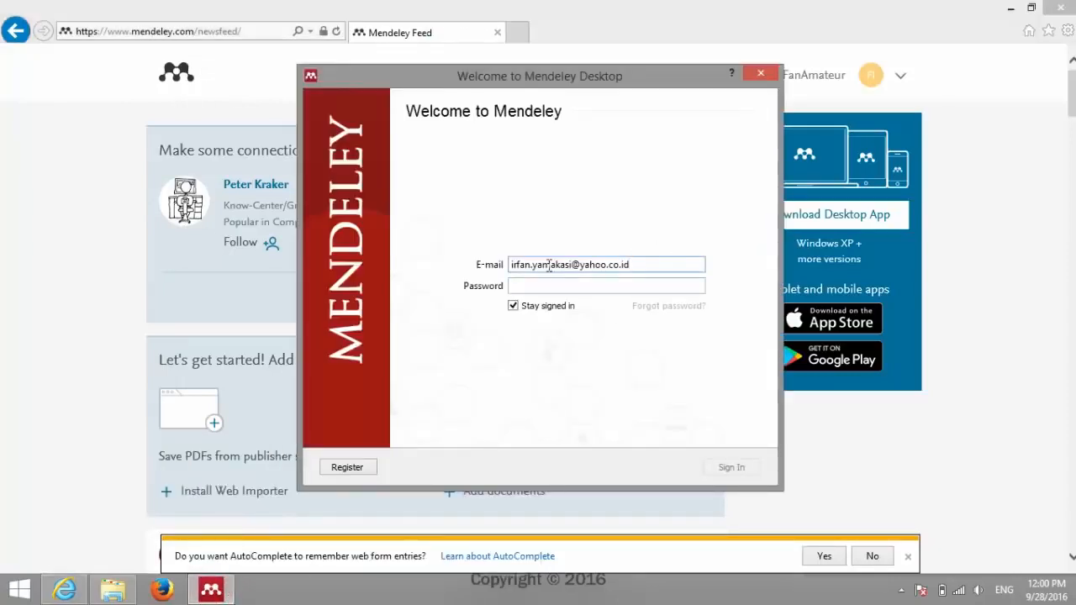
drag(511, 264, 664, 264)
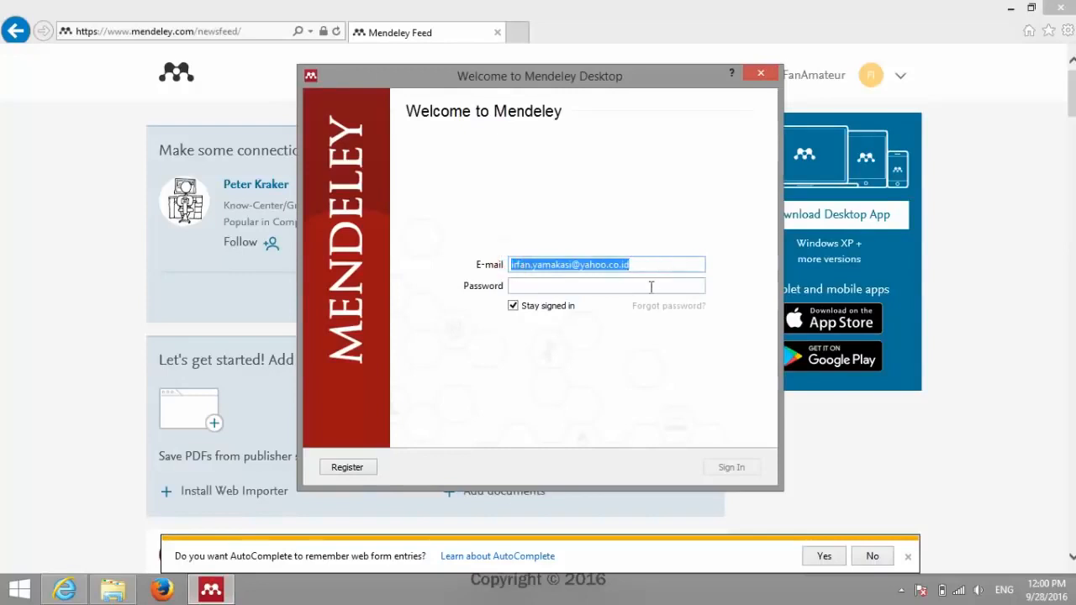
Step: Enter the account password, keep Stay signed in ticked, and sign in
click(651, 286)
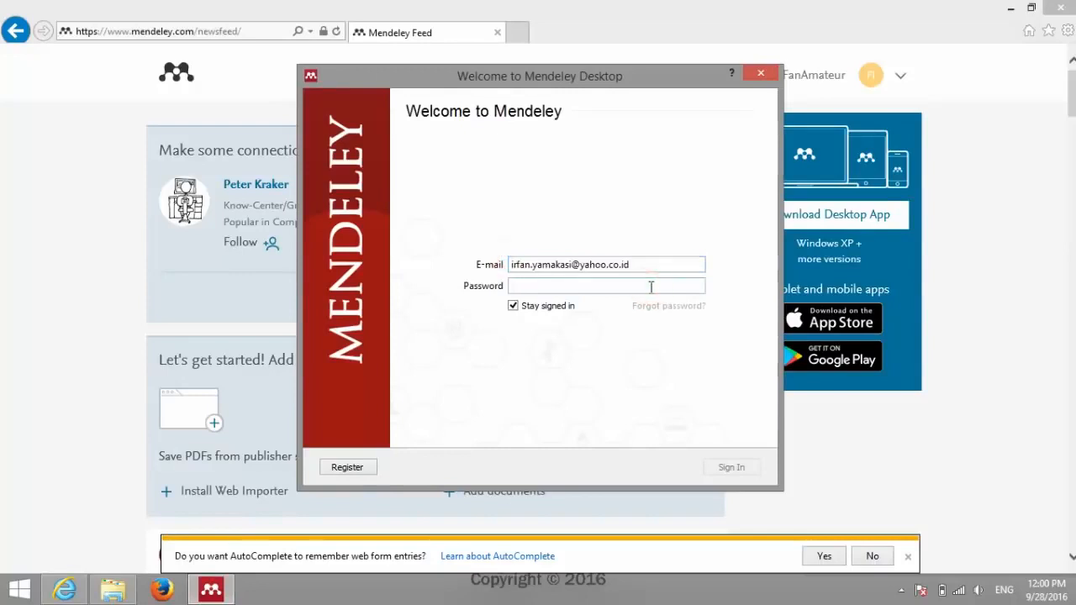
text(•••••••••)
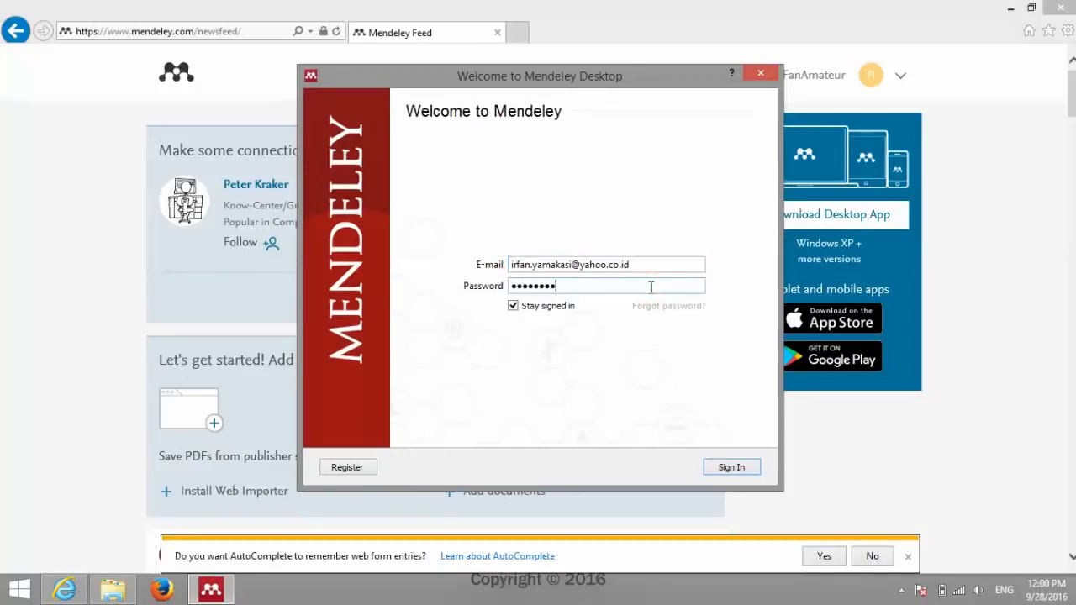
text(•••)
drag(514, 264, 543, 263)
click(545, 288)
click(542, 342)
click(731, 468)
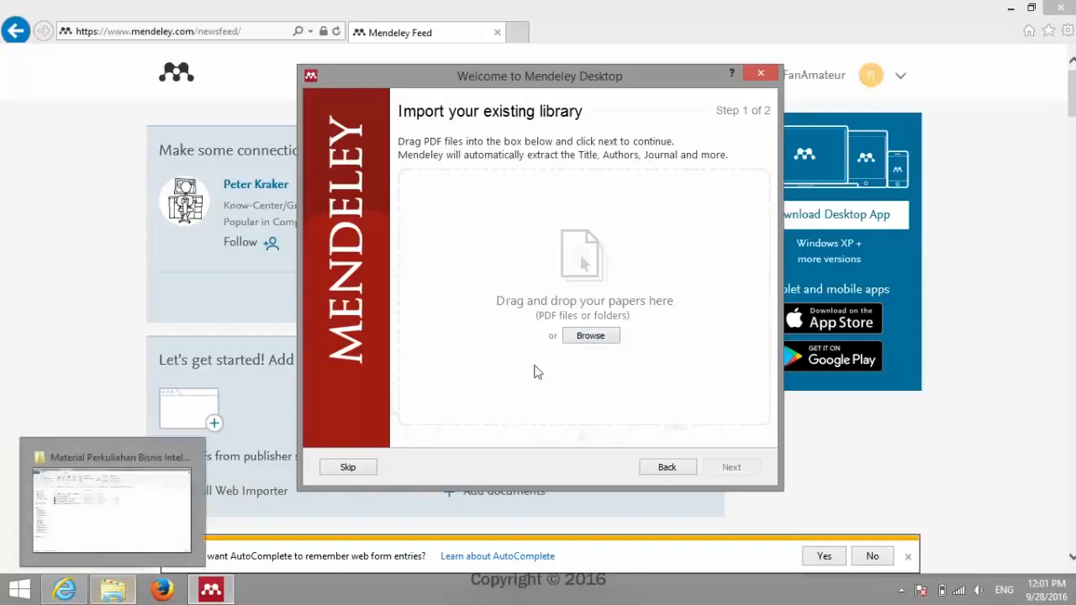
Step: Drag the 'PENERAPAN BISNIS INTELIJEN MENGGUNAKAN TEKNIK OLAP' PDF from Documents into Mendeley's import box
click(104, 593)
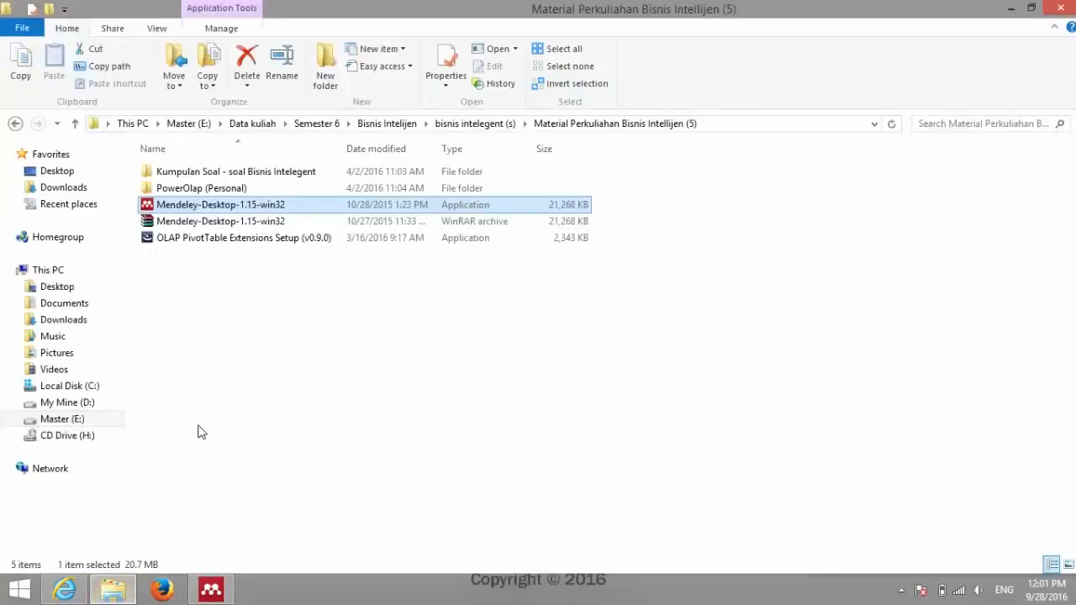
click(198, 427)
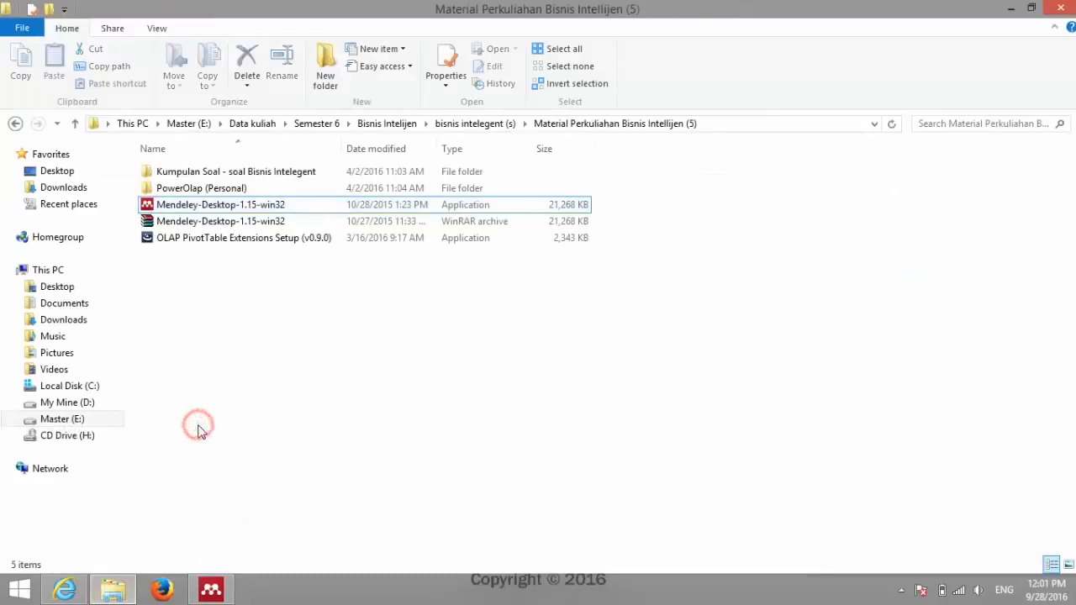
click(66, 305)
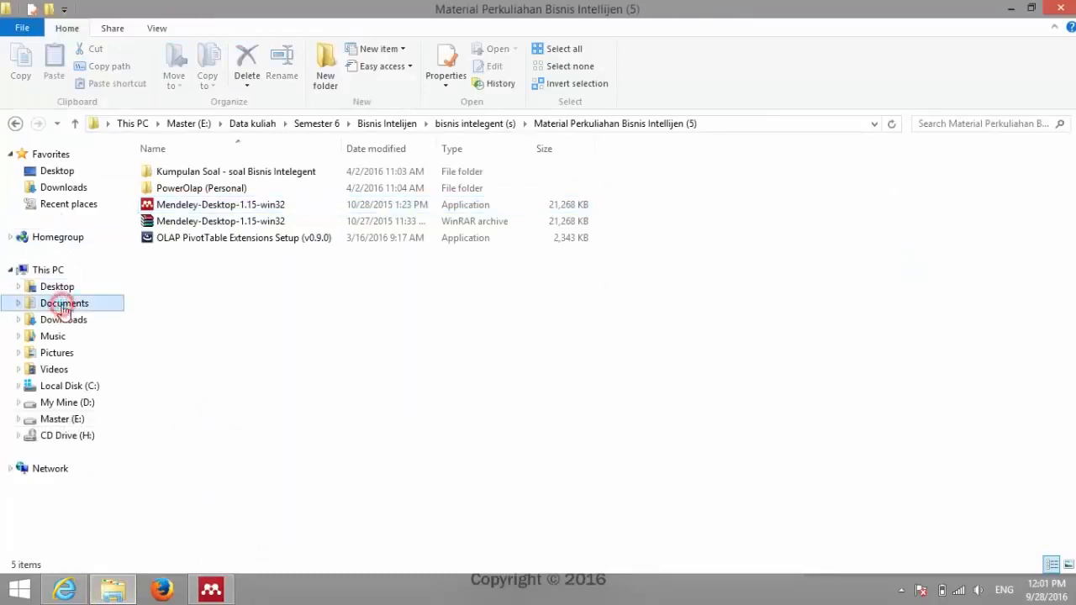
text(mu)
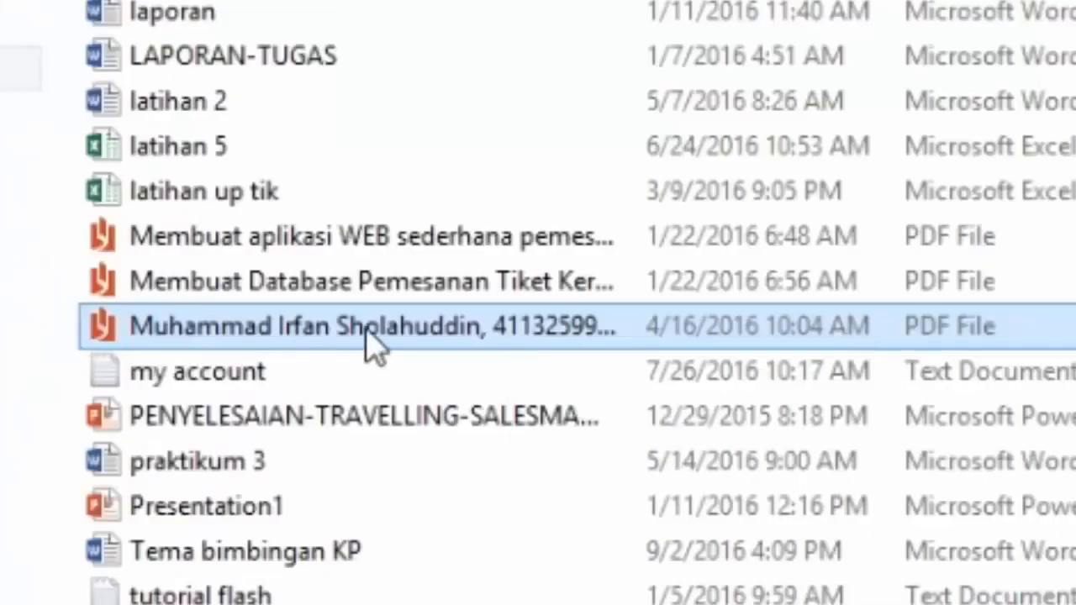
click(244, 399)
drag(374, 344, 274, 604)
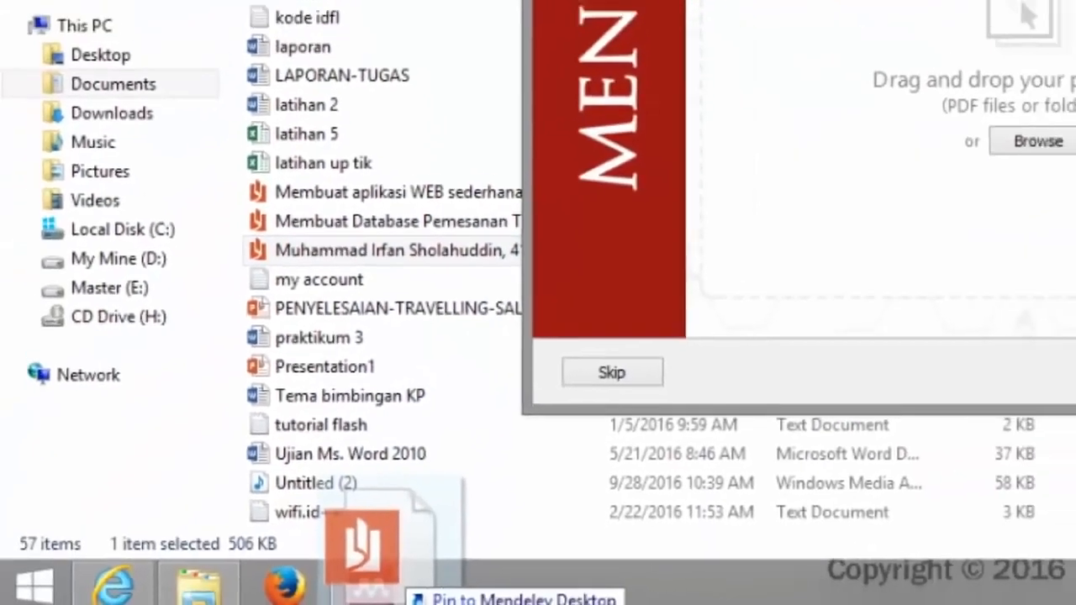
drag(383, 579, 1059, 88)
drag(603, 306, 525, 252)
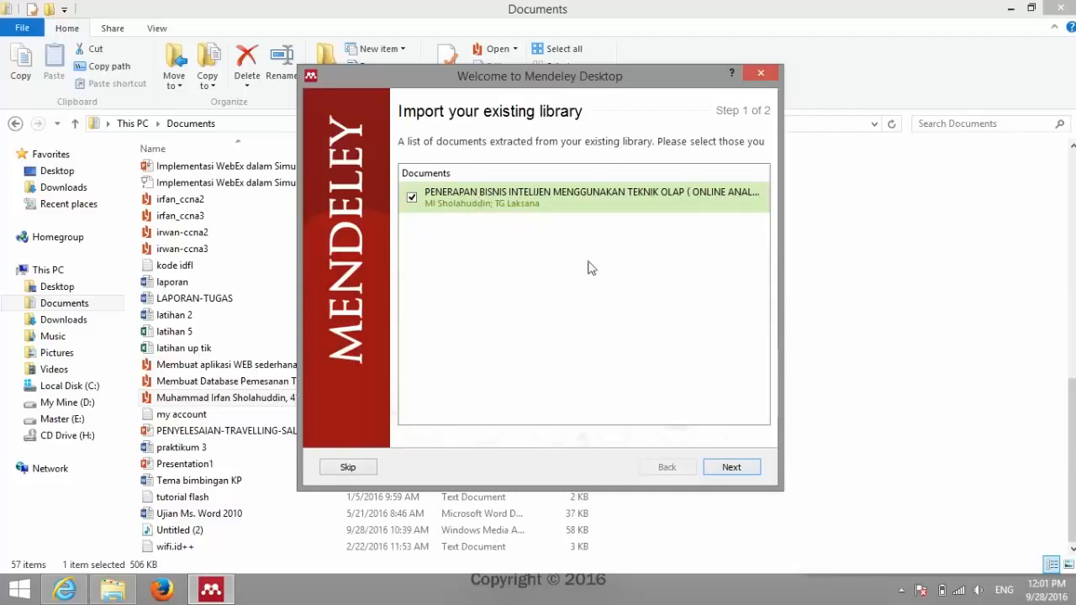
Step: Skip the Popular papers page and finish the Mendeley welcome setup with no papers added
click(742, 468)
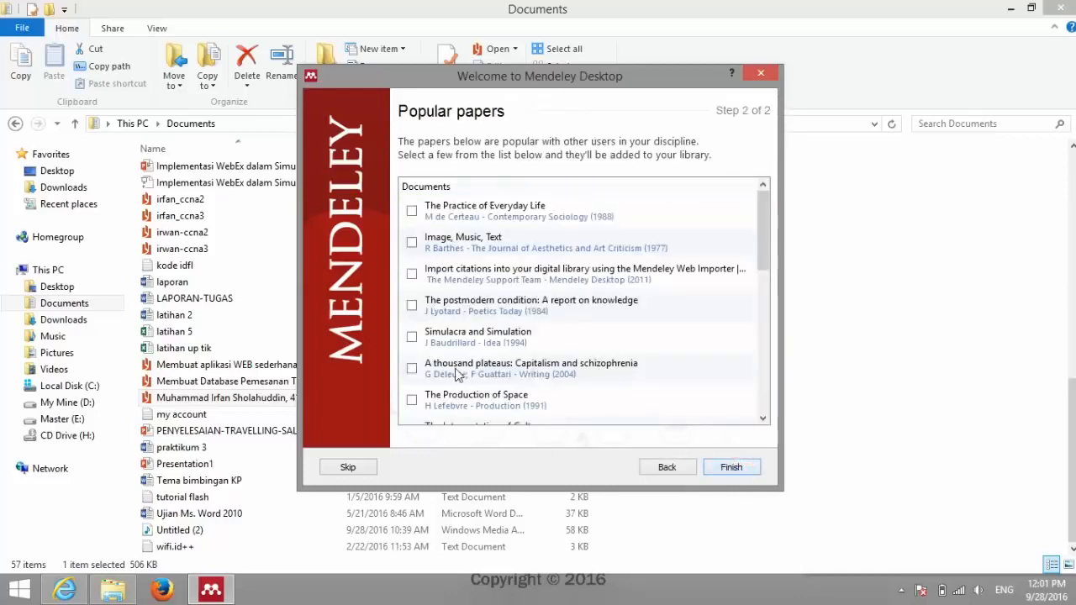
scroll(693, 231, down, 1)
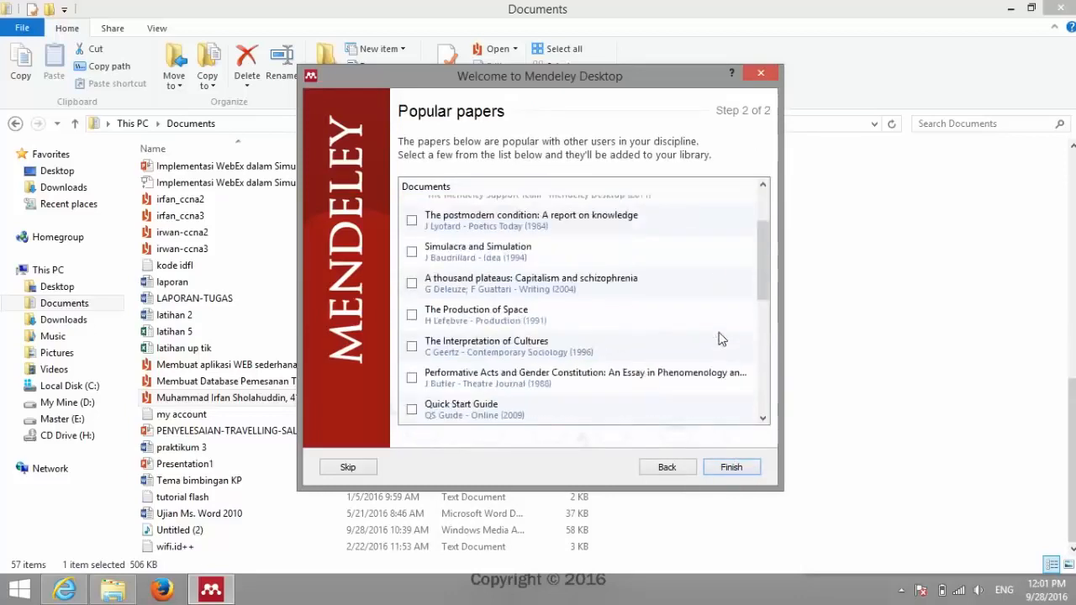
scroll(720, 338, up, 1)
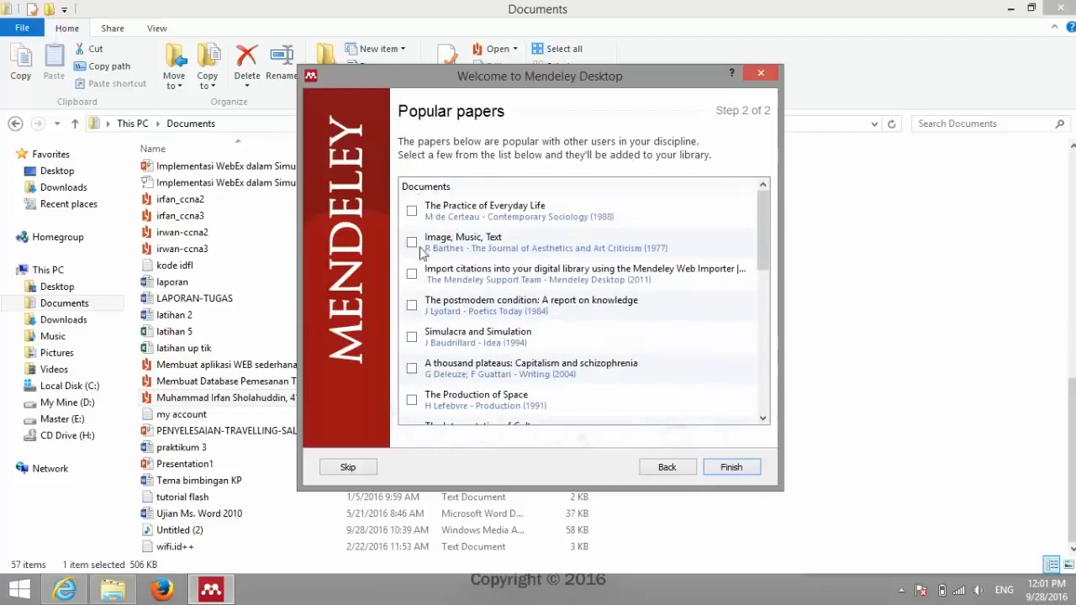
click(730, 467)
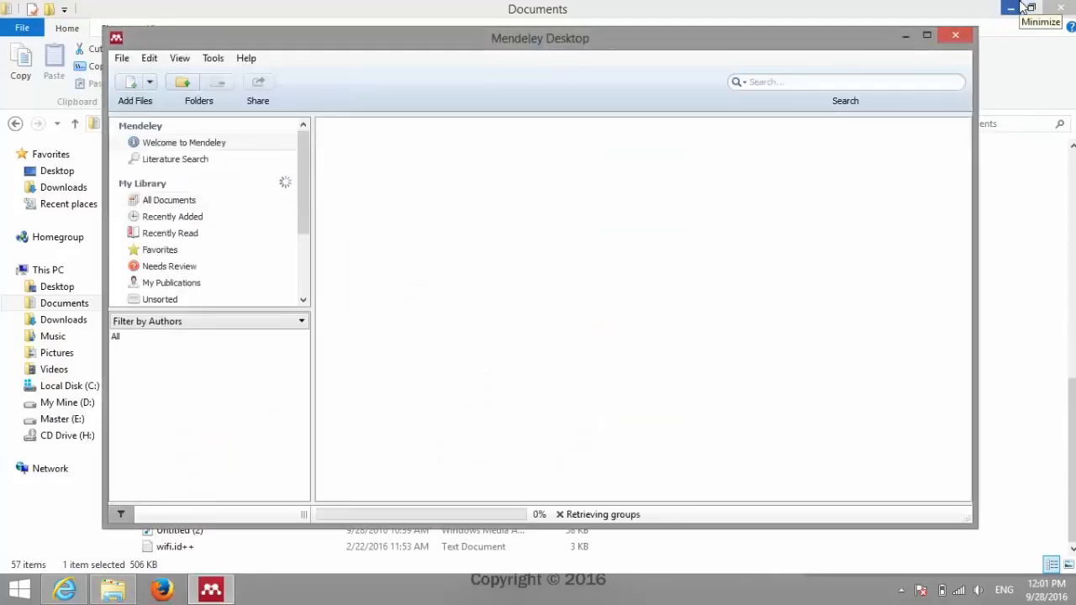
Step: Maximize the Mendeley library window and postpone the 1.16.3 update with Not Now
click(926, 38)
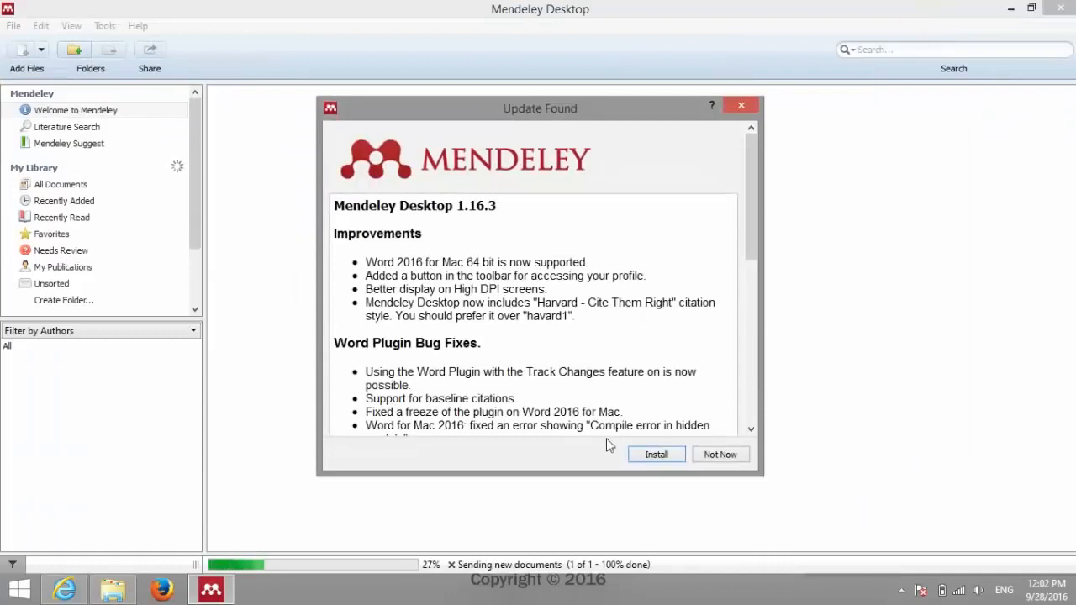
click(558, 116)
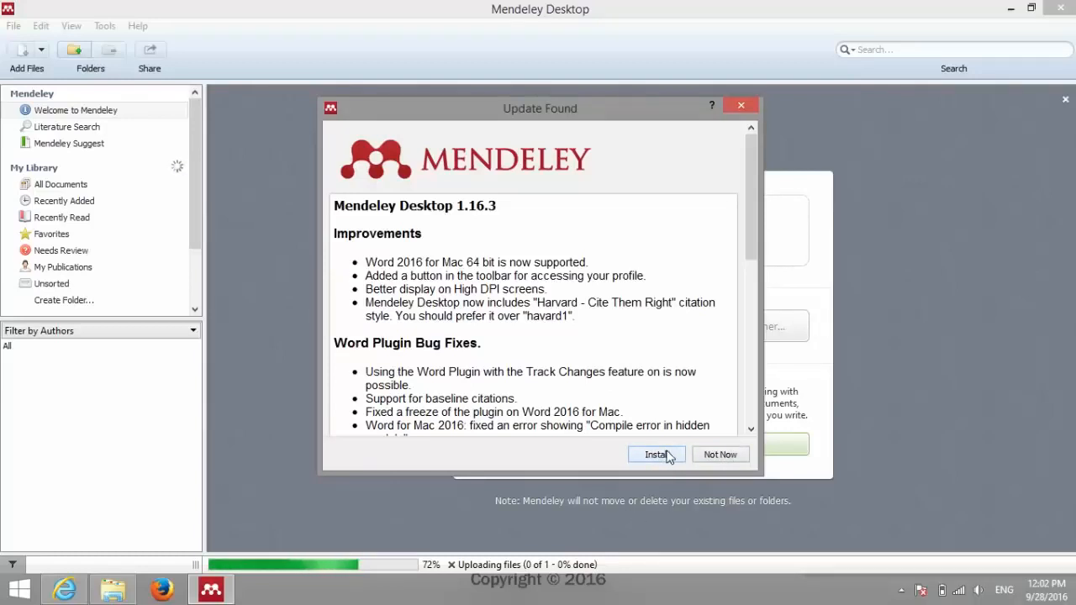
click(719, 454)
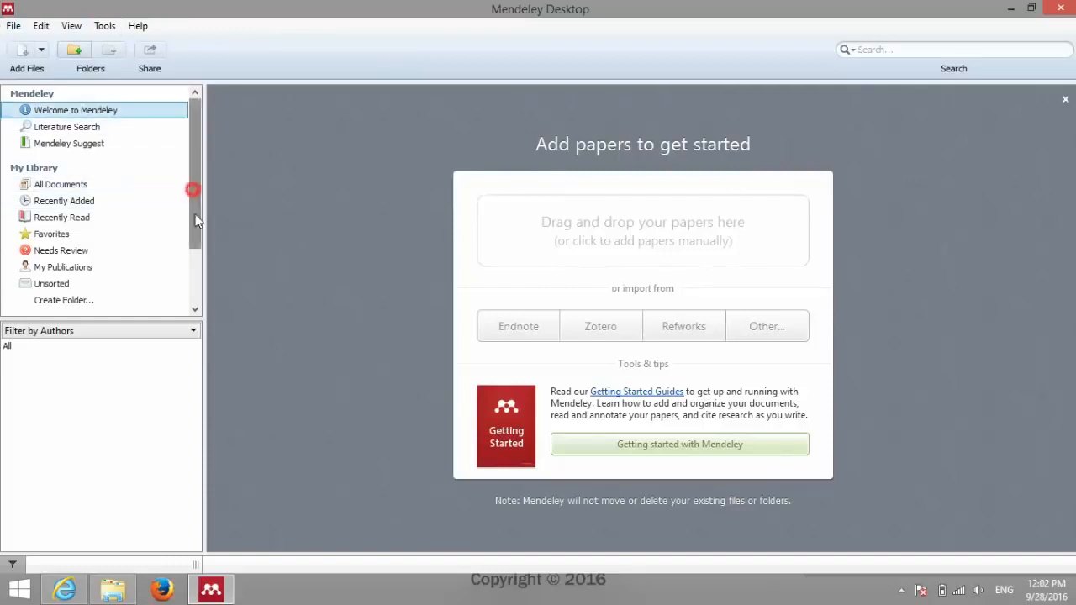
Step: Look through the File, Edit and View menus, then close them
drag(192, 189, 200, 139)
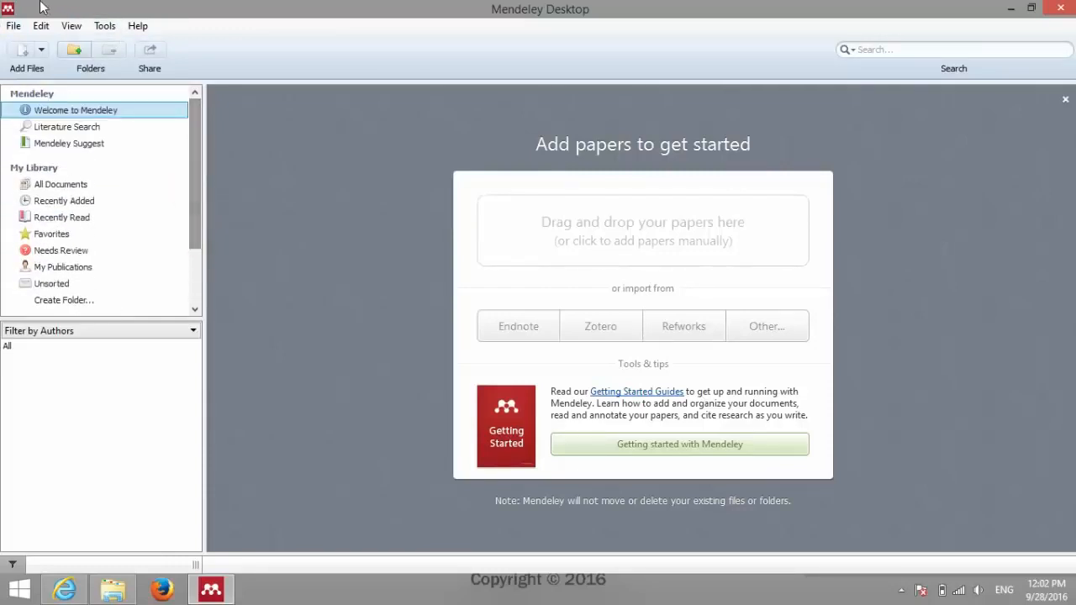
click(12, 24)
mouse_move(40, 25)
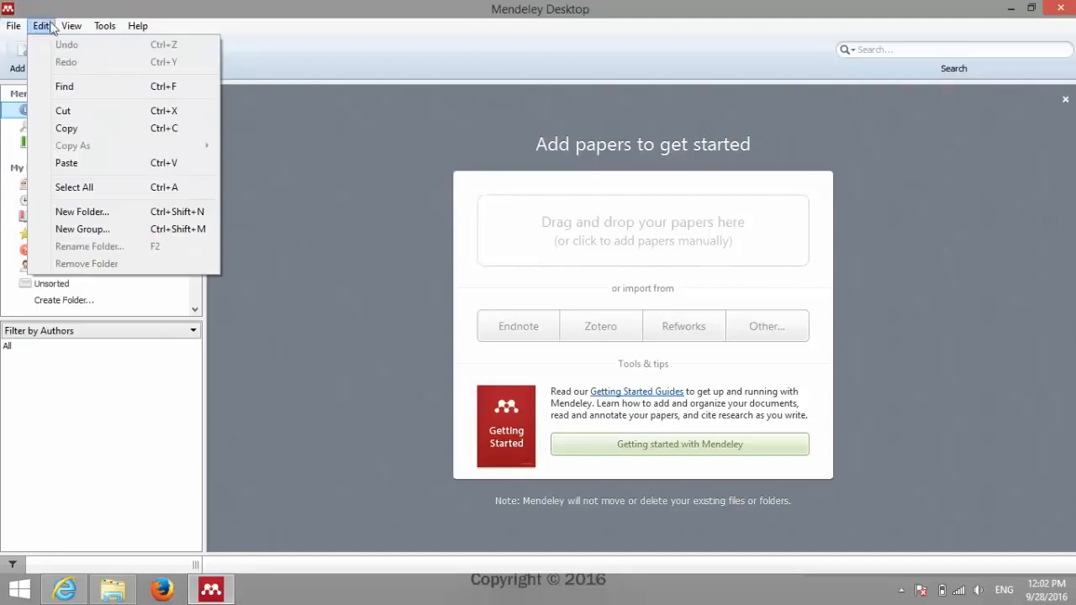
mouse_move(71, 32)
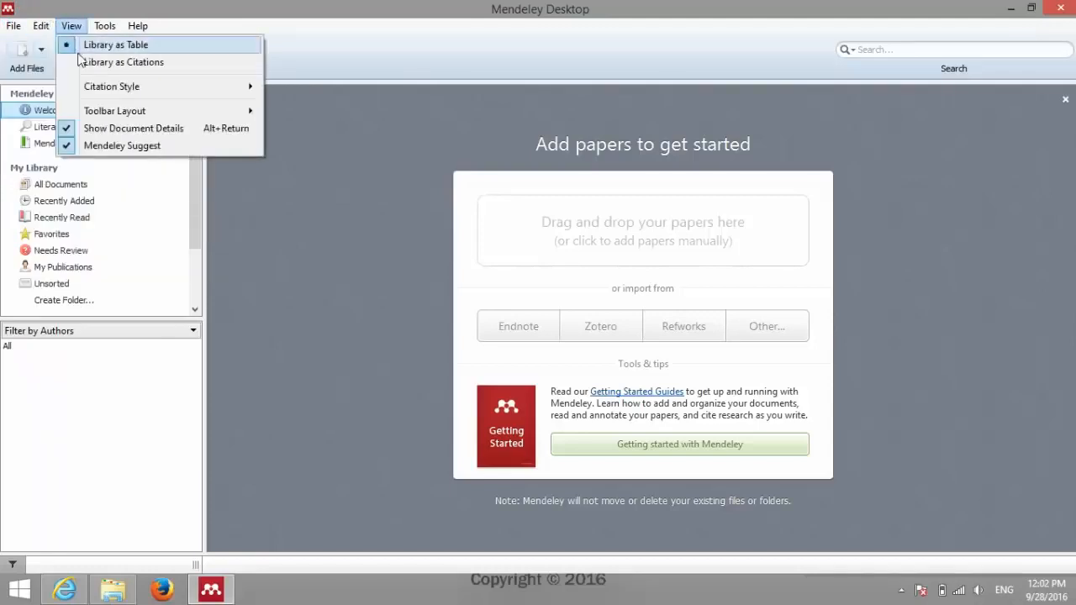
click(457, 3)
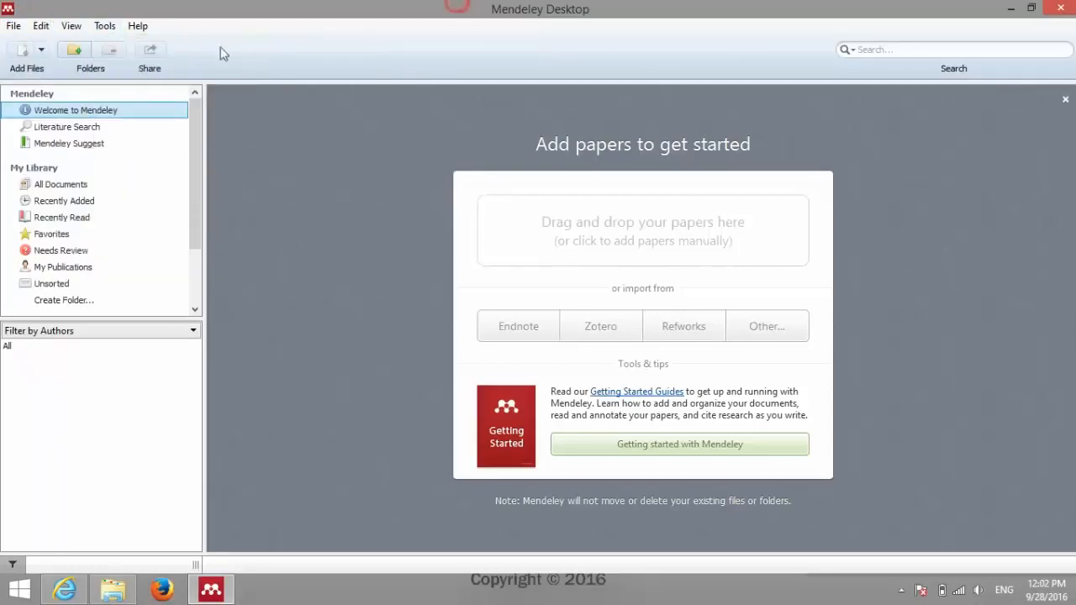
Step: Add a new Untitled Folder under My Library with Create Folder
click(42, 52)
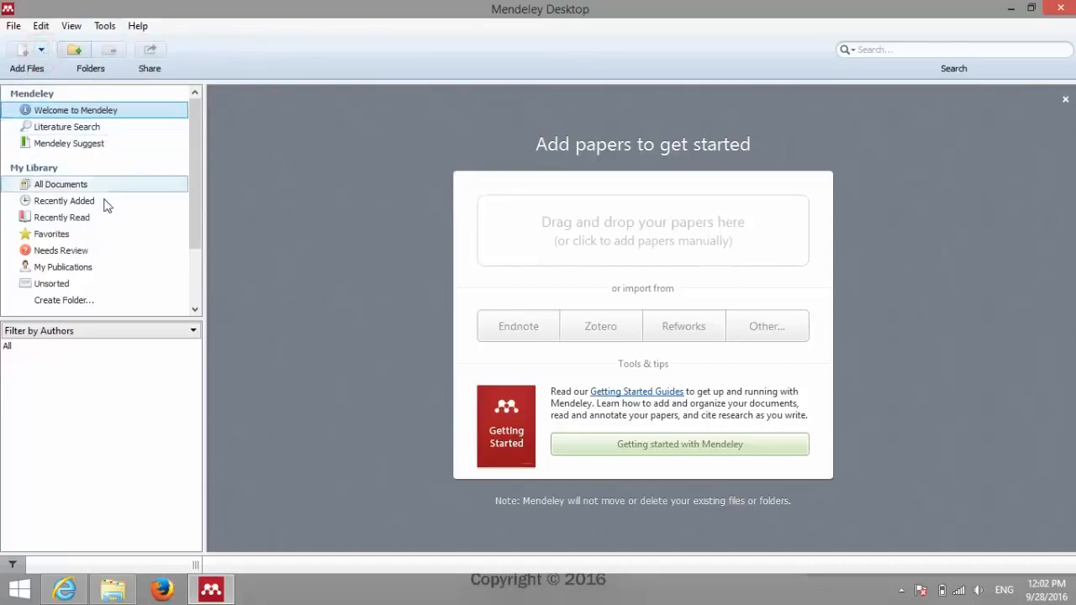
scroll(67, 278, down, 2)
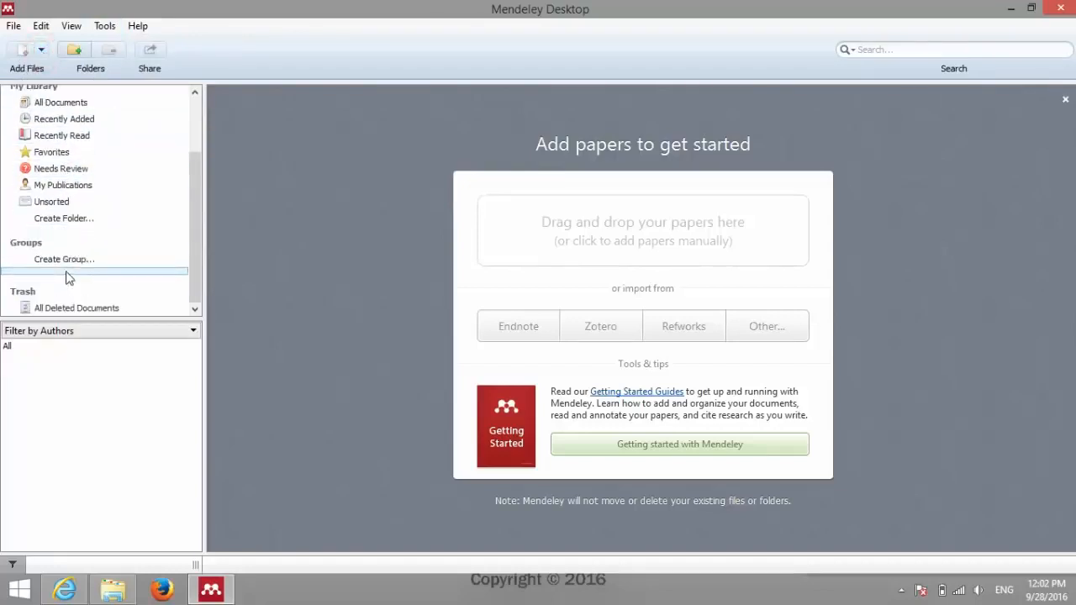
scroll(67, 269, up, 3)
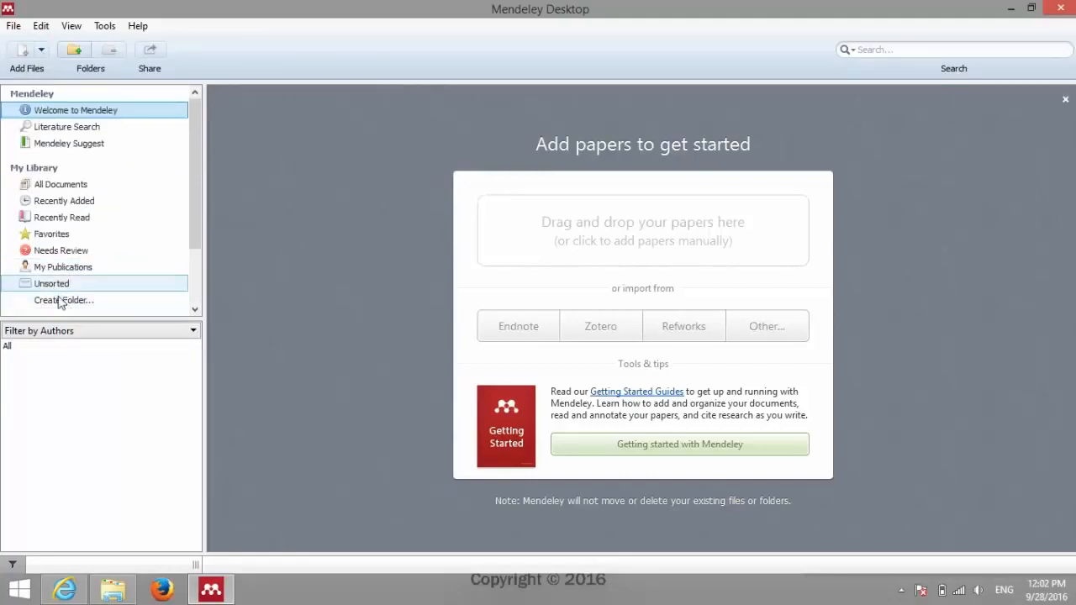
click(58, 300)
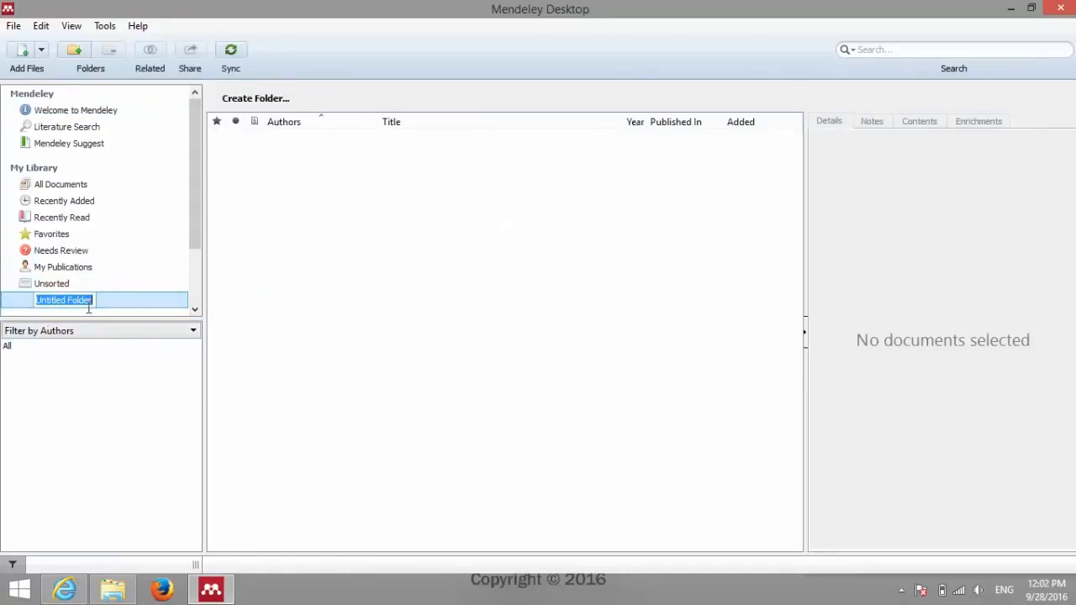
Step: Create a 'Data Mahasiswa' folder in Documents using File Explorer, then return to Mendeley
click(118, 590)
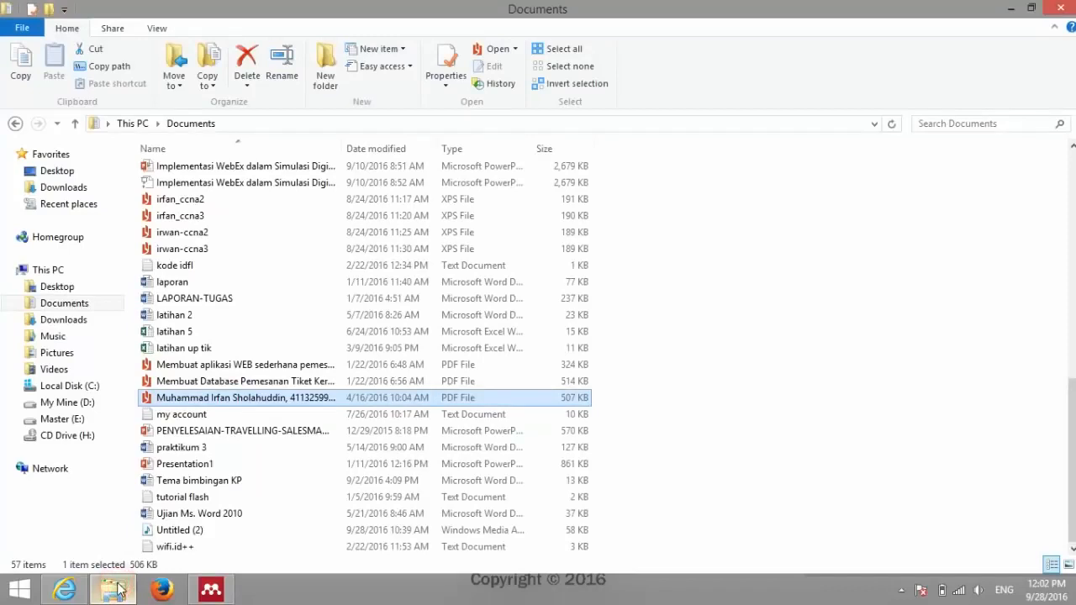
click(754, 387)
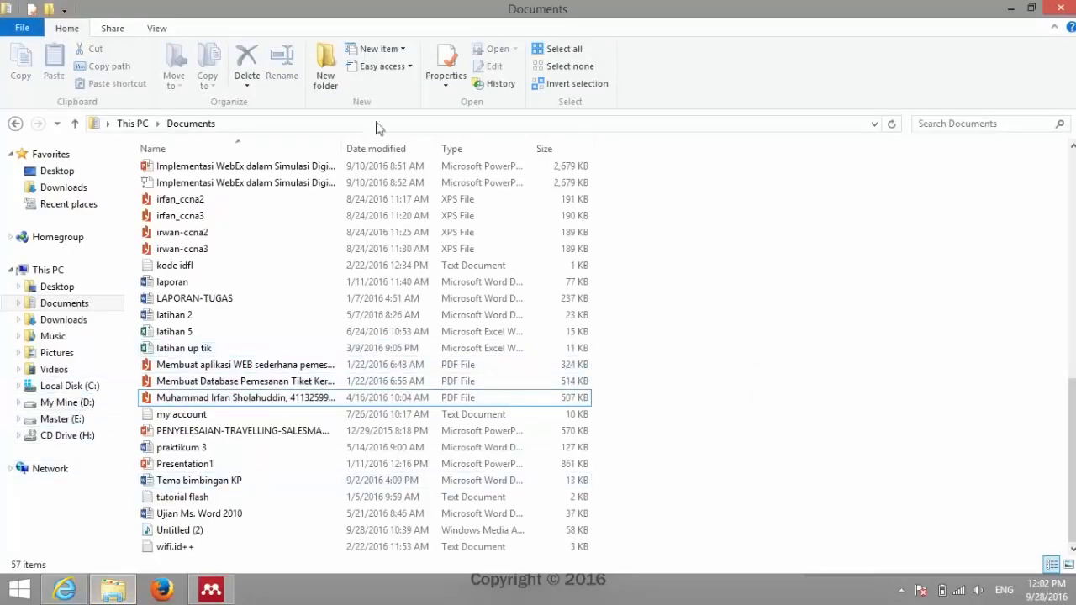
click(326, 59)
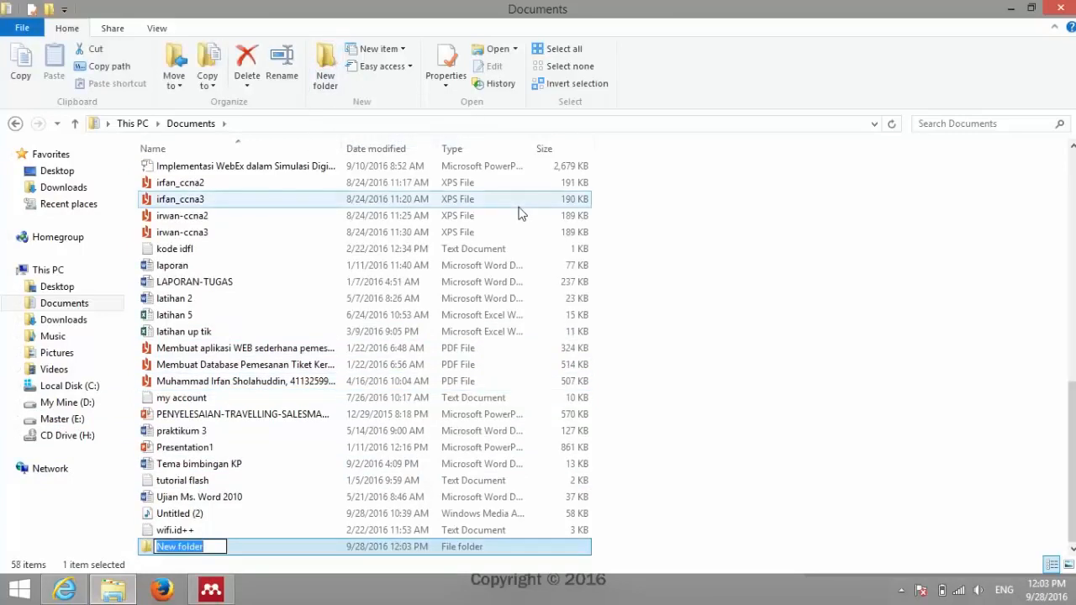
text(Da)
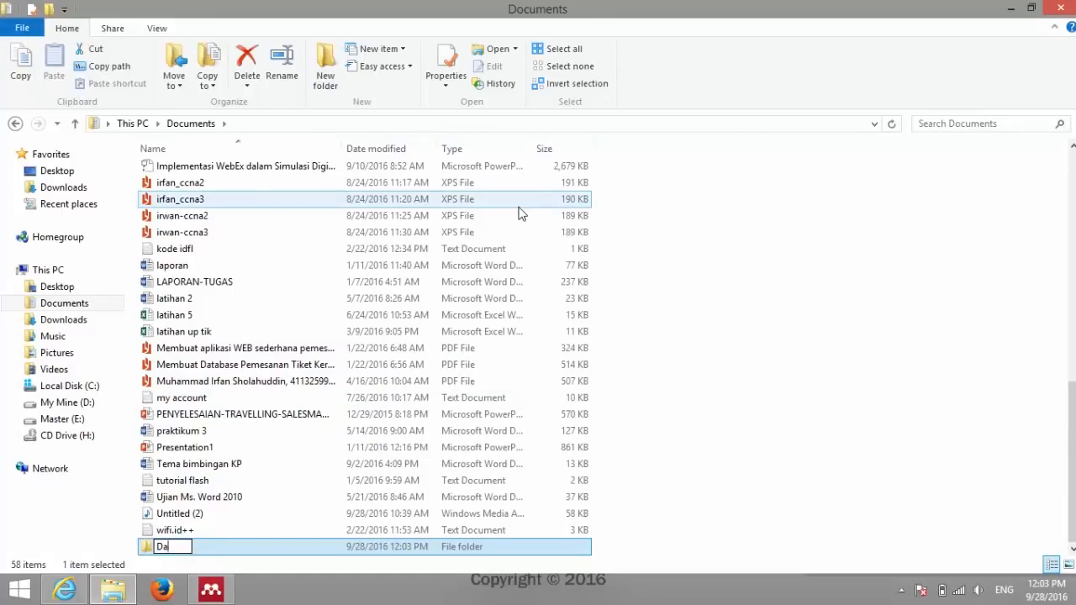
text(ta Mahasiswa)
key(Return)
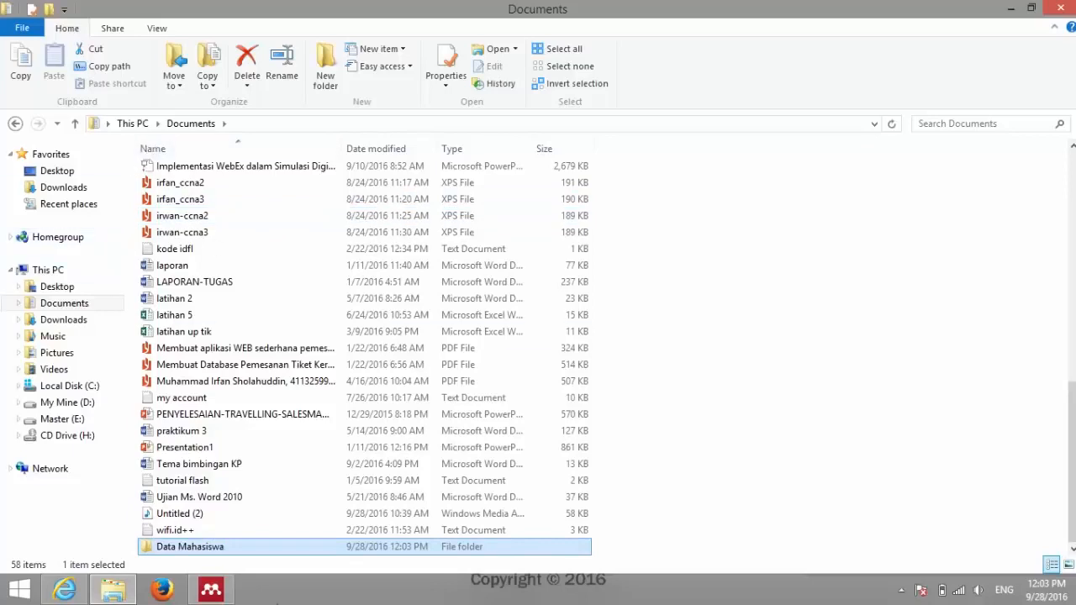
click(223, 593)
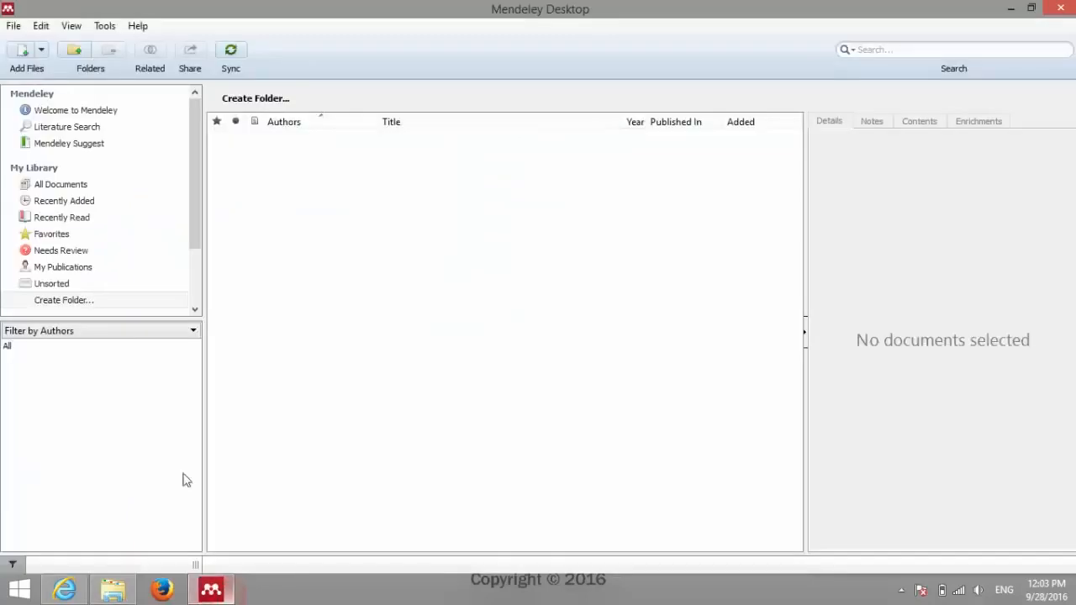
Step: Name the new My Library folder 'Data Mahasiswa'
click(71, 301)
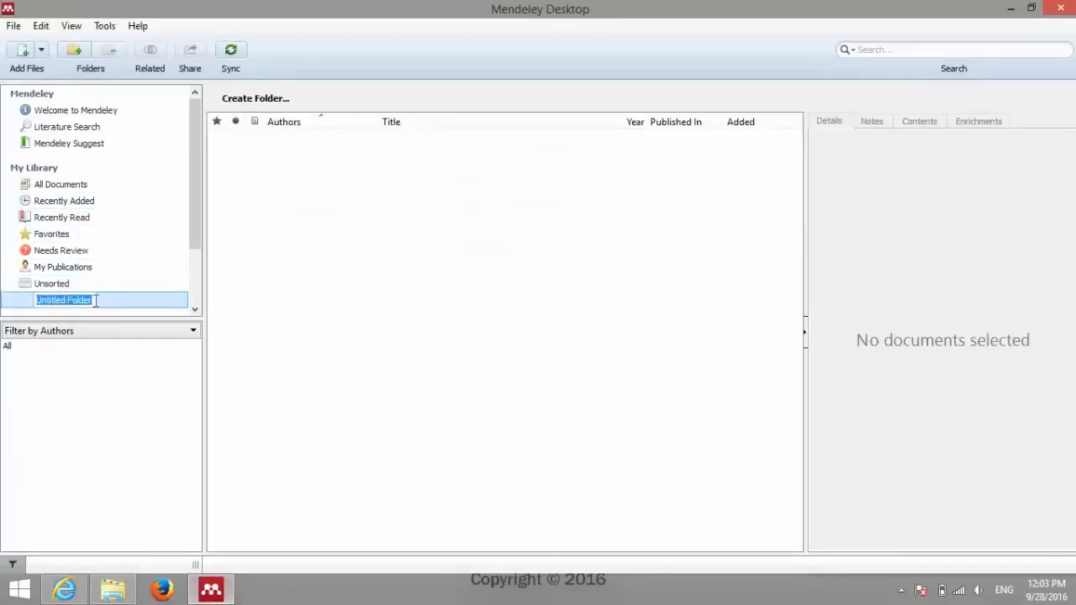
text(Dat)
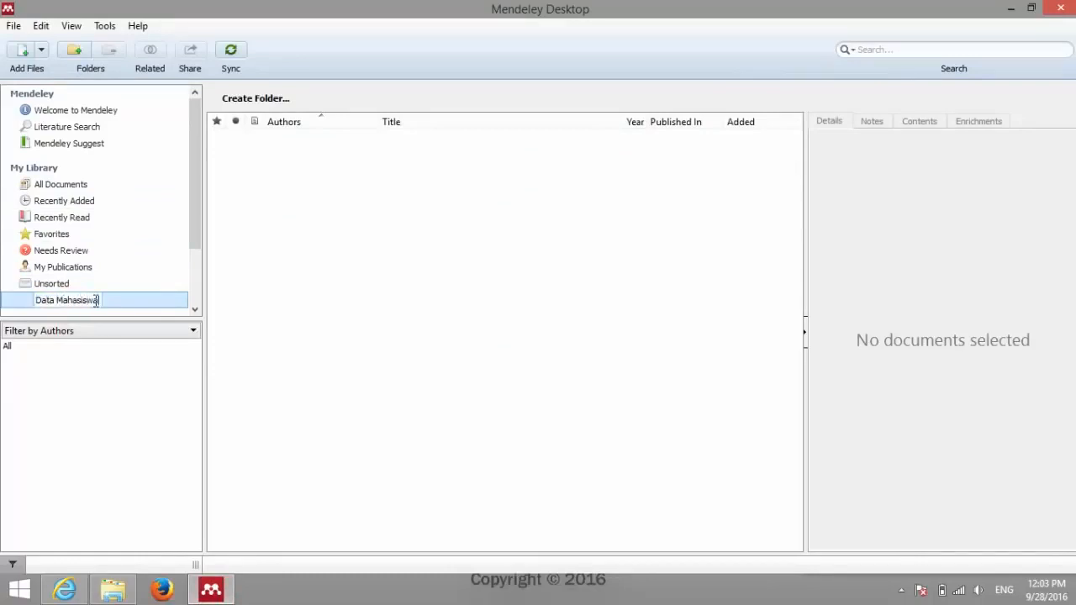
text(a Mahasiswa)
key(Return)
scroll(94, 300, down, 2)
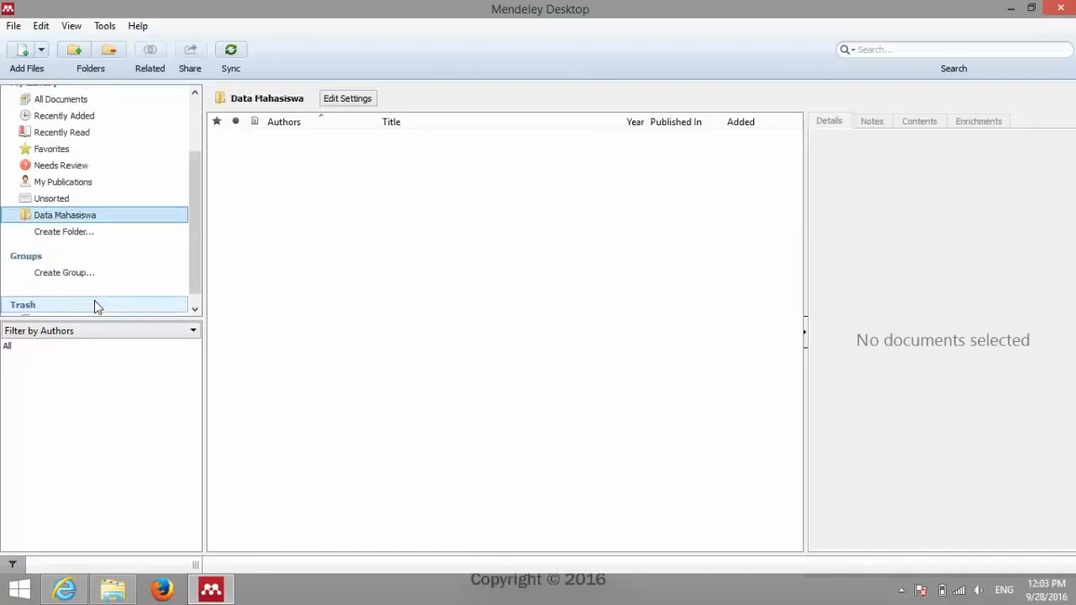
click(77, 220)
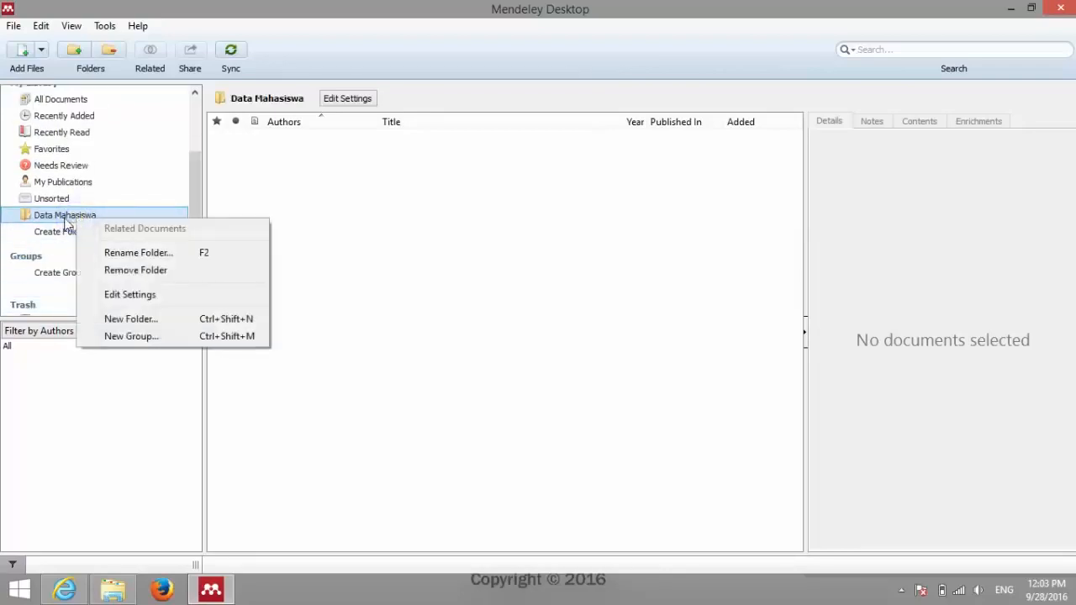
click(59, 217)
key(F2)
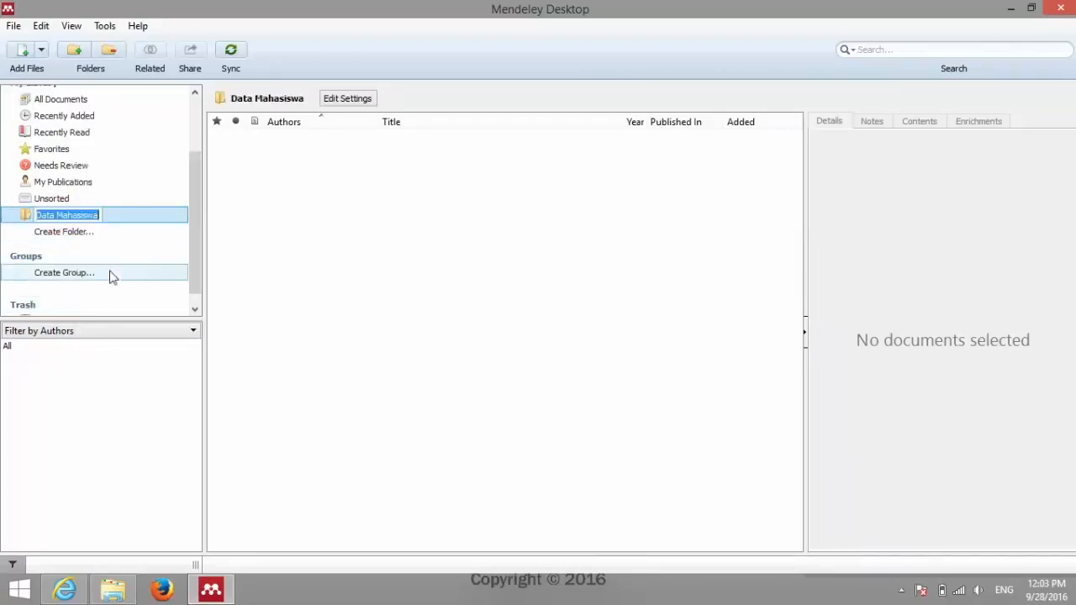
Step: Drag the business intelligence OLAP PDF from Documents into the Mendeley library
click(113, 588)
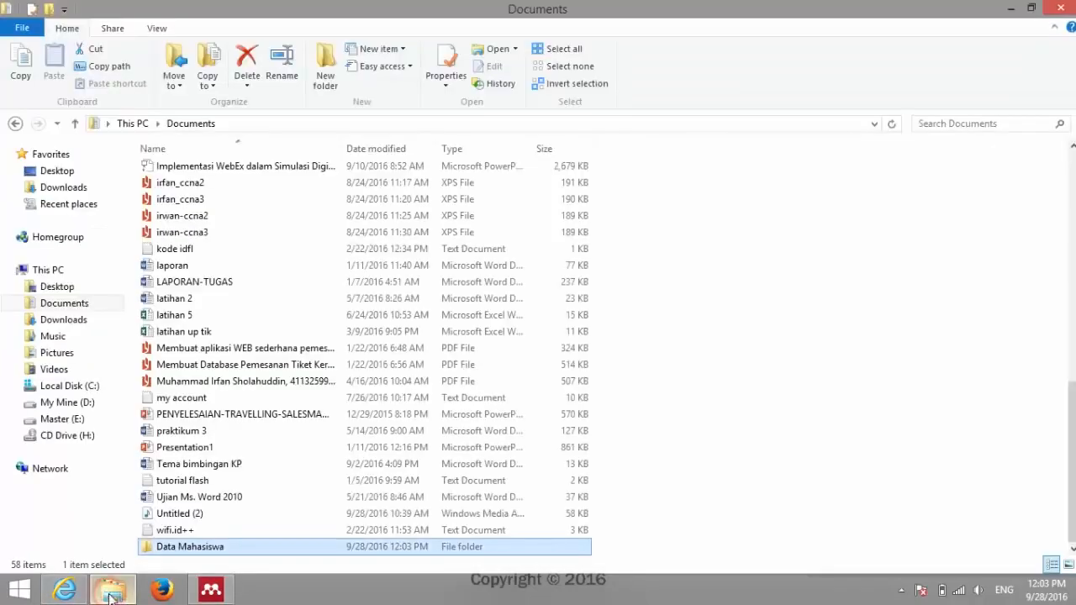
click(225, 382)
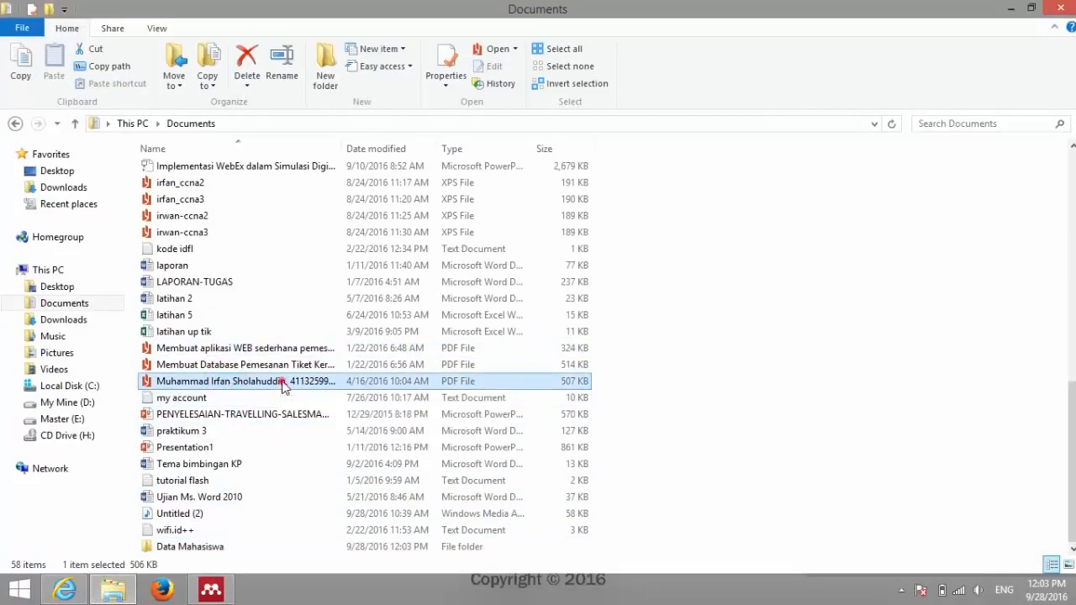
drag(283, 383, 376, 301)
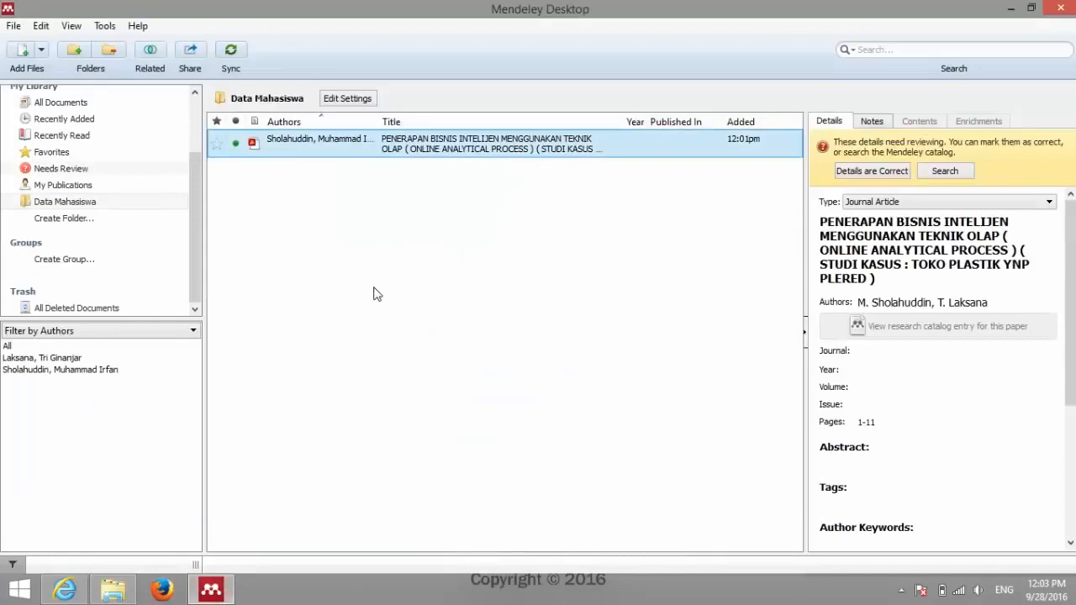
Step: Reselect the imported paper and change PLERED at the title's end to Plered
click(400, 267)
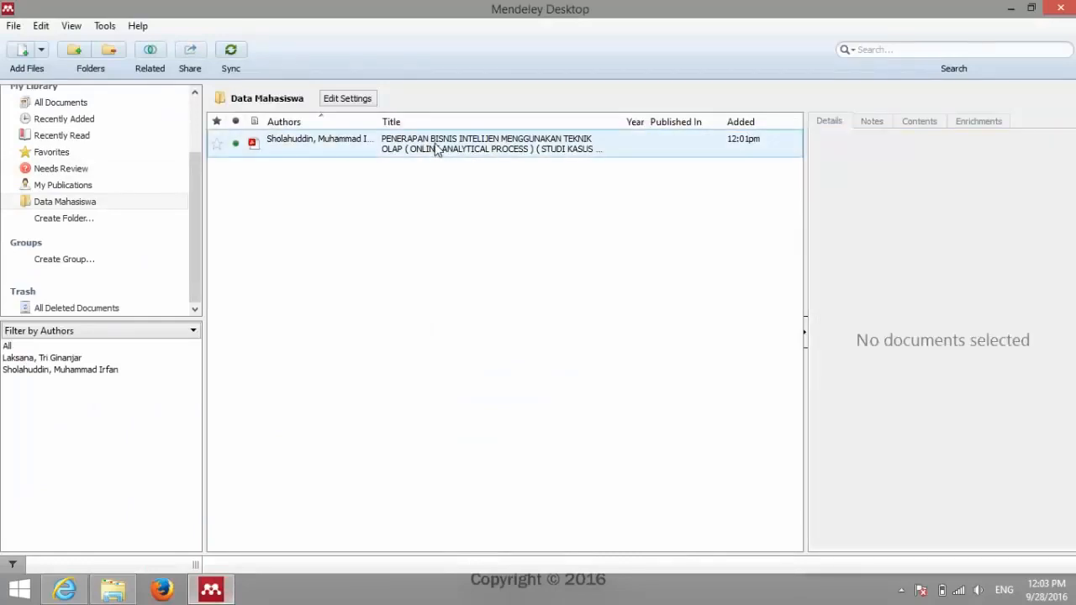
click(433, 147)
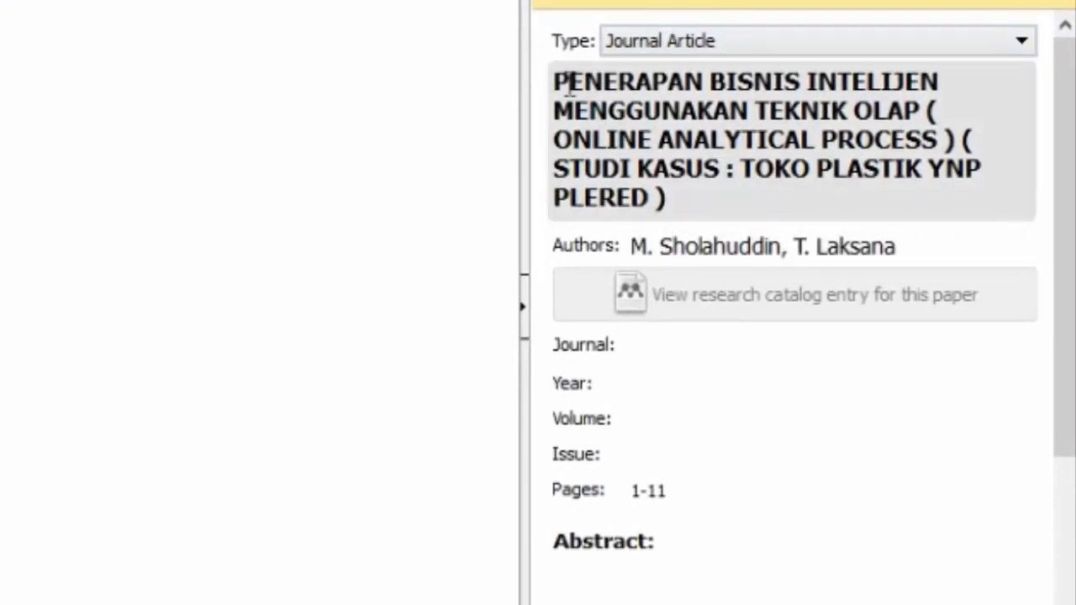
click(559, 84)
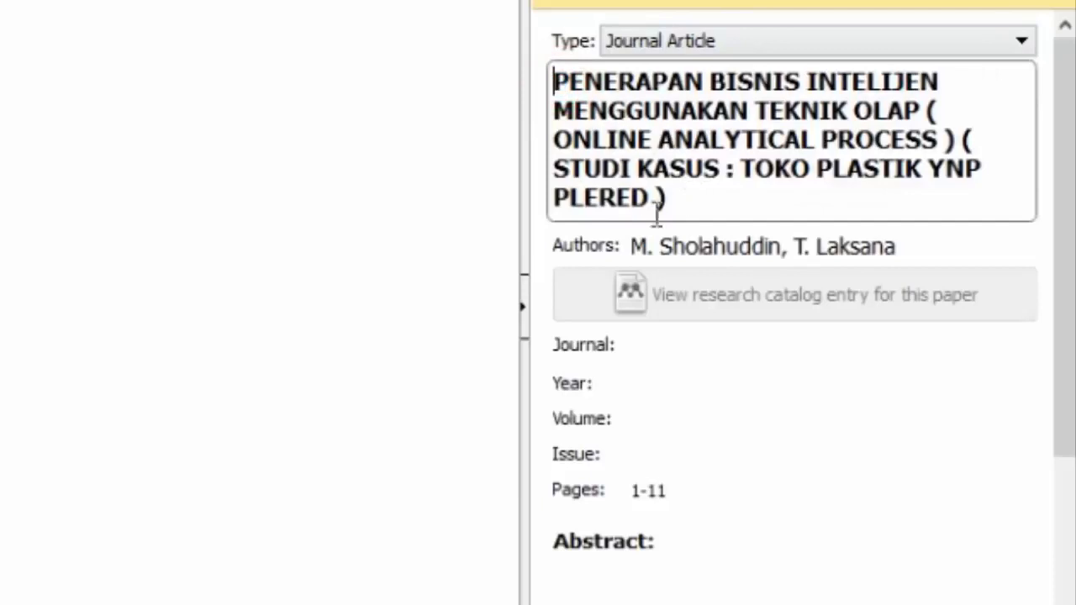
click(697, 204)
key(BackSpace)
key(BackSpace)
key(BackSpace)
key(BackSpace)
key(BackSpace)
key(BackSpace)
key(BackSpace)
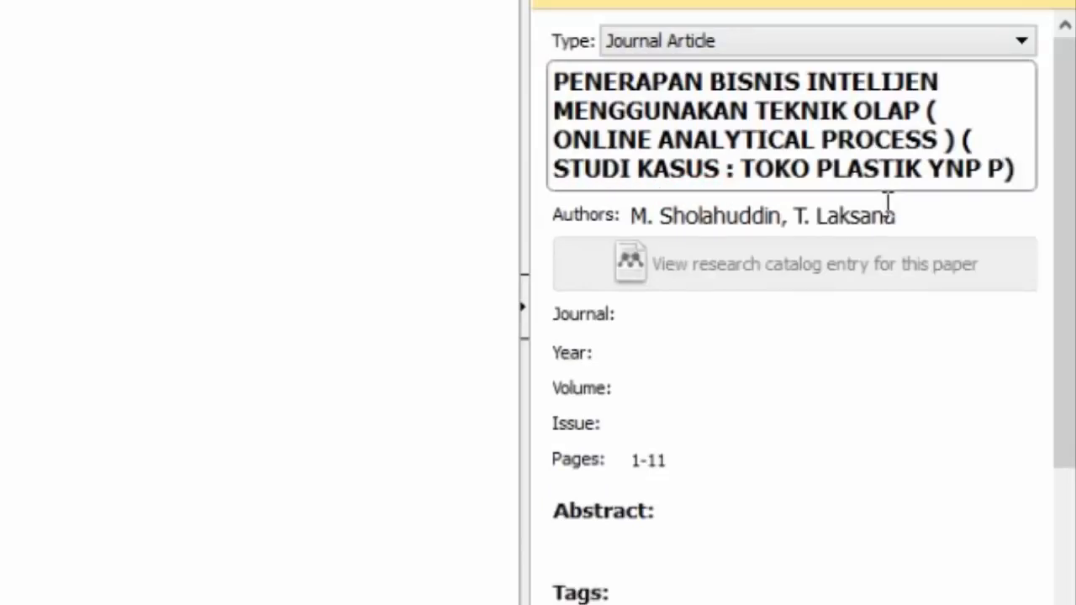
text(Plered)
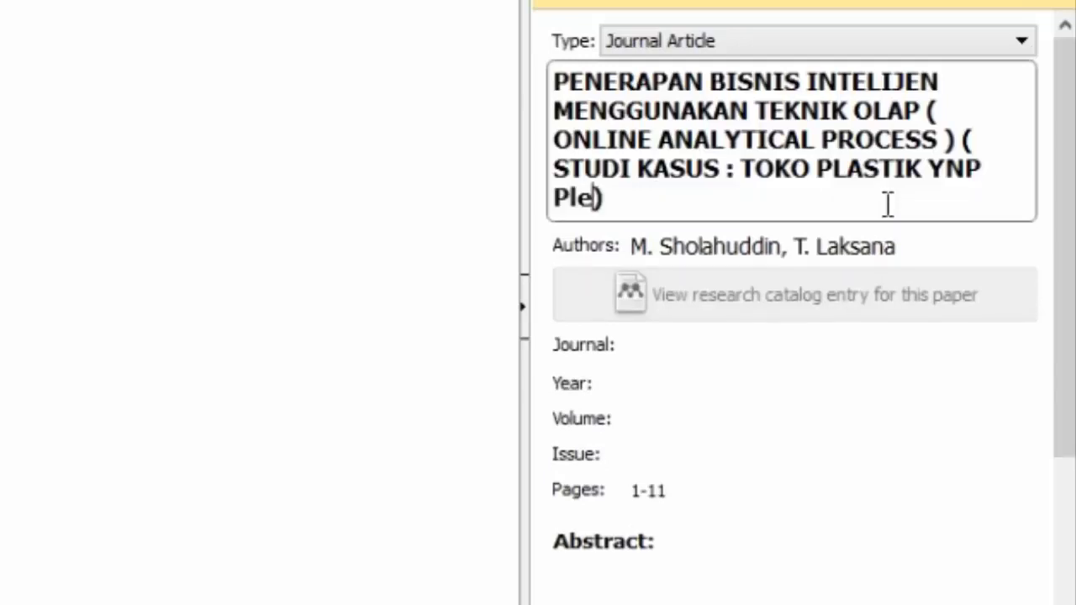
Step: Change PENERAPAN BISNIS INTELIJEN in the title to Penerapan Bisnis Intelijen
key(Up)
key(Right)
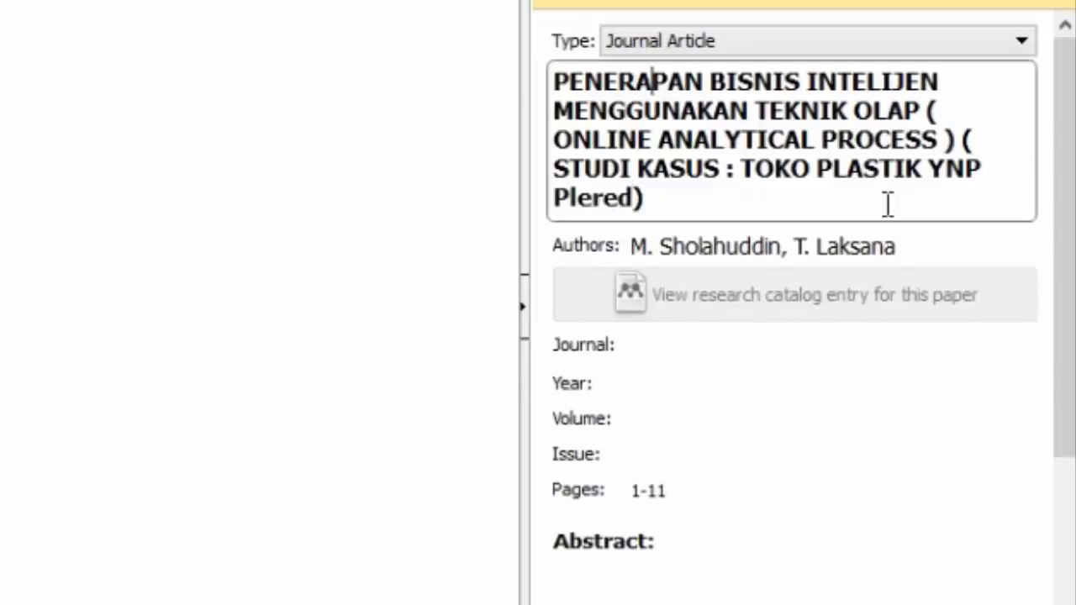
key(shift+Left)
key(shift+Left)
key(shift+Left)
key(shift+Left)
key(shift+Left)
key(shift+Left)
key(shift+Left)
key(shift+Left)
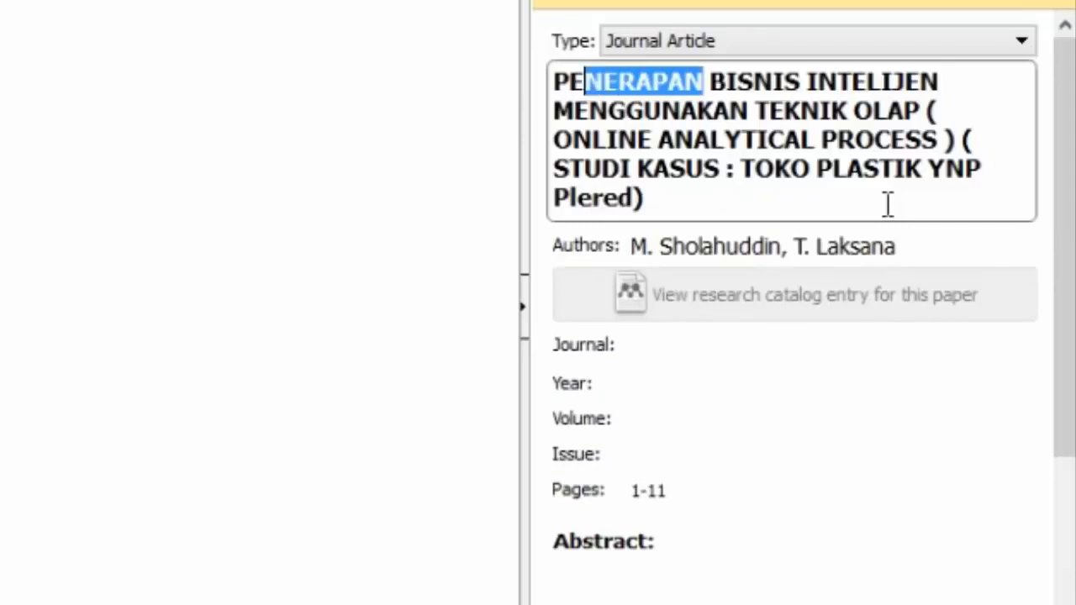
text(enerapan)
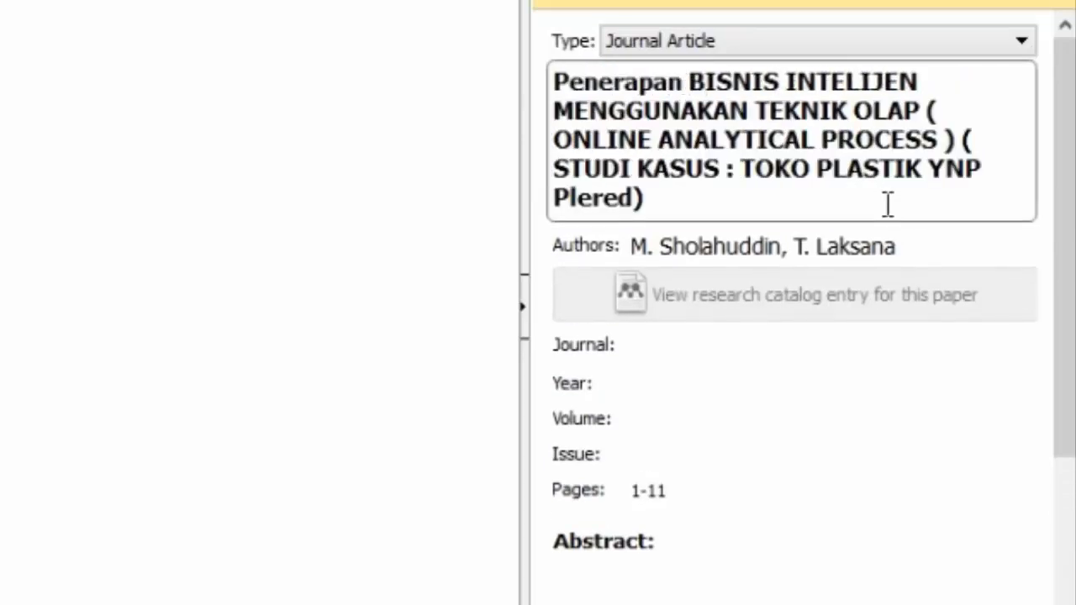
key(shift+Right)
key(shift+Right)
key(shift+Right)
key(shift+Right)
key(shift+Right)
text(isnis)
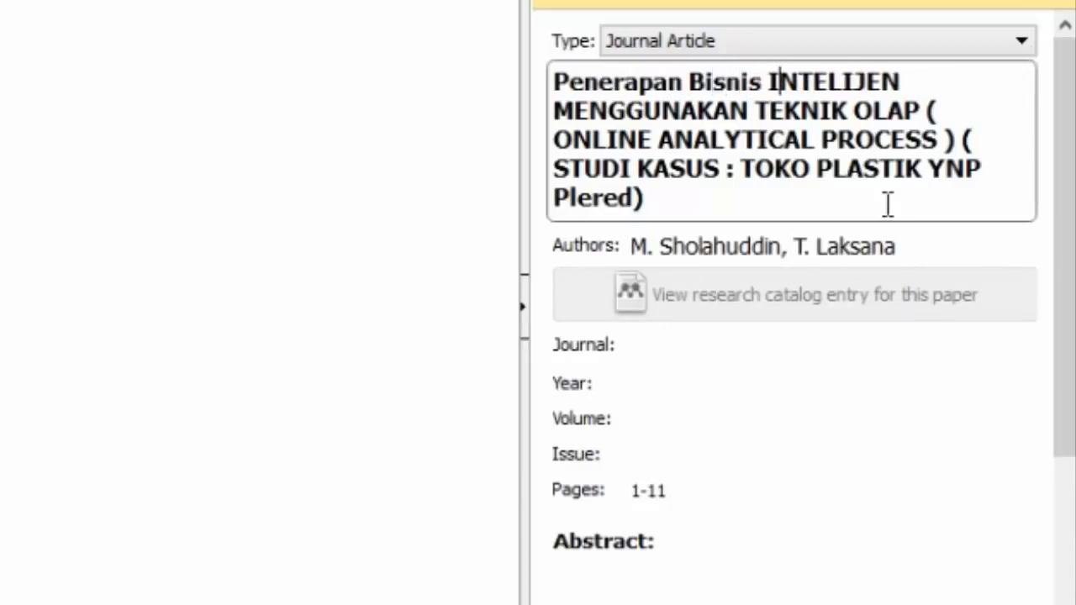
key(shift+Right)
key(shift+Right)
key(shift+Right)
key(shift+Right)
key(shift+Right)
key(shift+Right)
key(shift+Right)
key(shift+Right)
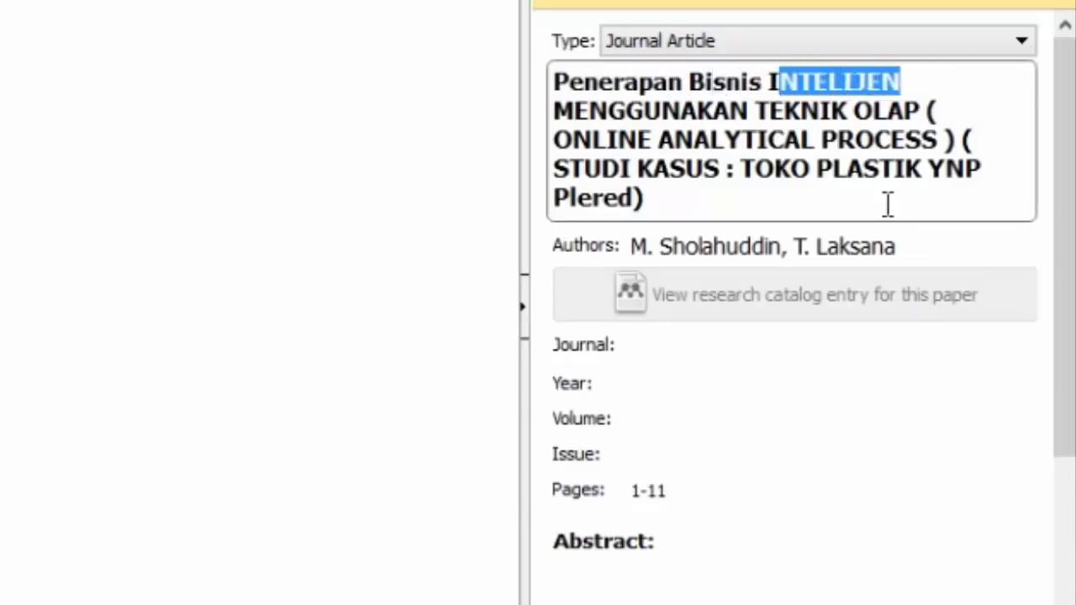
text(ntelijen)
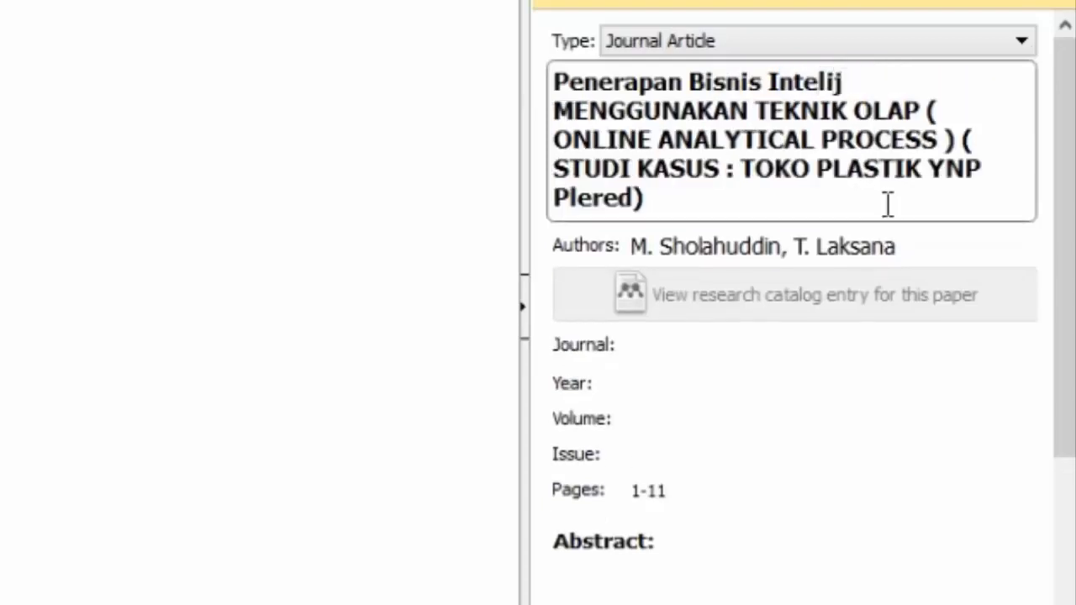
Step: Change MENGGUNAKAN TEKNIK to Menggunakan Teknik, leaving OLAP in capitals
key(Left)
key(Left)
key(Left)
key(Left)
key(shift+Left)
key(shift+Left)
key(shift+Left)
key(shift+Left)
key(shift+Left)
key(shift+Left)
key(shift+Left)
key(shift+Left)
key(shift+Left)
key(shift+Left)
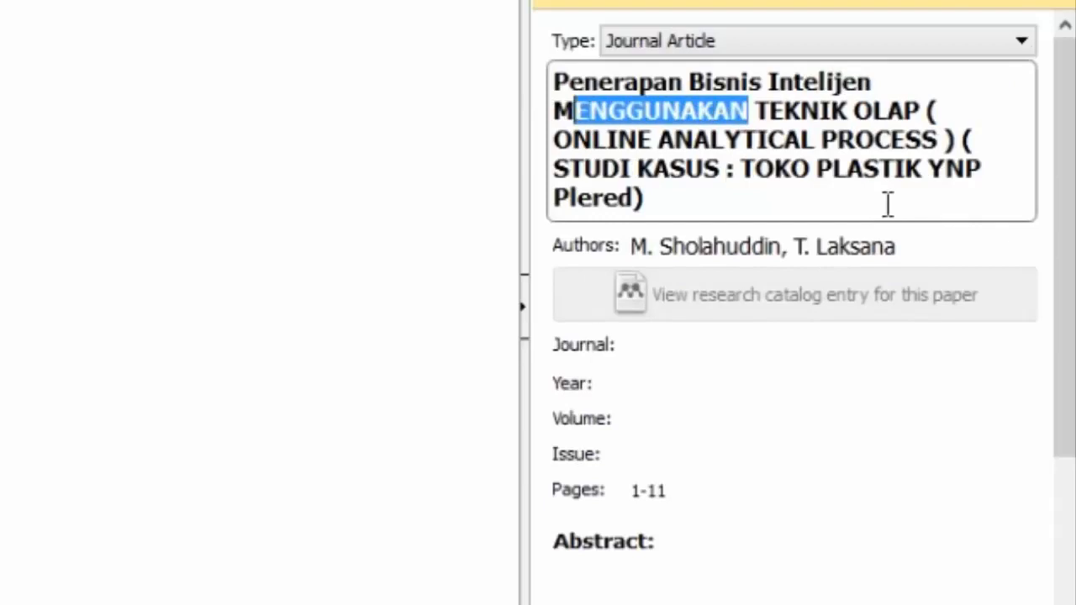
text(enggunakan)
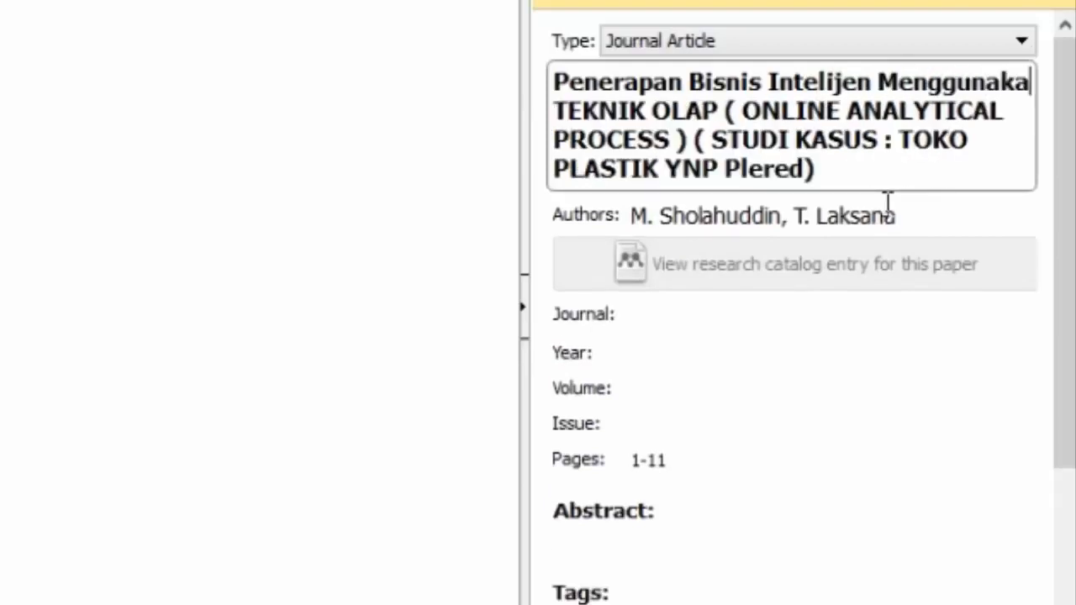
key(shift+Right)
key(shift+Right)
key(shift+Right)
key(shift+Right)
key(shift+Right)
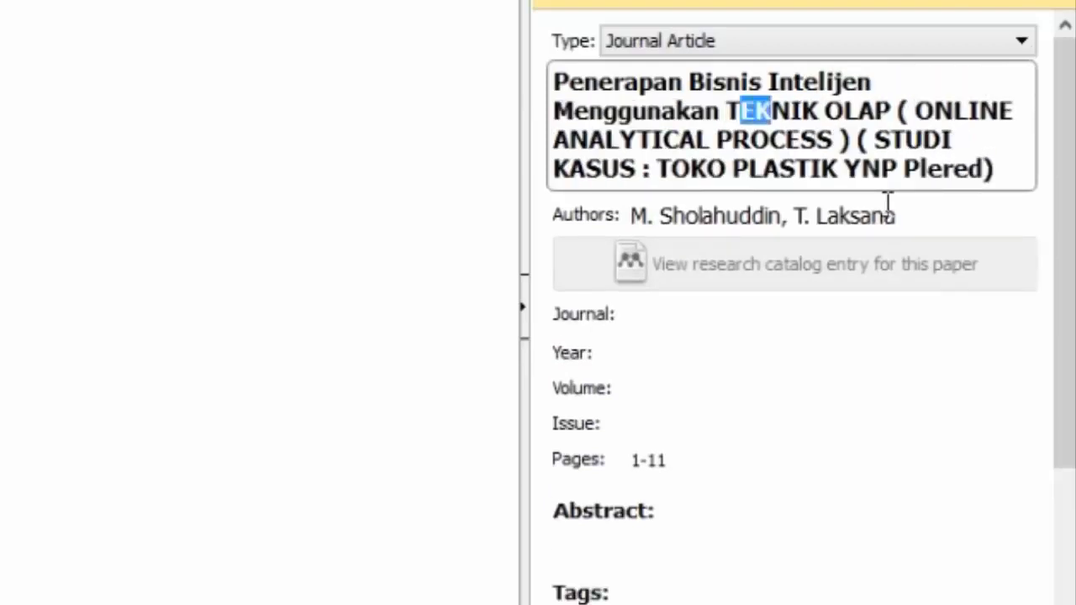
text(eknik)
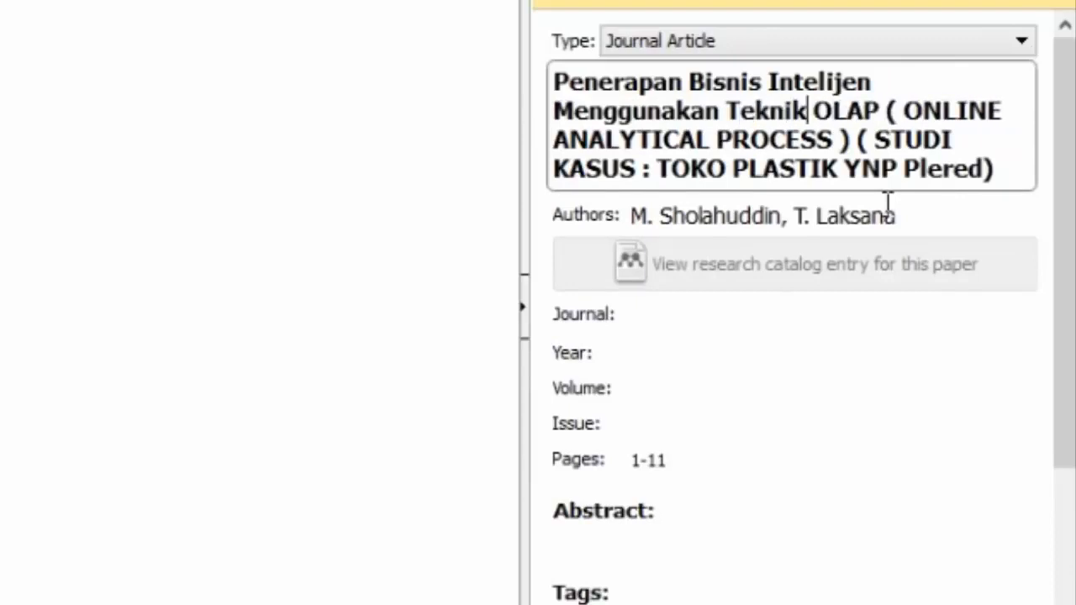
key(Right)
key(Right)
key(shift+Right)
key(shift+Right)
key(shift+Right)
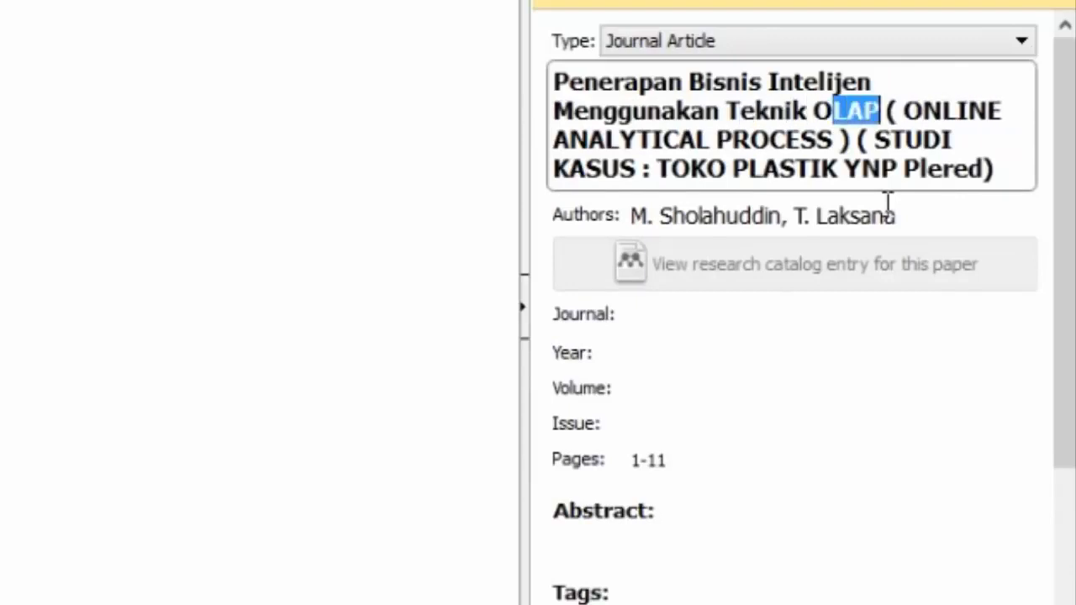
key(Right)
key(Right)
key(Right)
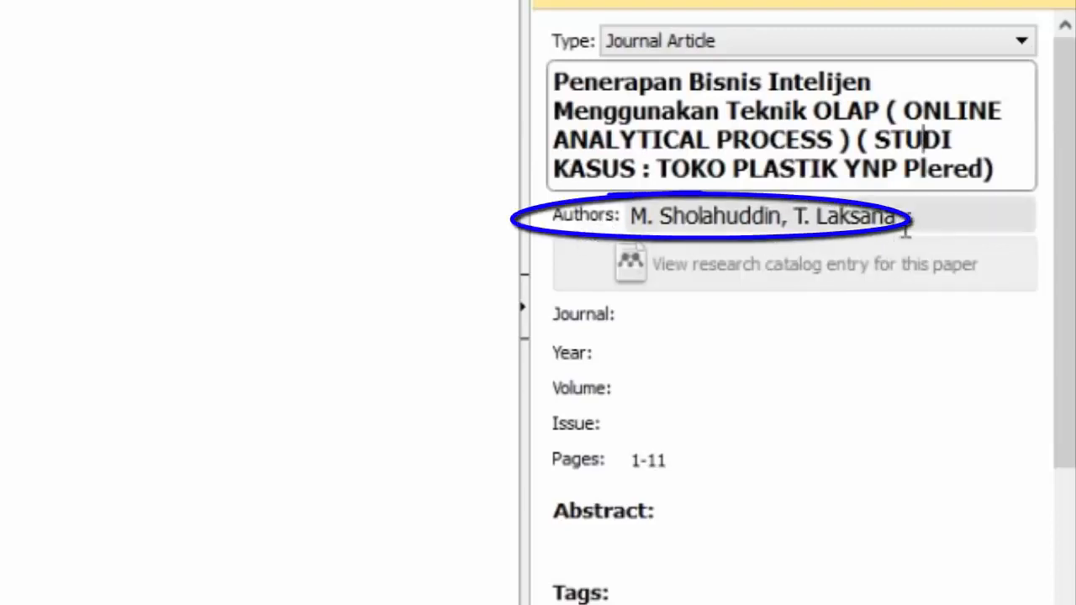
Step: Replace both listed authors with just the first author's full name
click(718, 220)
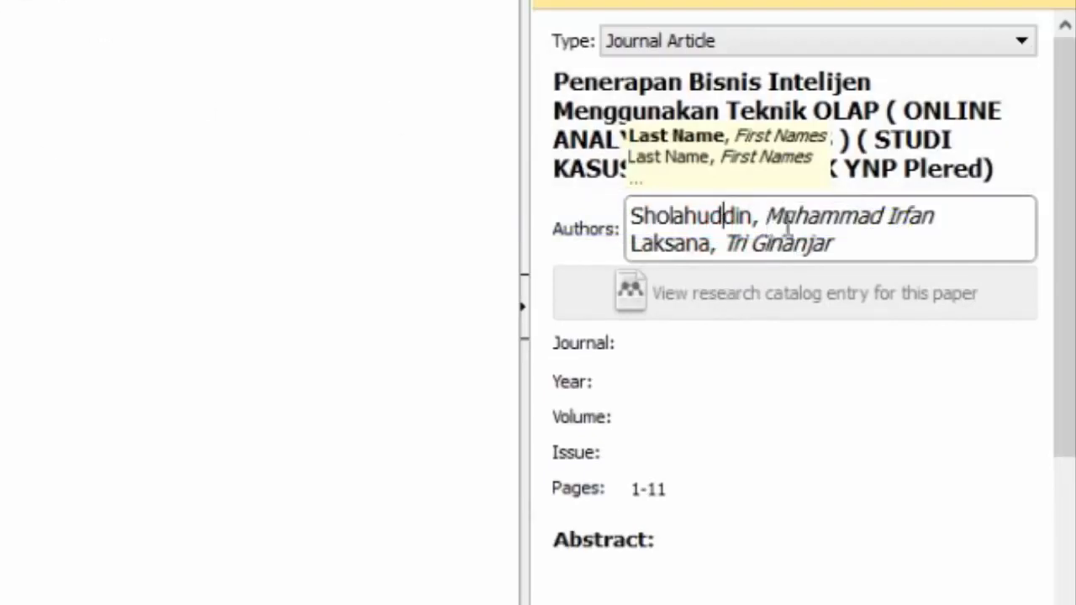
drag(865, 244, 636, 218)
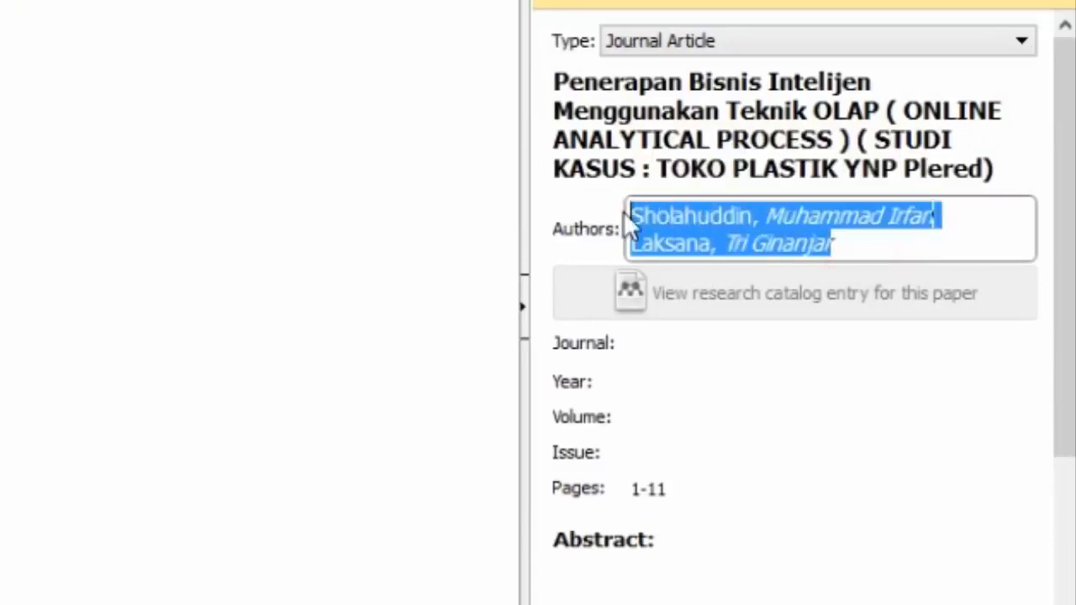
key(BackSpace)
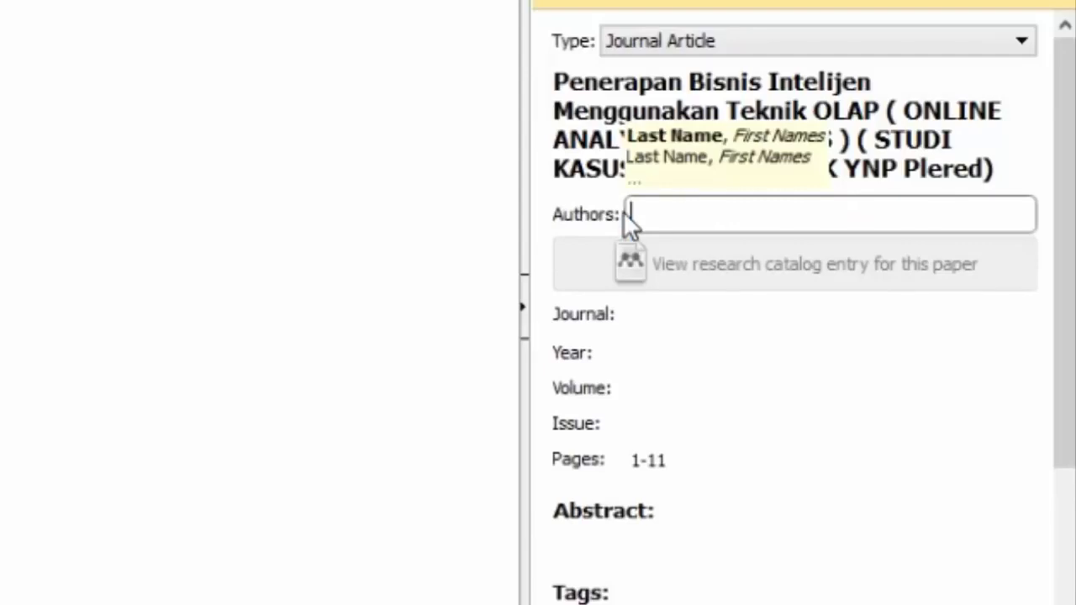
text(Muhammad Ir)
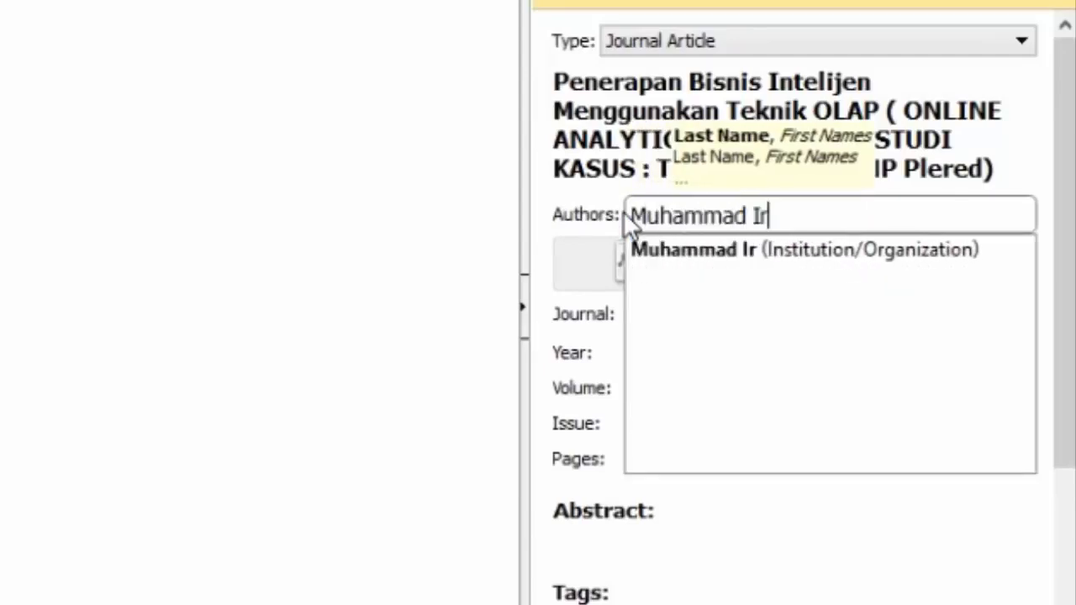
text(fan Sholahuddin)
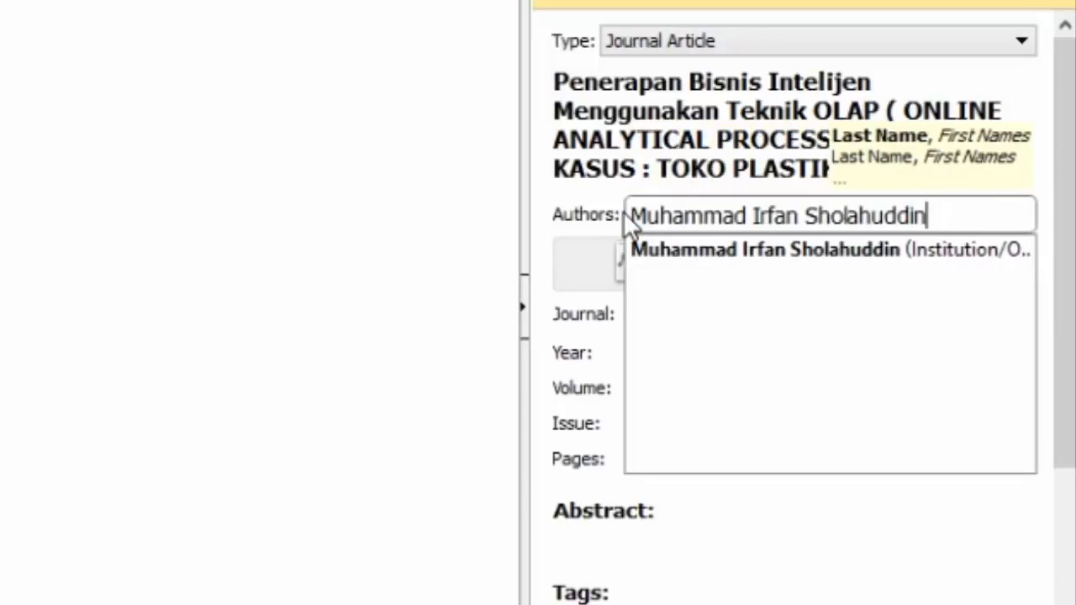
click(571, 214)
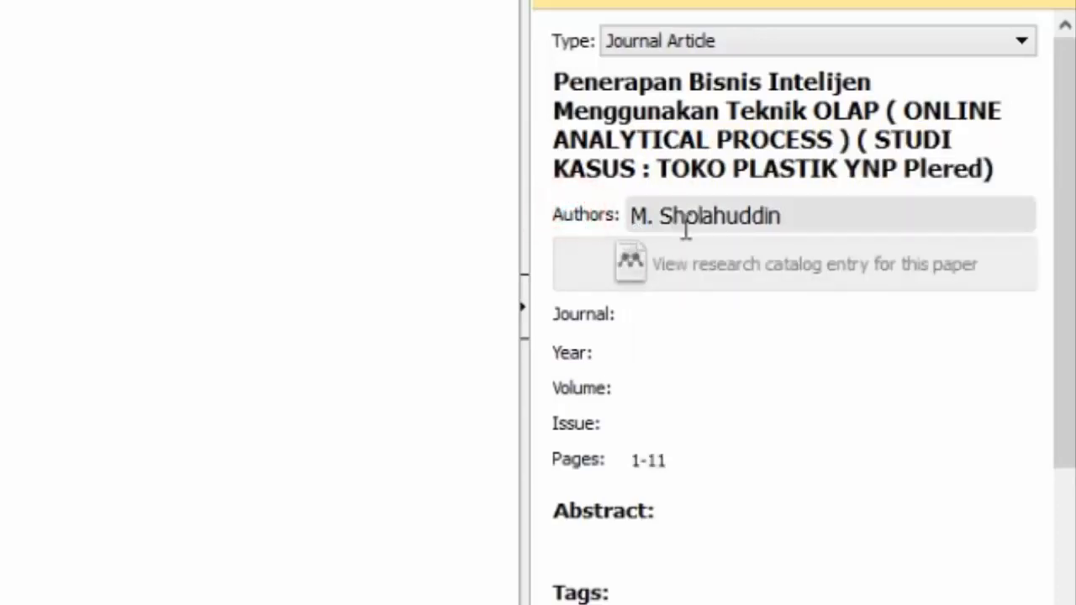
click(690, 217)
click(577, 214)
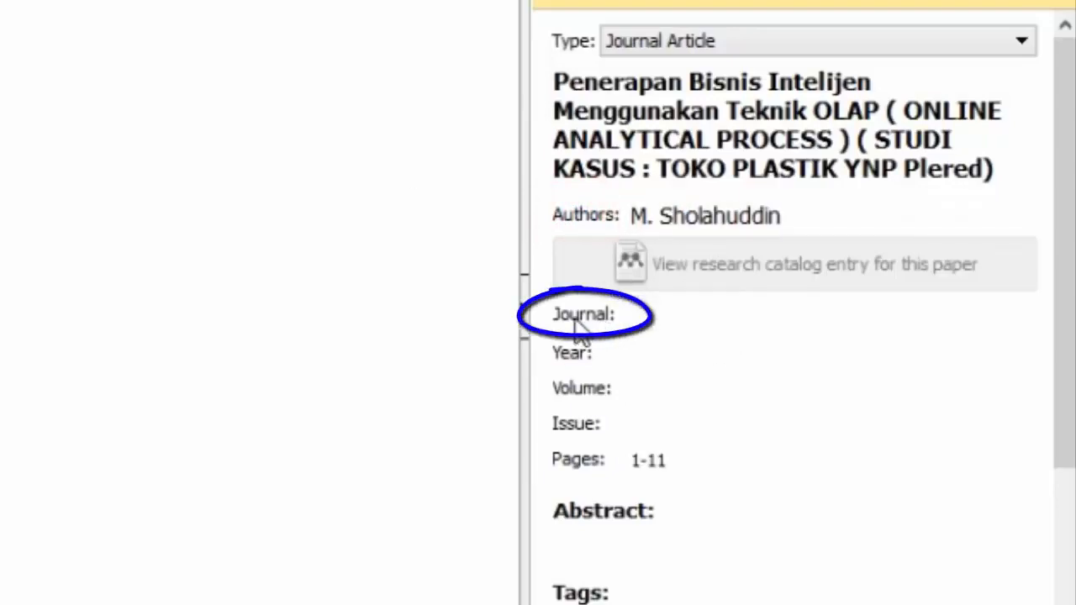
Step: Open the OLAP paper's PDF in a reader tab to find its journal, then return to My Library
click(679, 327)
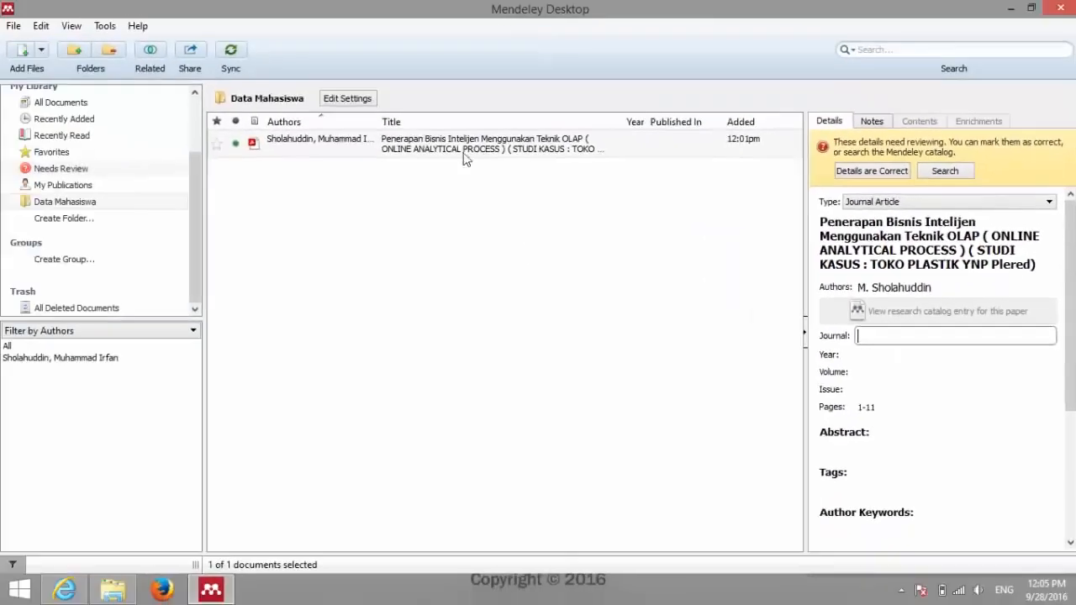
click(449, 150)
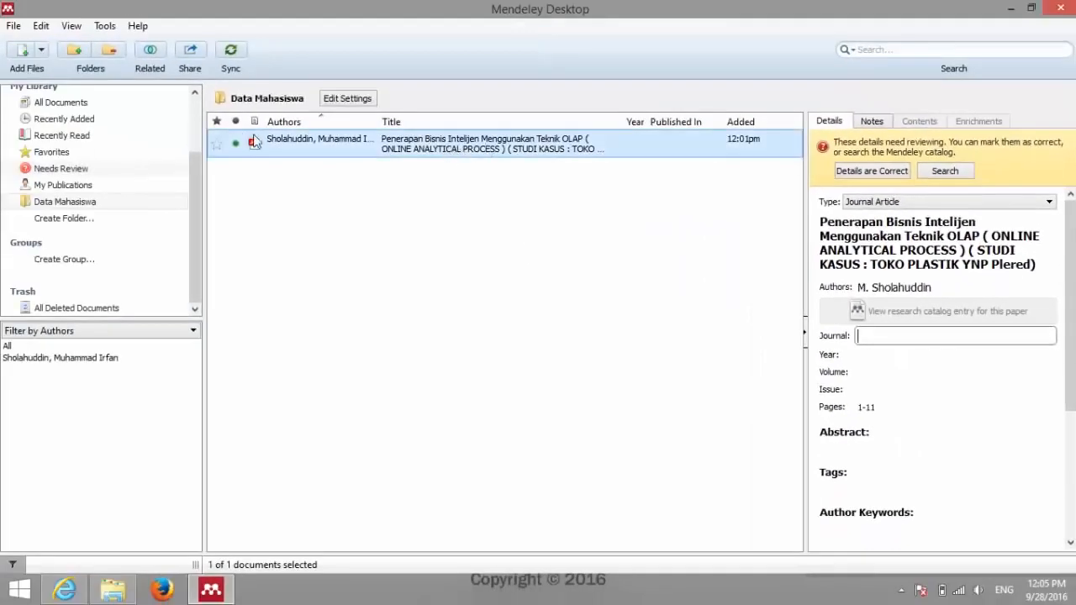
click(302, 151)
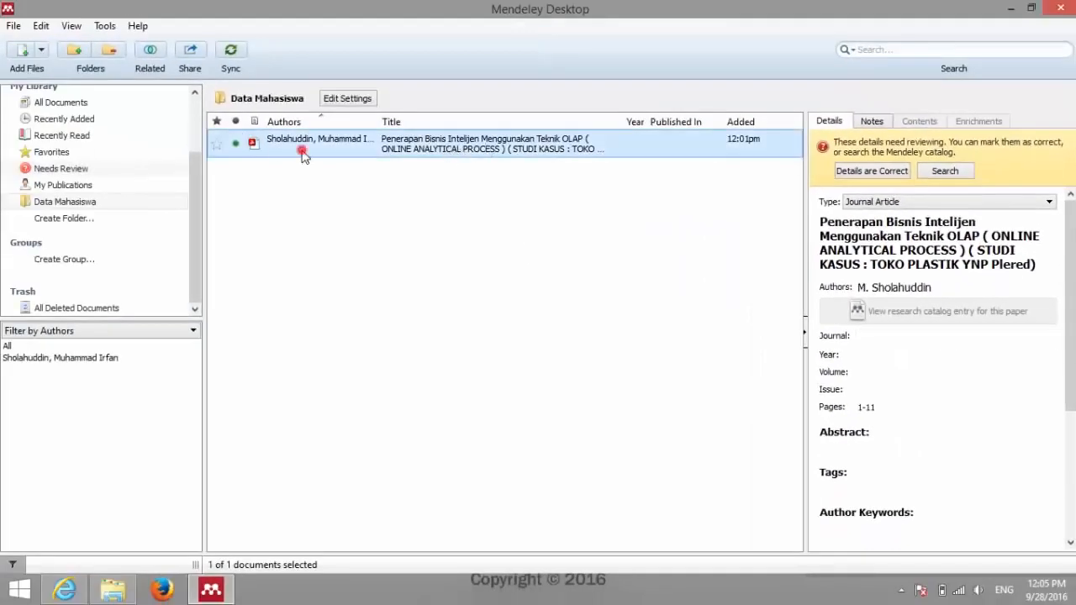
double_click(419, 140)
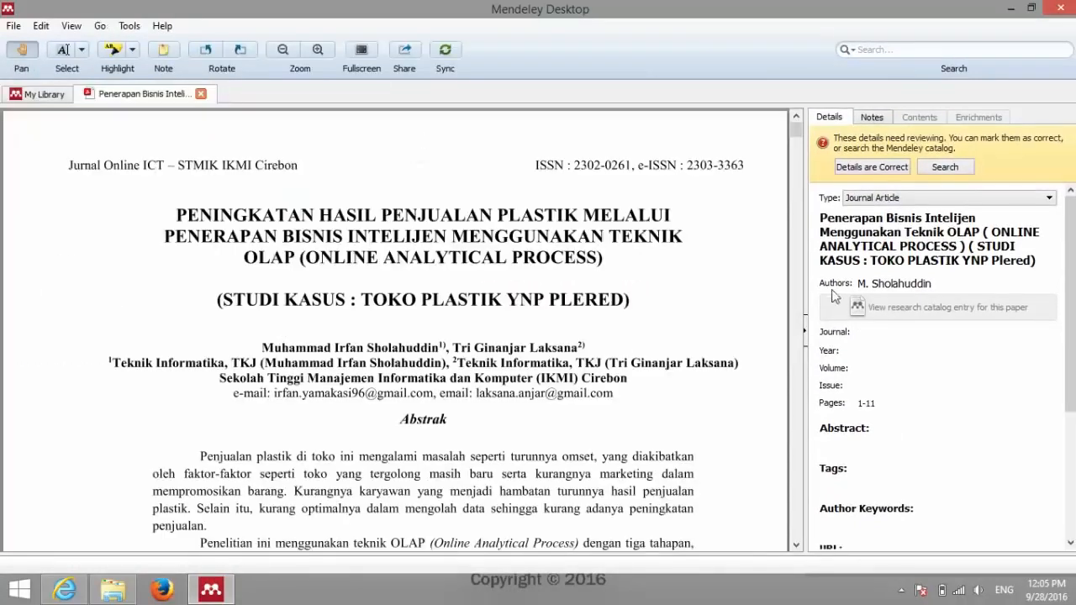
drag(684, 364, 685, 313)
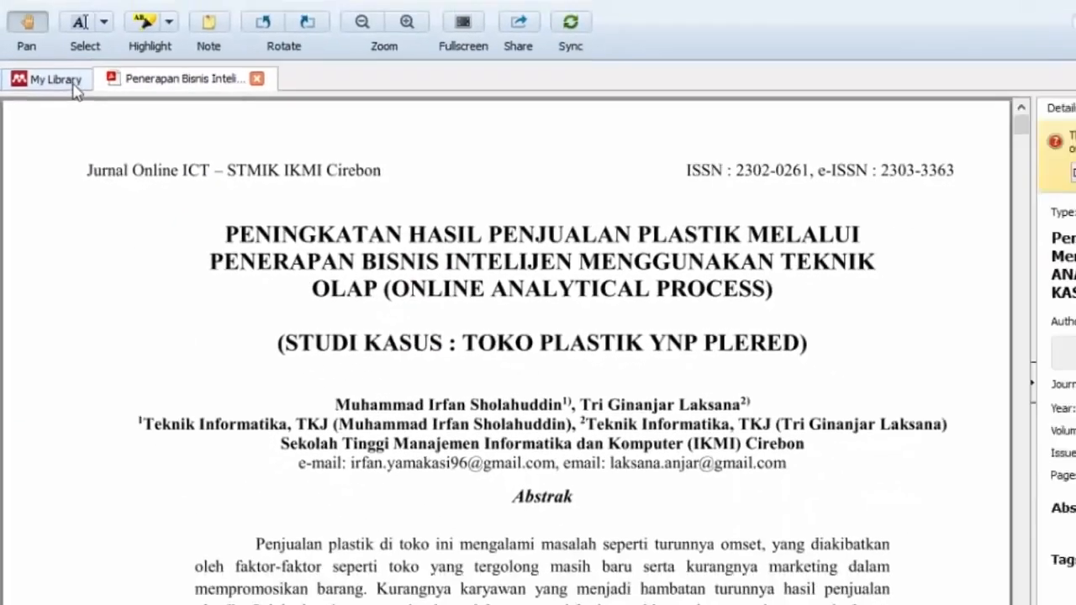
click(126, 19)
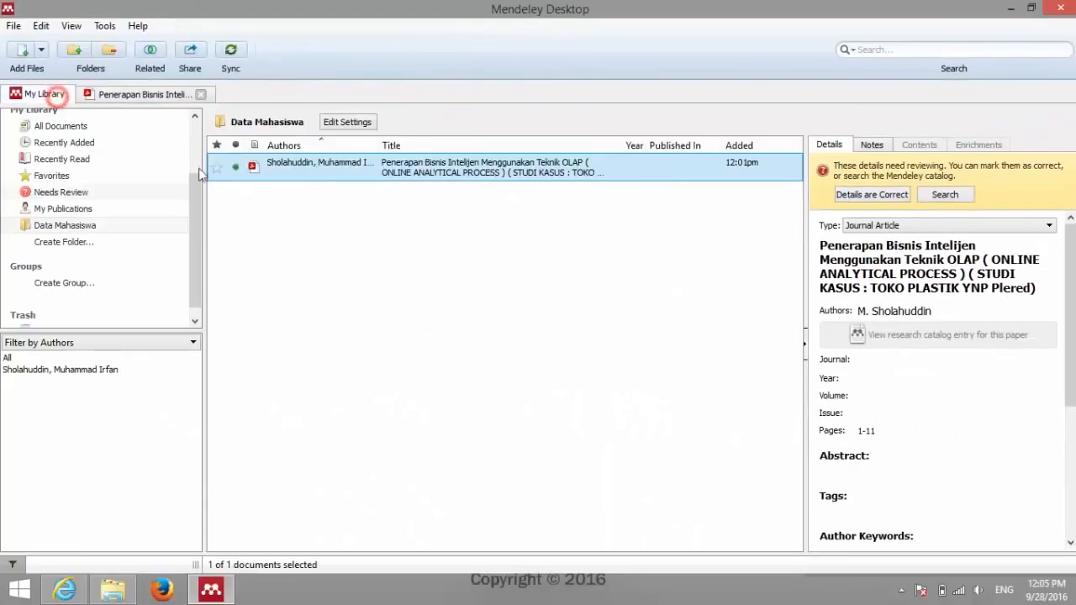
Step: Enter Jurnal ICT as the paper's journal
click(877, 359)
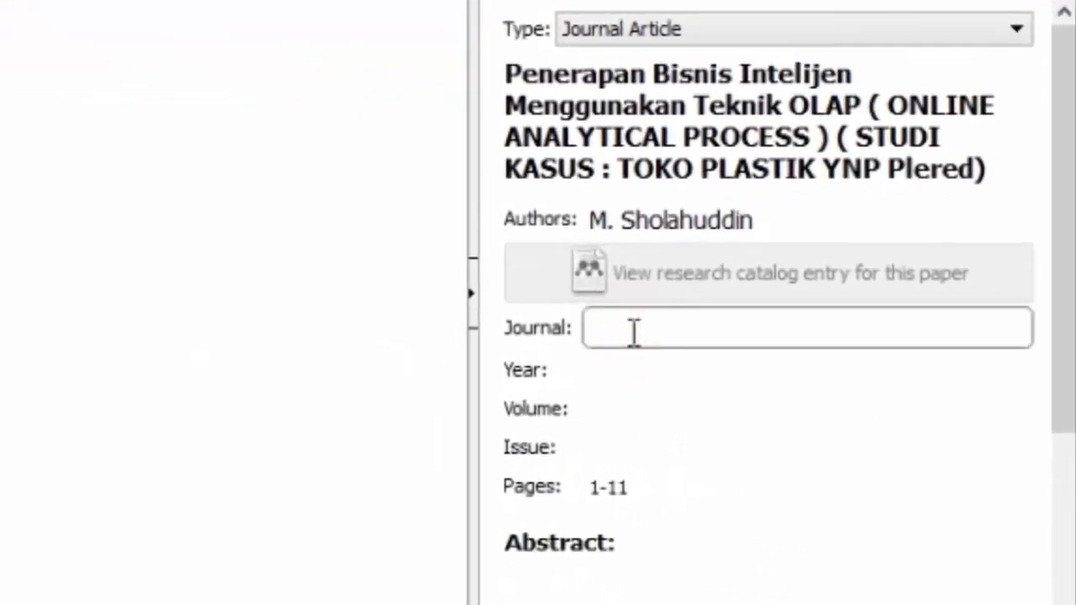
text(Jurnal ICT)
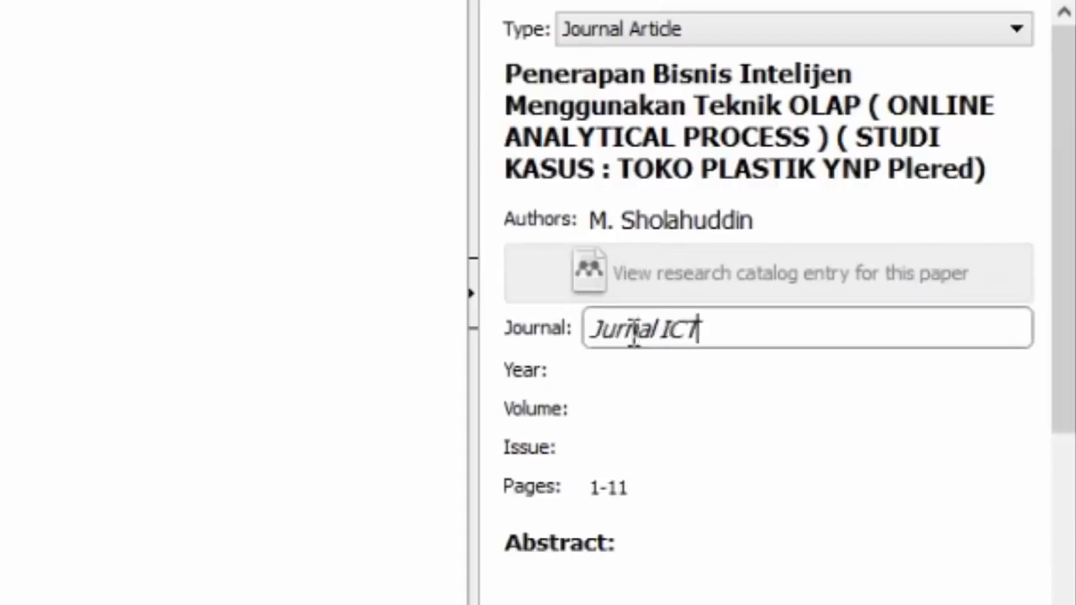
click(637, 369)
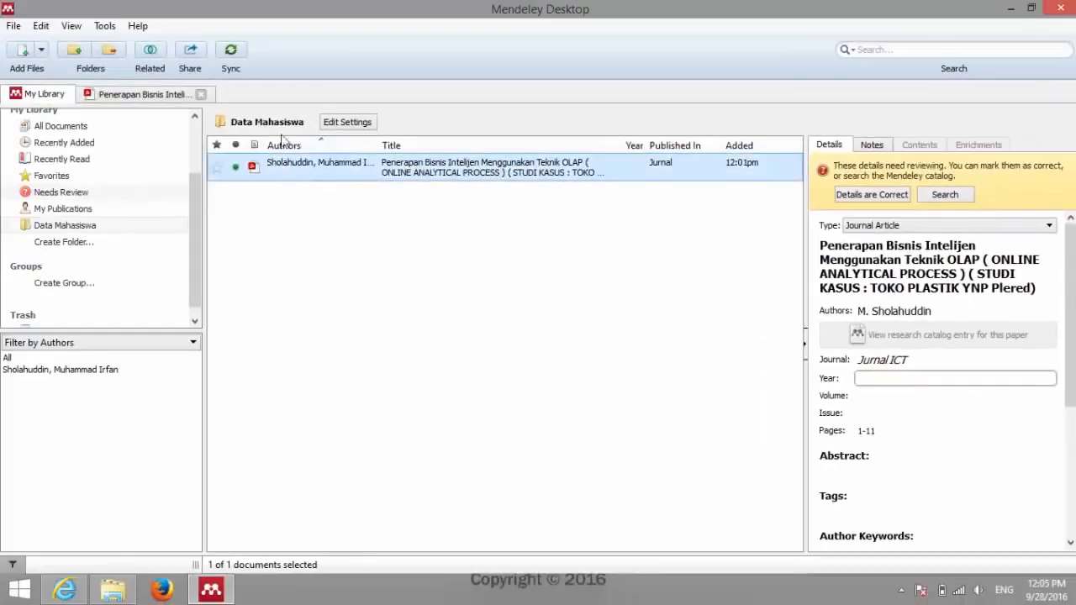
Step: Scroll through the paper's PDF pages to check its publication details, then go back to the library
click(118, 94)
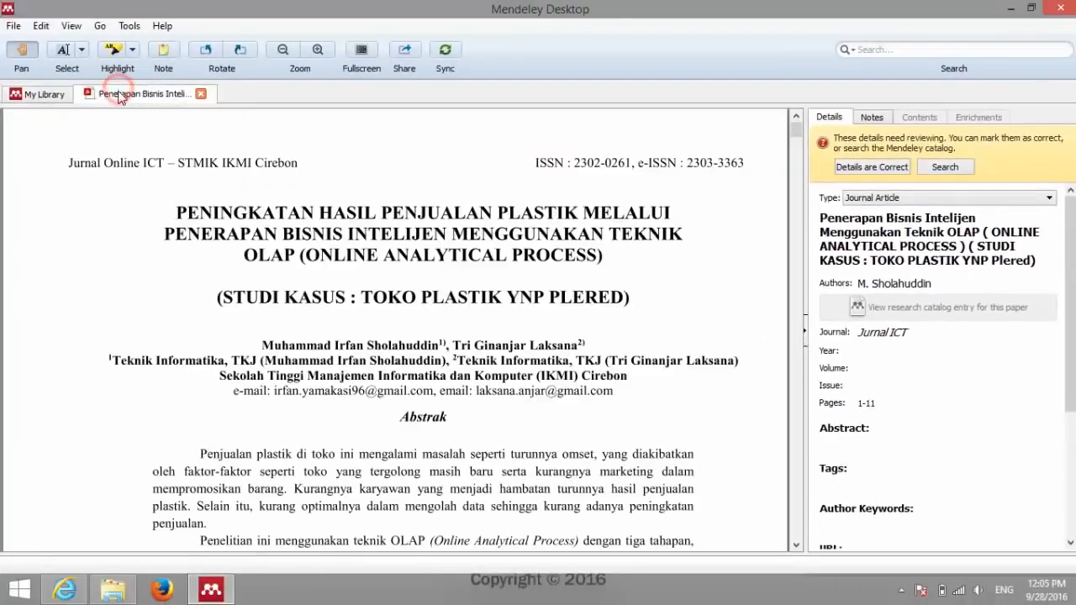
click(336, 412)
scroll(339, 408, down, 3)
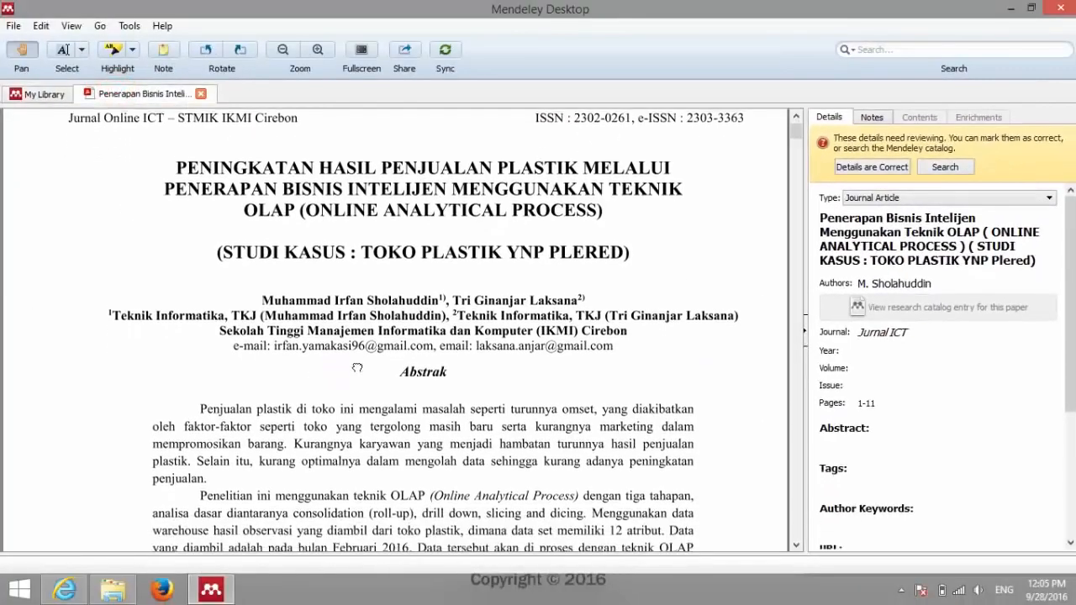
drag(430, 492, 447, 202)
drag(443, 520, 491, 236)
drag(478, 409, 504, 218)
drag(504, 371, 515, 340)
drag(574, 250, 614, 469)
drag(644, 250, 660, 496)
drag(663, 283, 685, 459)
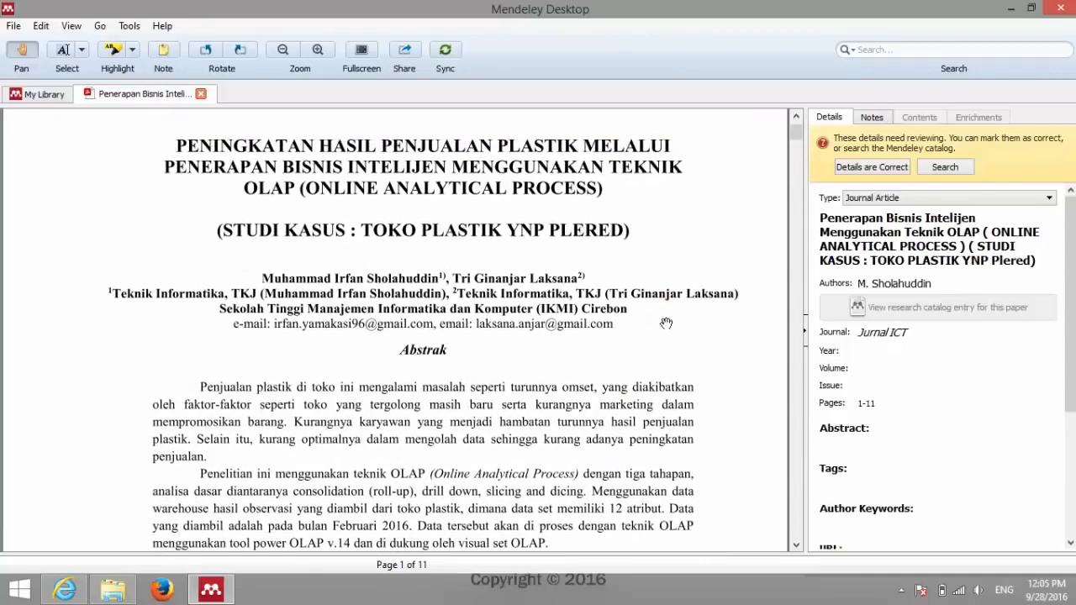
drag(665, 323, 661, 403)
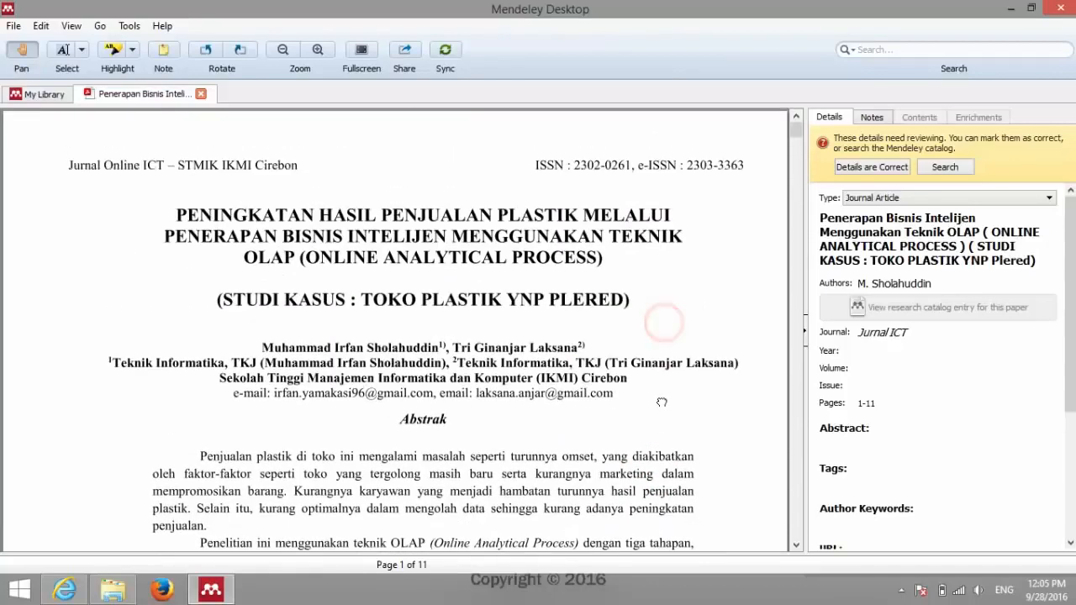
click(40, 96)
Step: Set the year to 2016 and the issue to Bisnis Intelijen
click(899, 352)
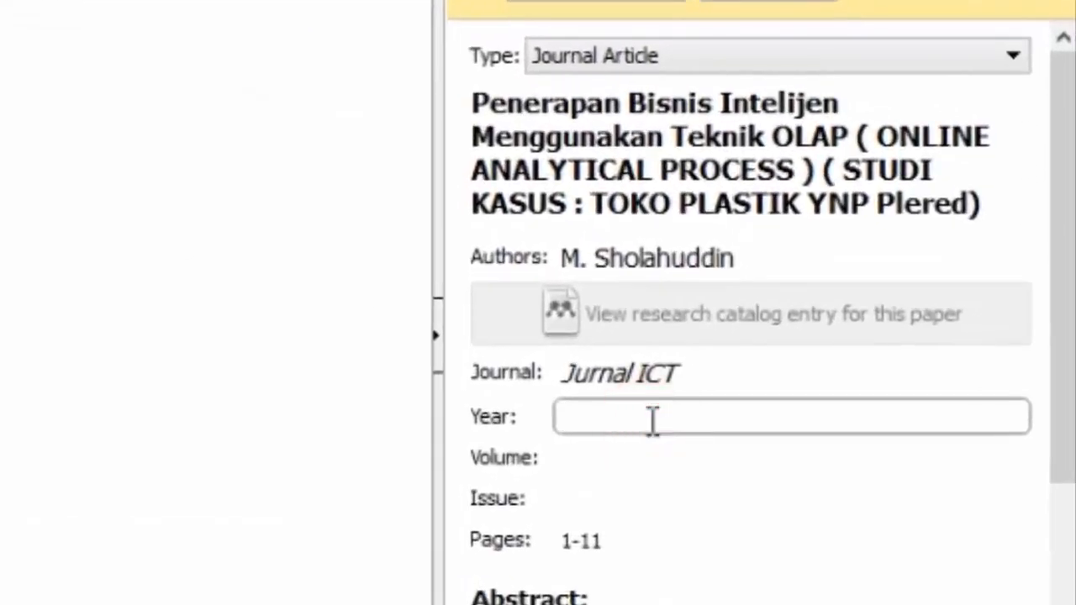
text(2016)
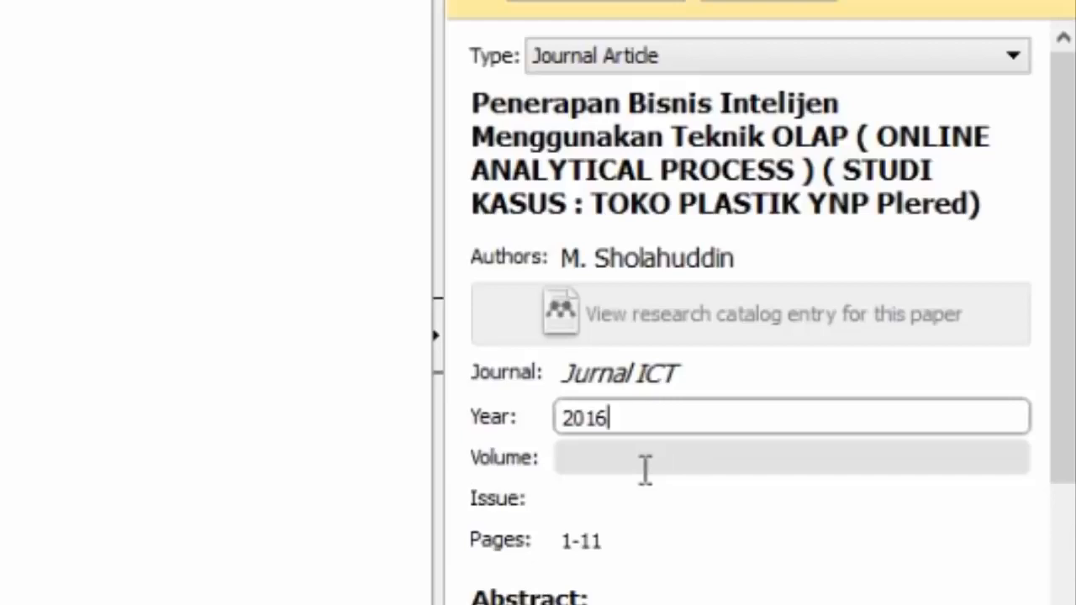
click(646, 469)
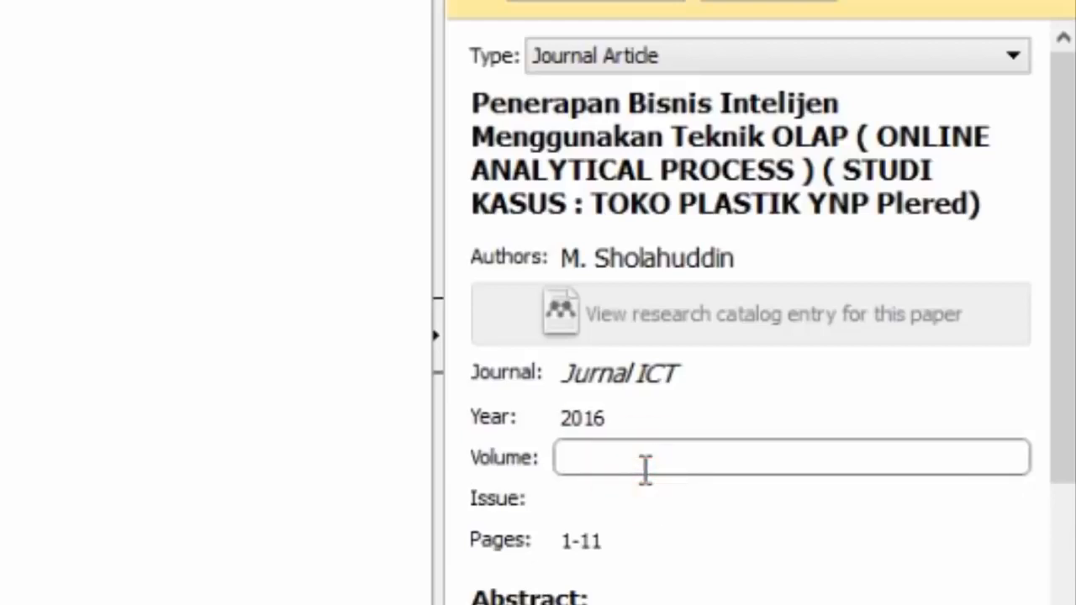
click(620, 502)
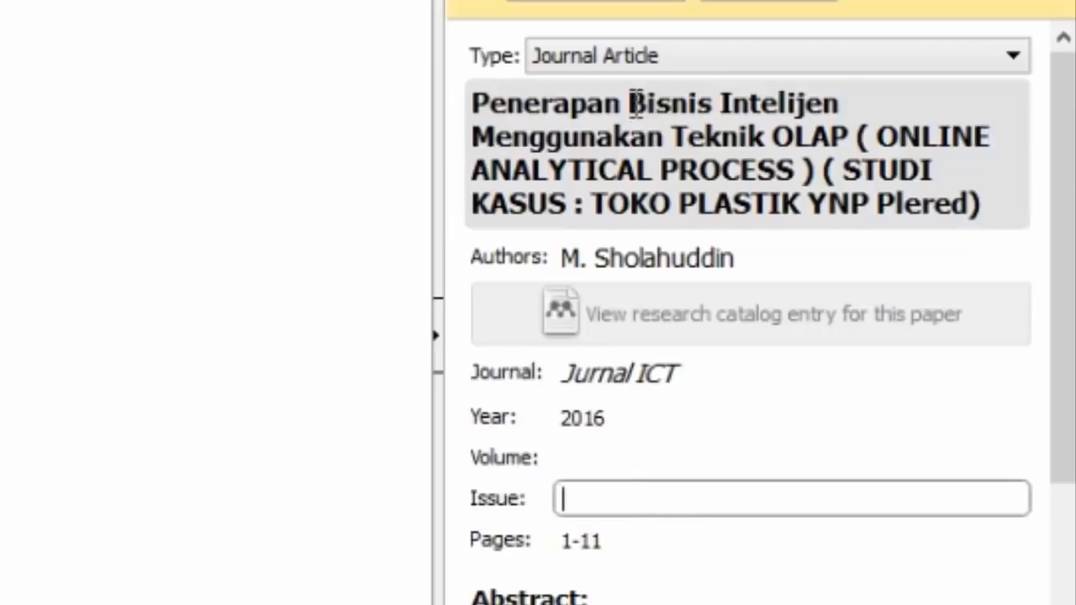
drag(631, 104, 850, 104)
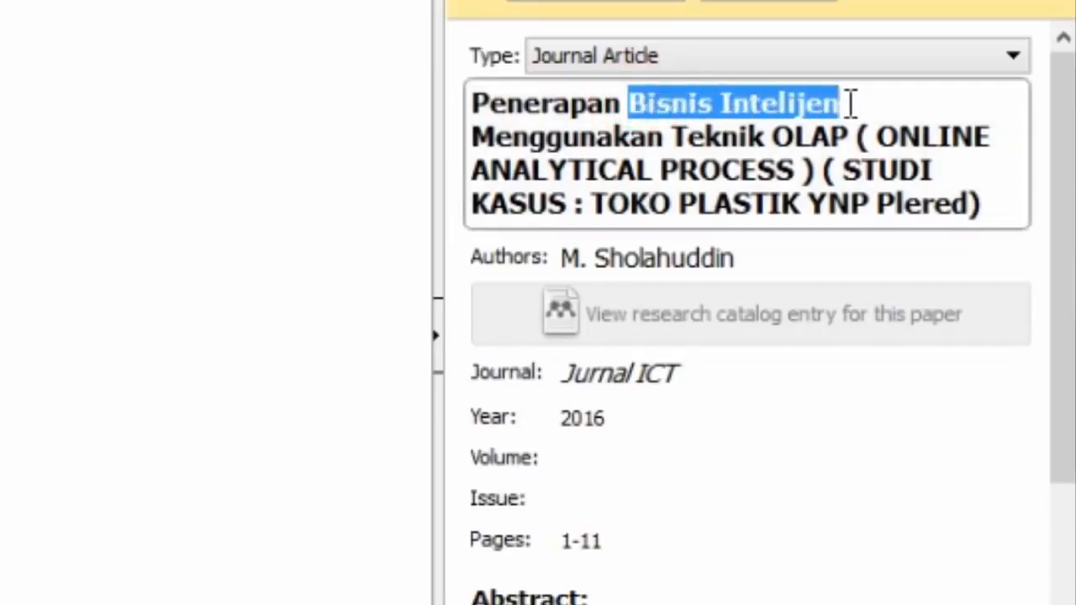
click(643, 500)
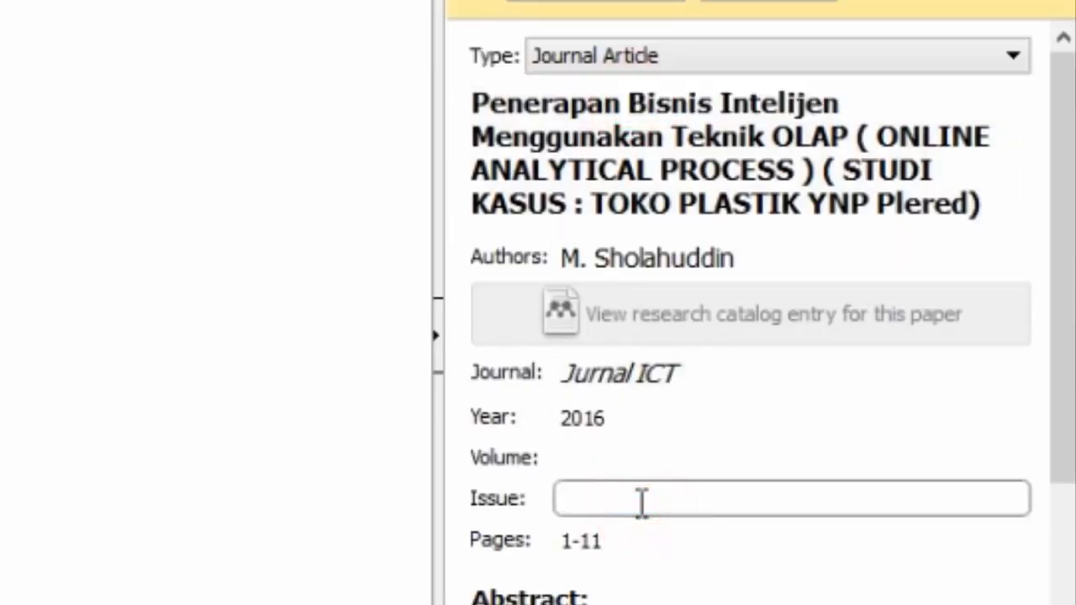
text(Bisnis)
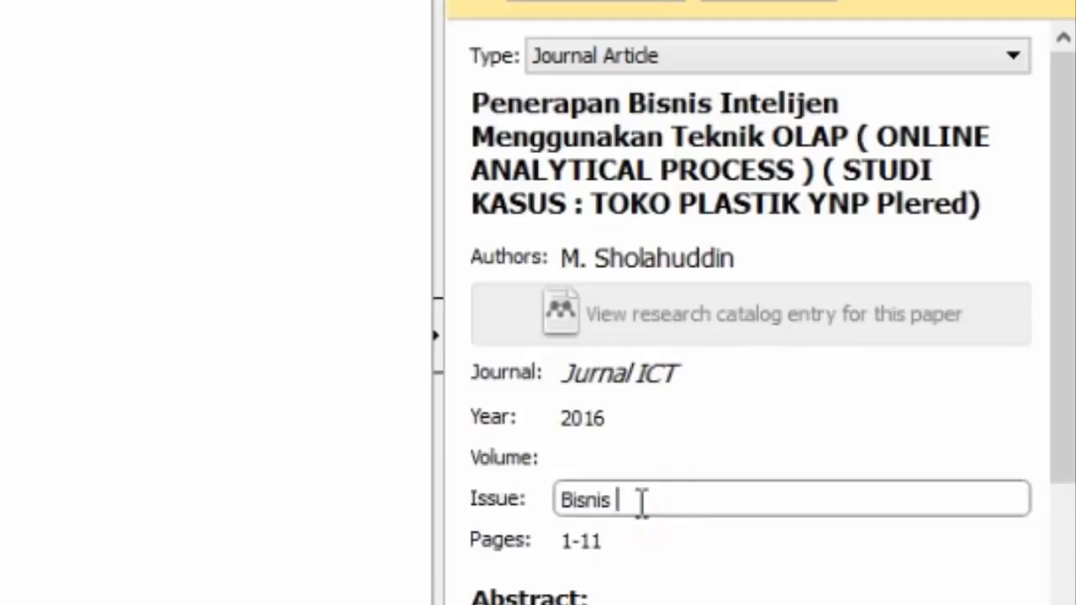
text( Intelijen)
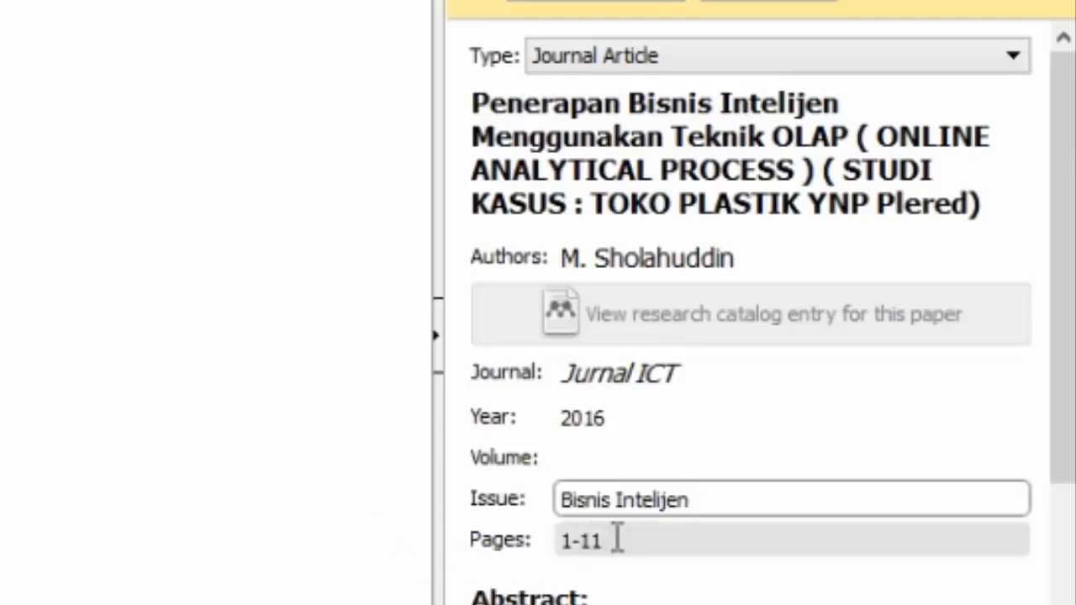
scroll(522, 462, down, 5)
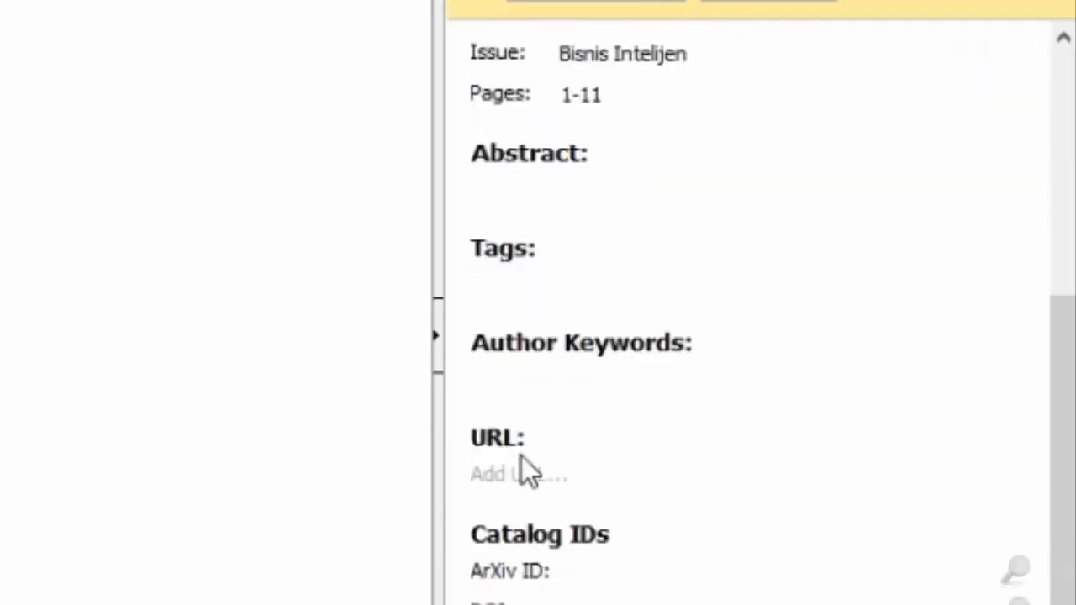
scroll(584, 551, up, 5)
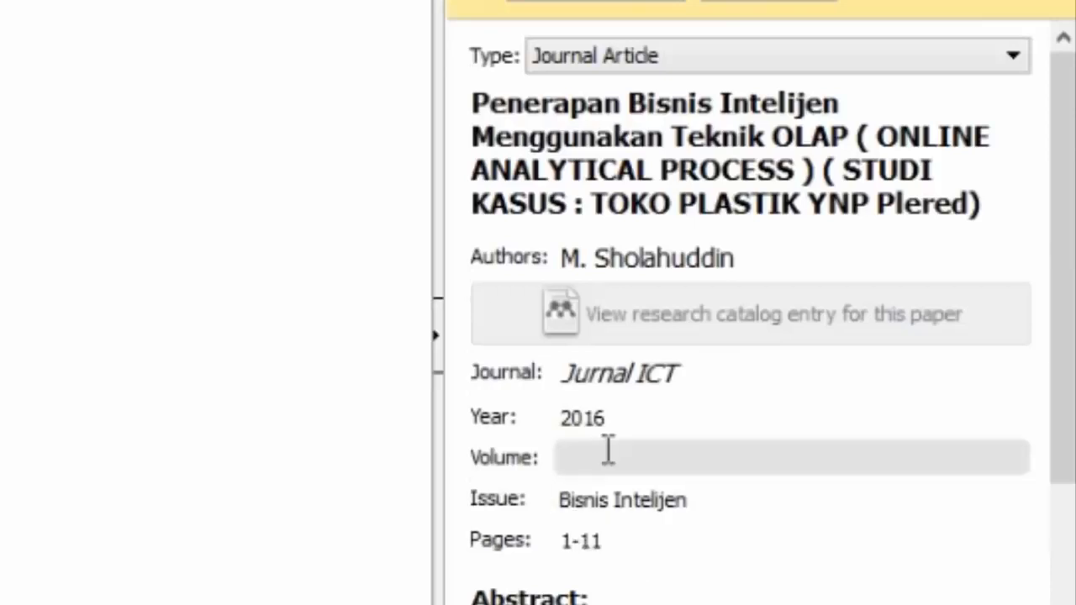
scroll(607, 448, down, 6)
scroll(619, 365, up, 5)
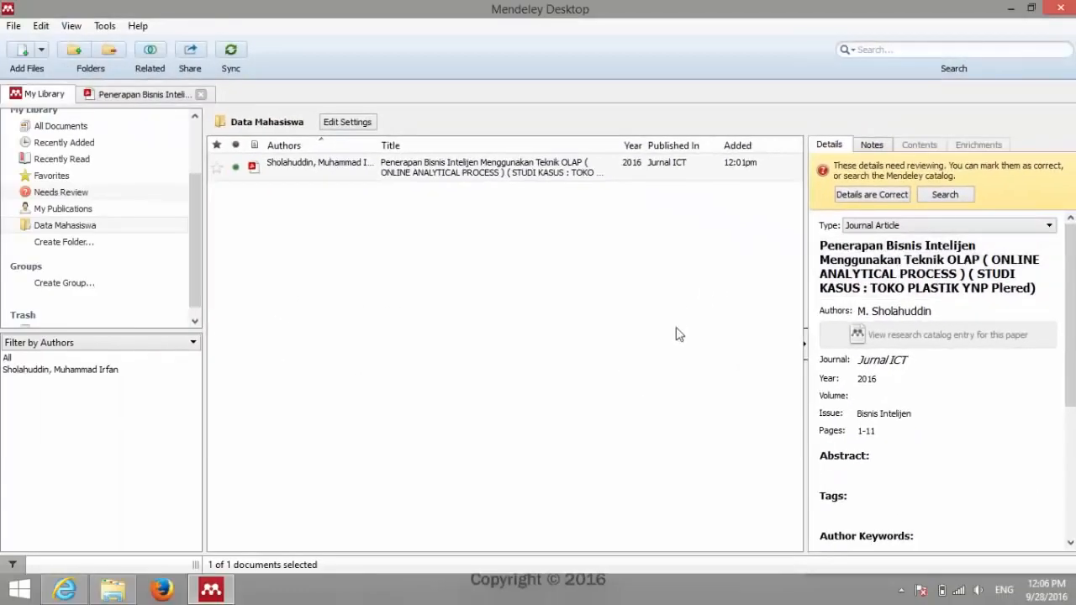
click(677, 335)
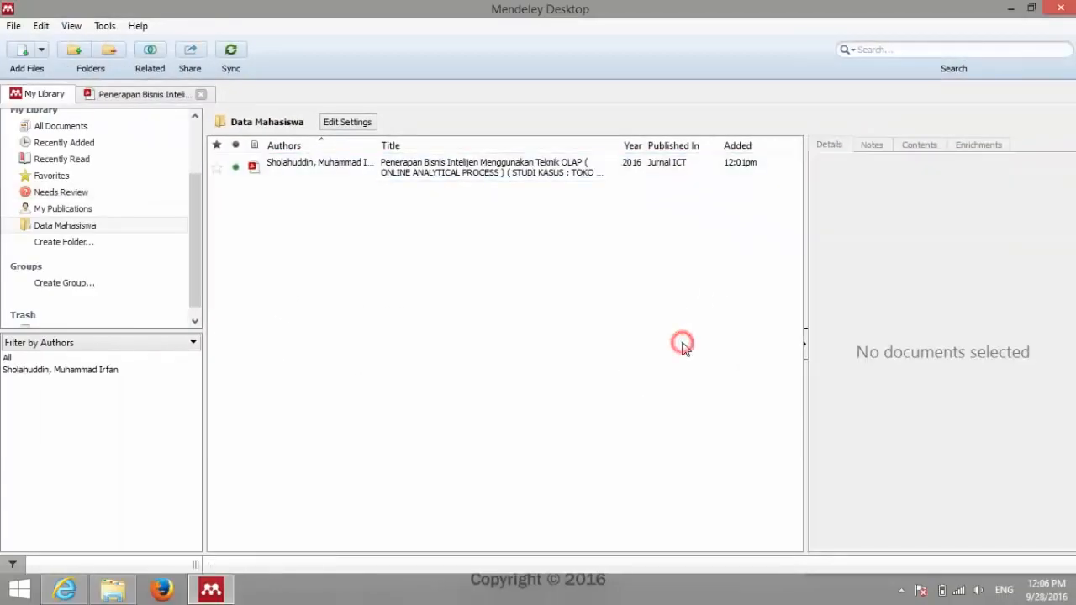
Step: Minimize File Explorer, Mendeley and the browser, then launch Word 2016 from its desktop shortcut
click(107, 595)
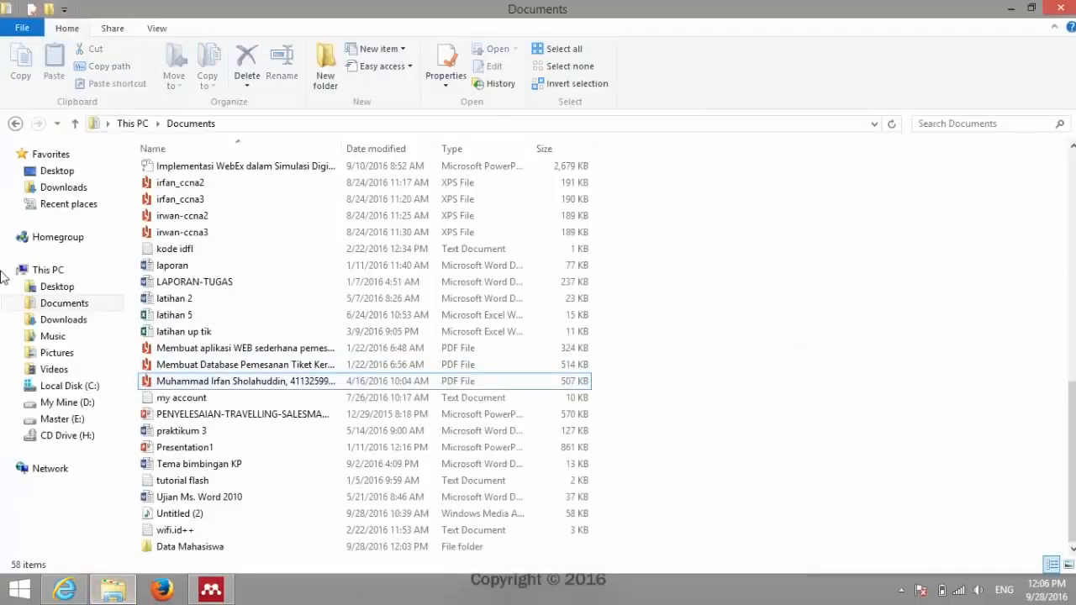
click(1010, 9)
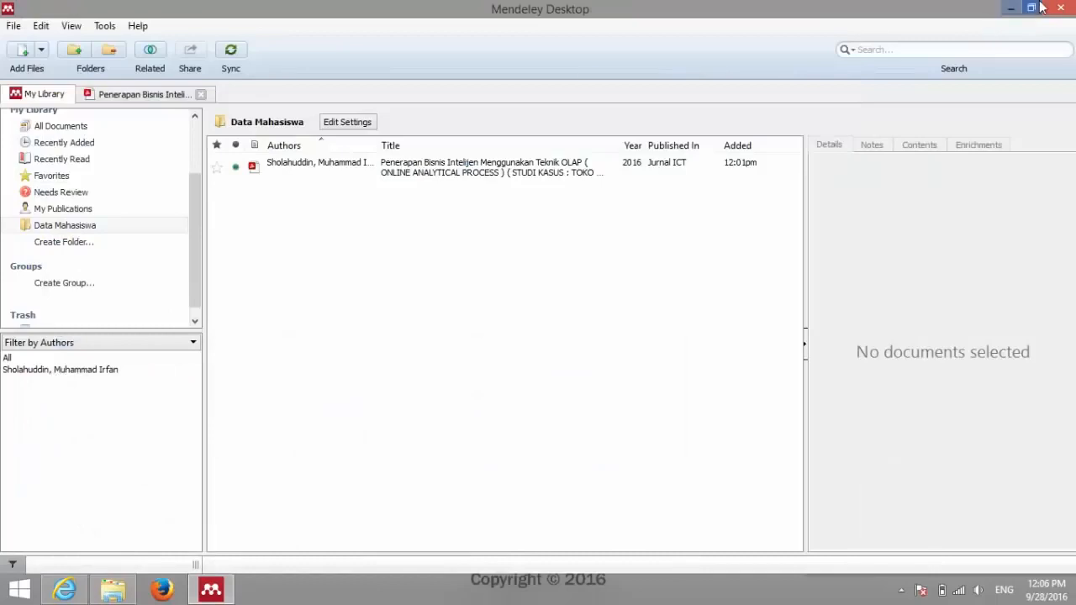
click(1009, 10)
click(1008, 12)
click(389, 328)
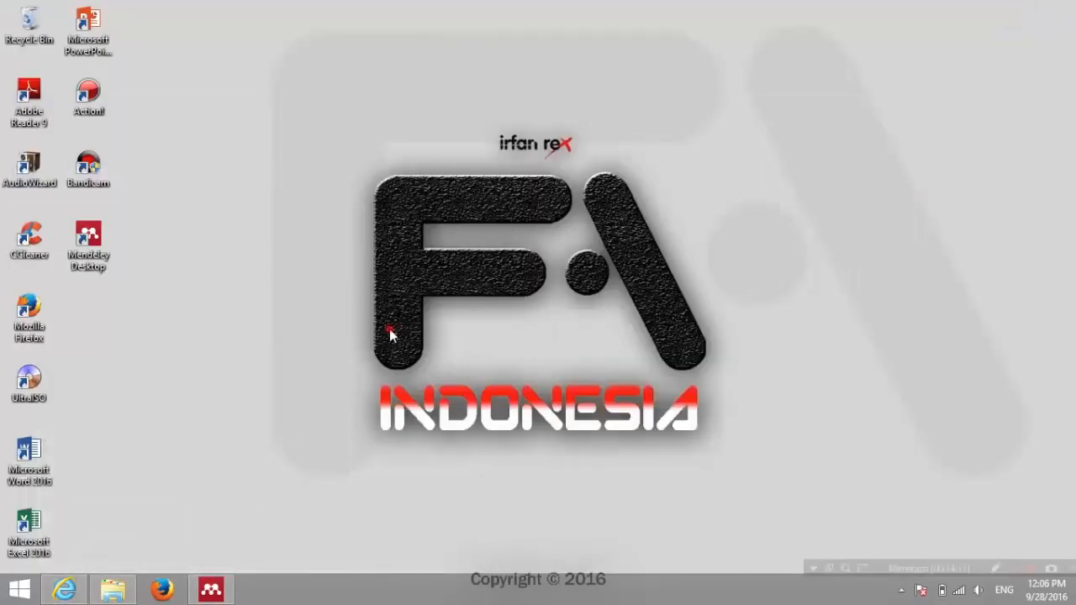
click(37, 465)
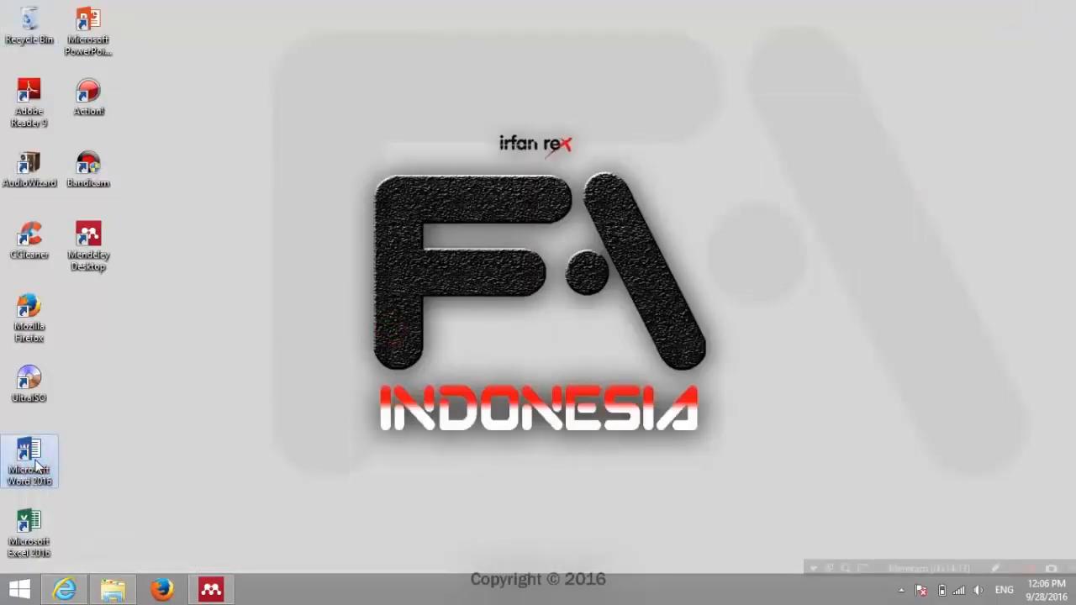
double_click(37, 465)
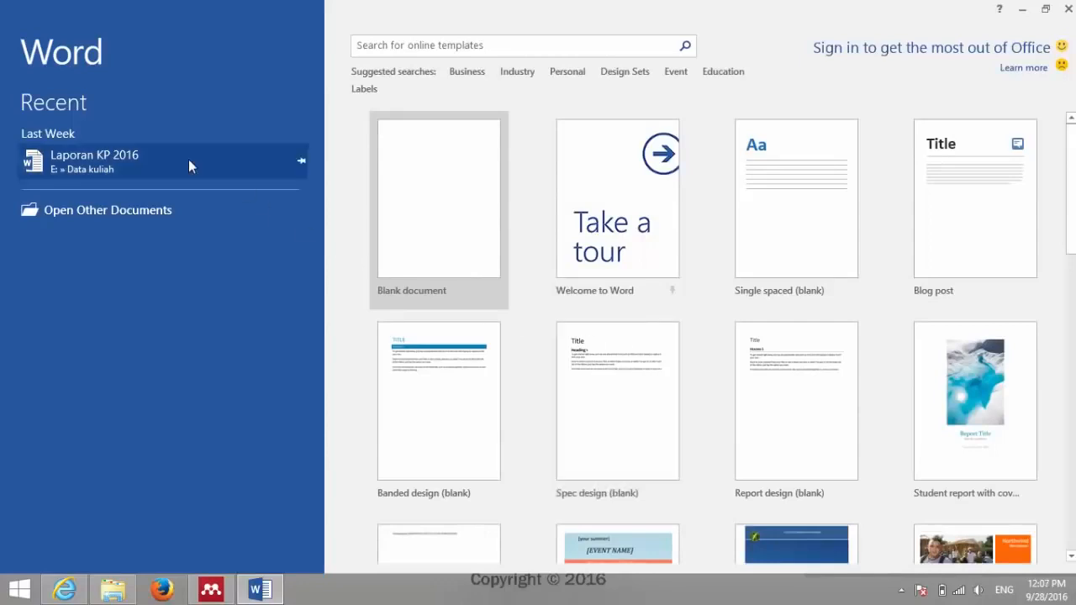
Step: Start a blank Word document, then bring Mendeley back to the Data Mahasiswa folder's OLAP paper
click(436, 210)
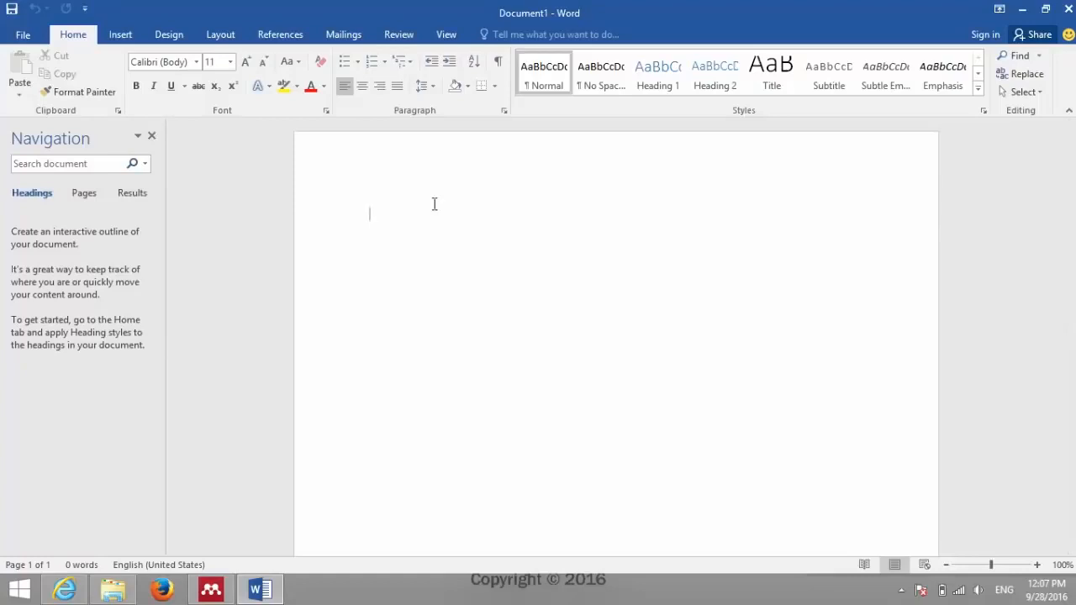
click(442, 208)
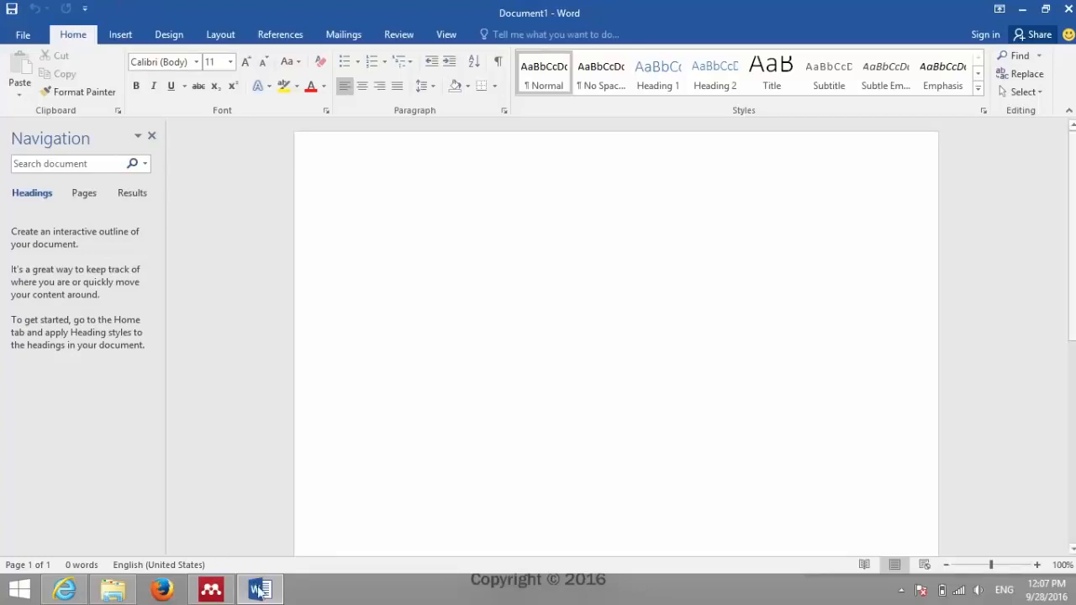
click(211, 589)
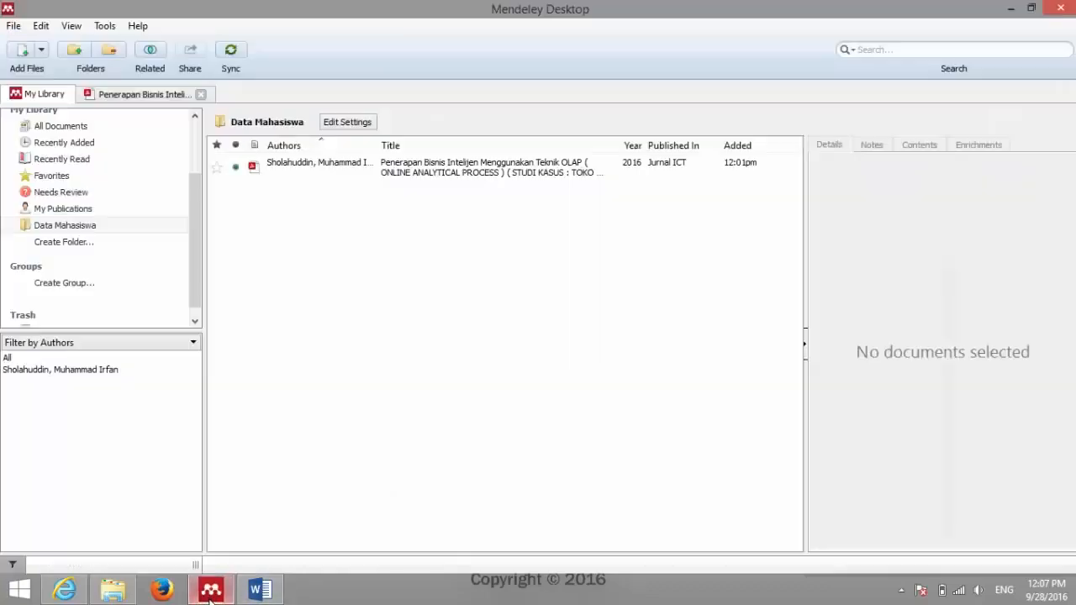
Step: Open the OLAP paper's PDF in Mendeley and scroll to page 3
click(151, 97)
scroll(300, 309, down, 15)
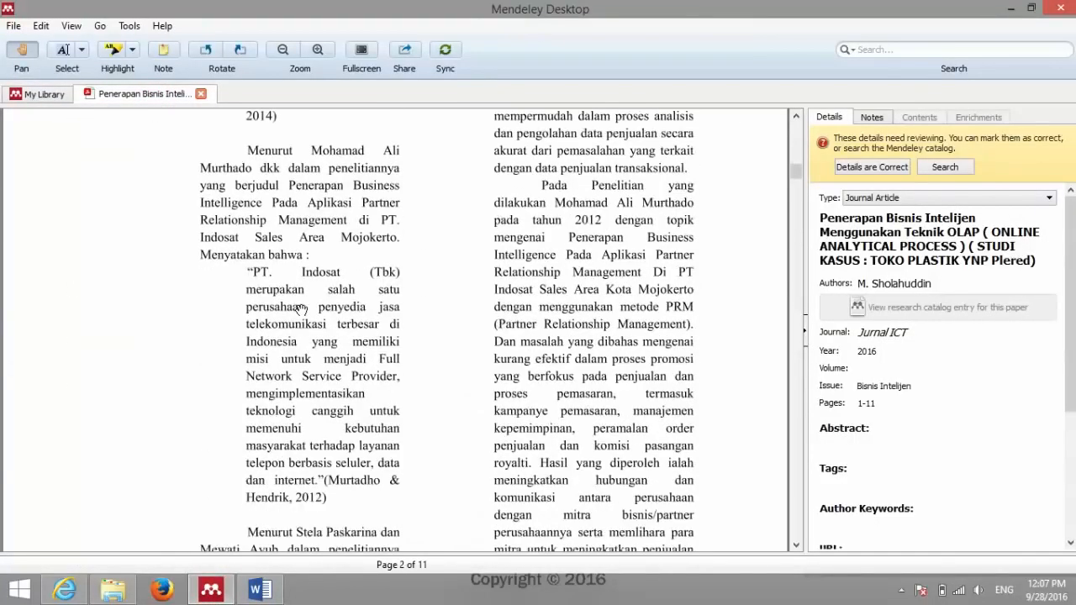
scroll(301, 309, up, 10)
scroll(276, 269, down, 15)
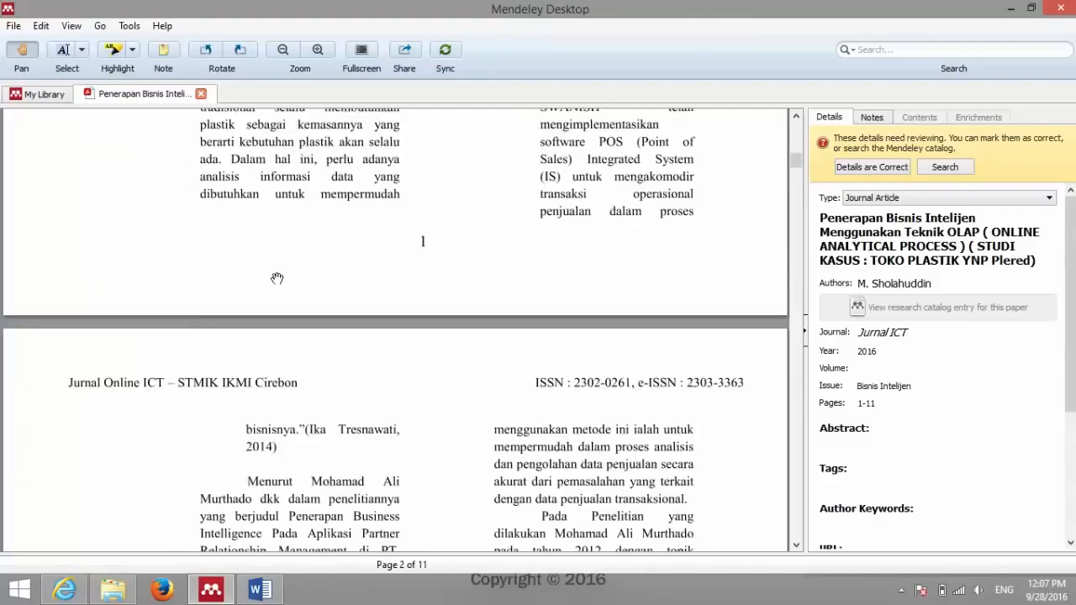
scroll(276, 277, down, 10)
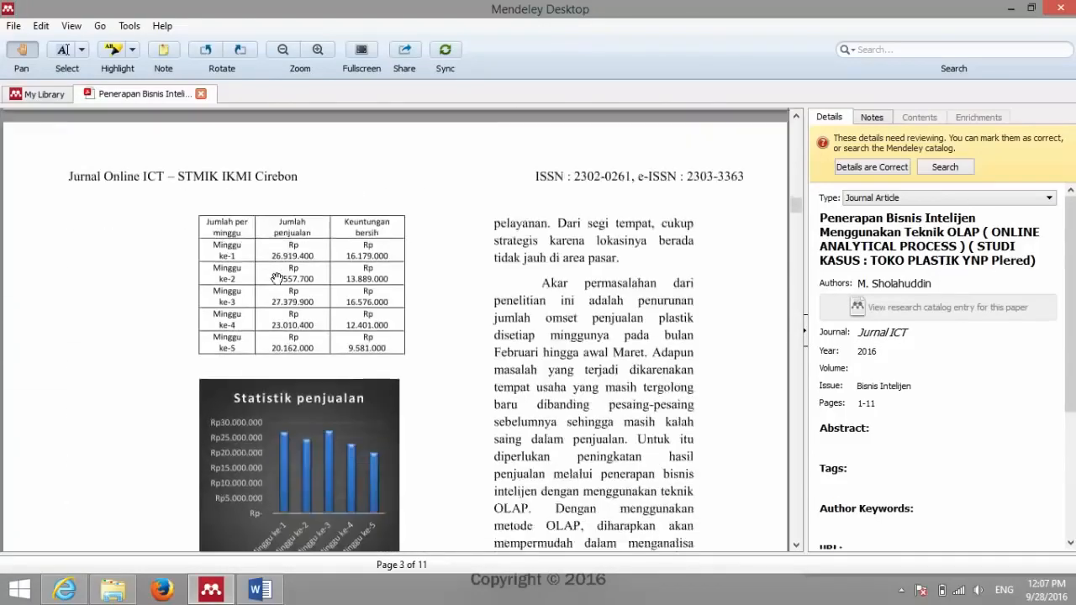
scroll(276, 278, down, 1)
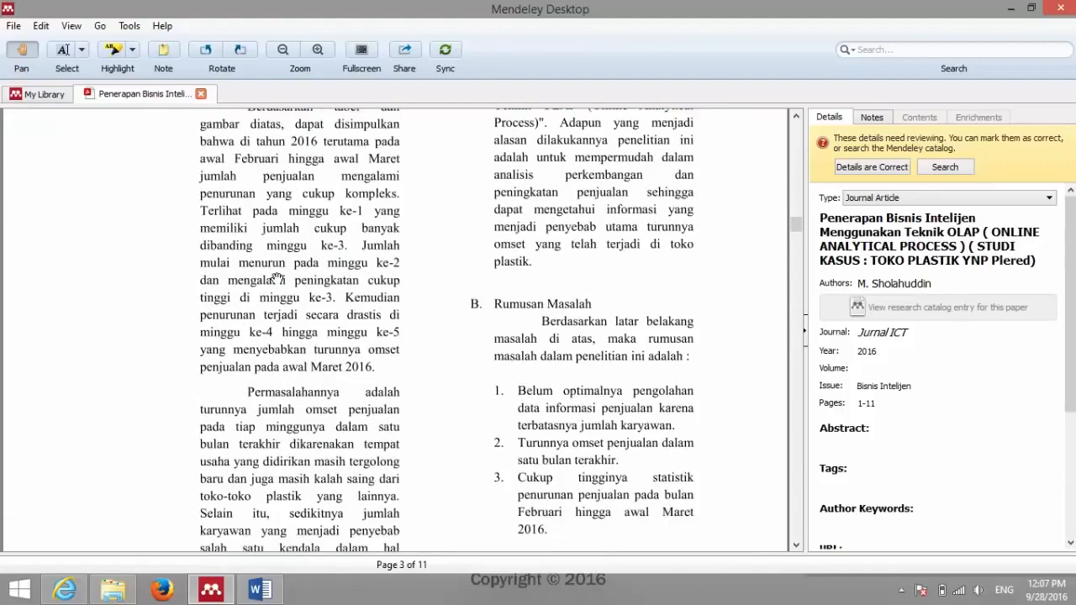
scroll(277, 278, up, 1)
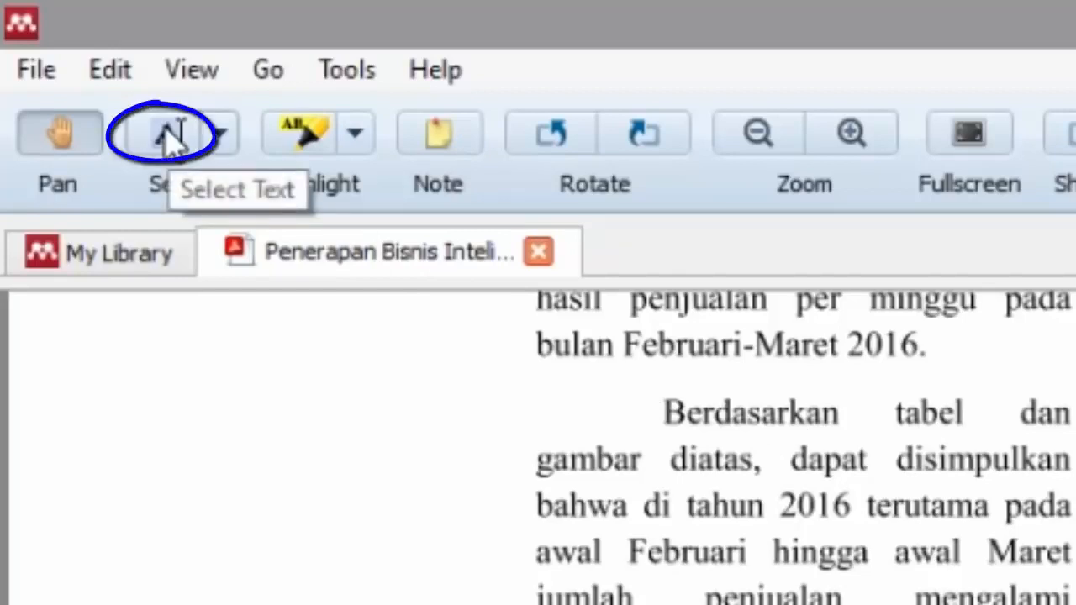
Step: Copy the page 3 passage from 'Berdasarkan tabel' through 'minggu ke-3'
click(168, 138)
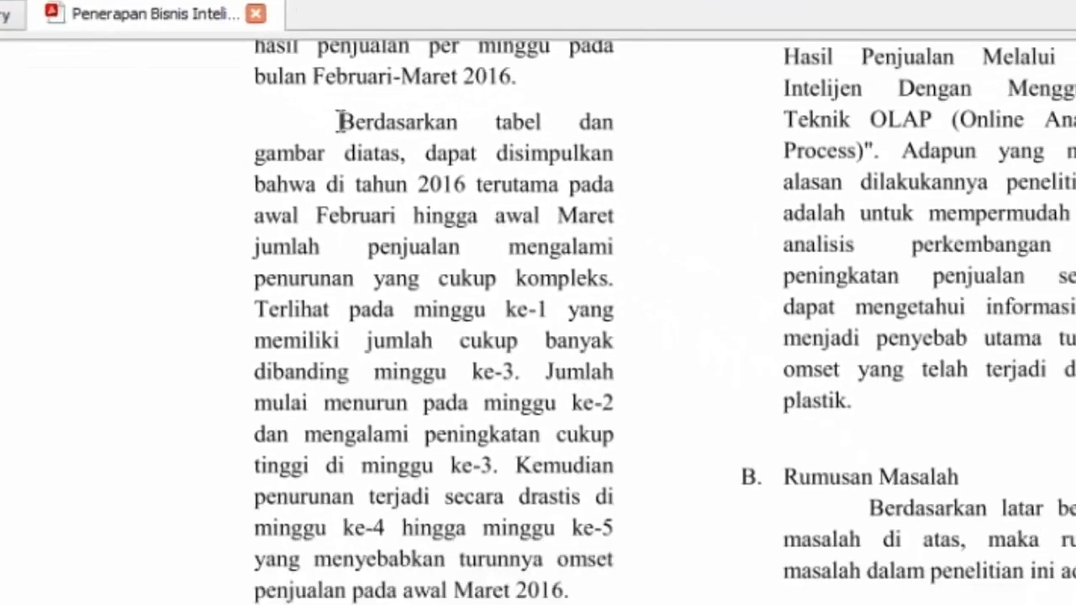
mouse_move(345, 122)
mouse_down()
mouse_move(447, 175)
mouse_move(499, 248)
mouse_move(527, 315)
mouse_move(523, 371)
mouse_up()
key(ctrl+c)
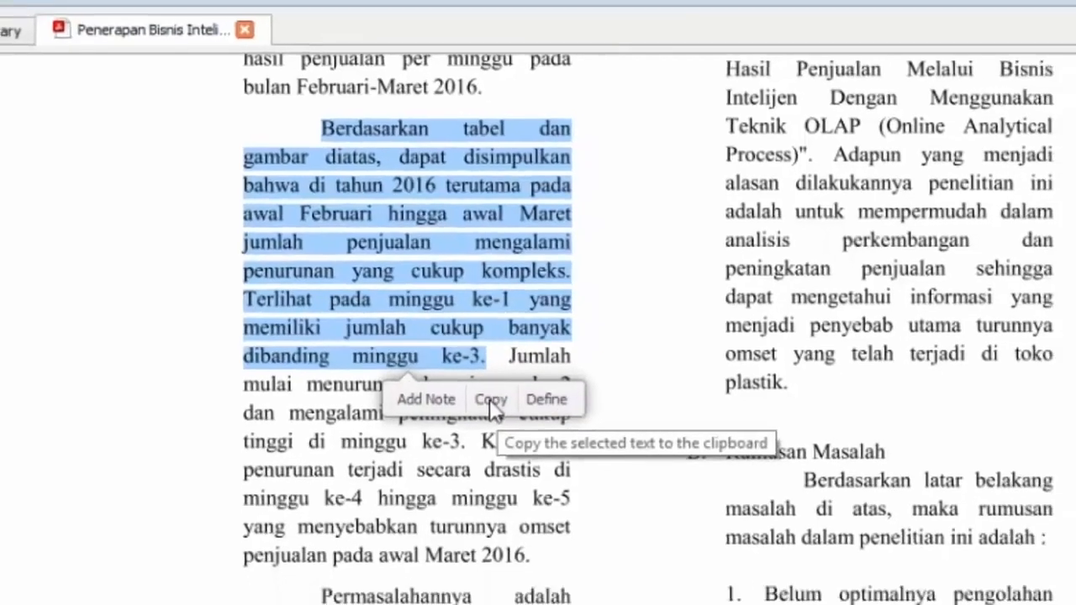
click(525, 419)
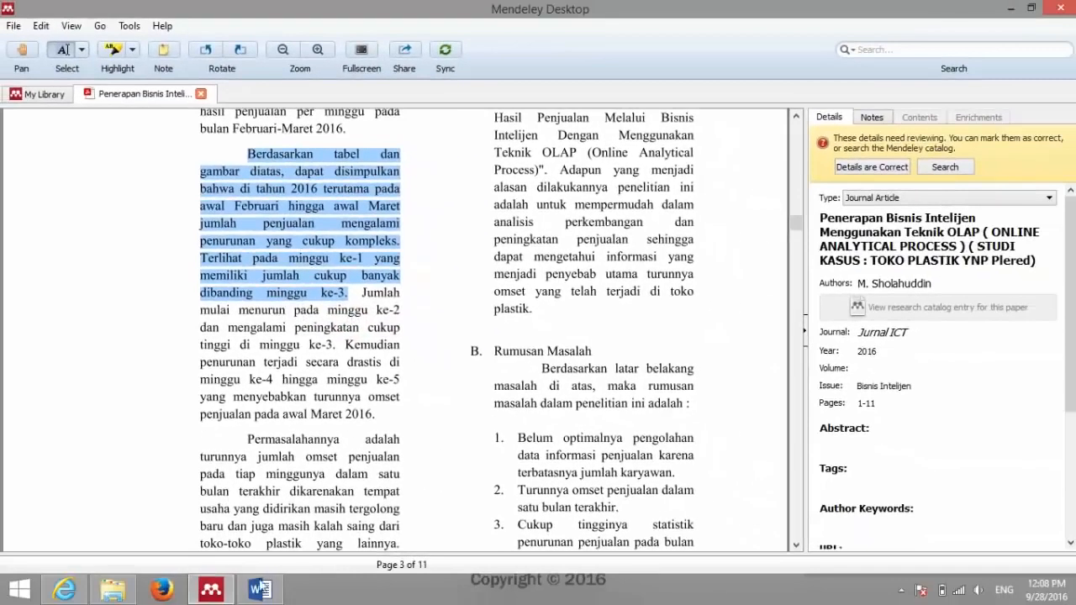
click(259, 588)
click(403, 209)
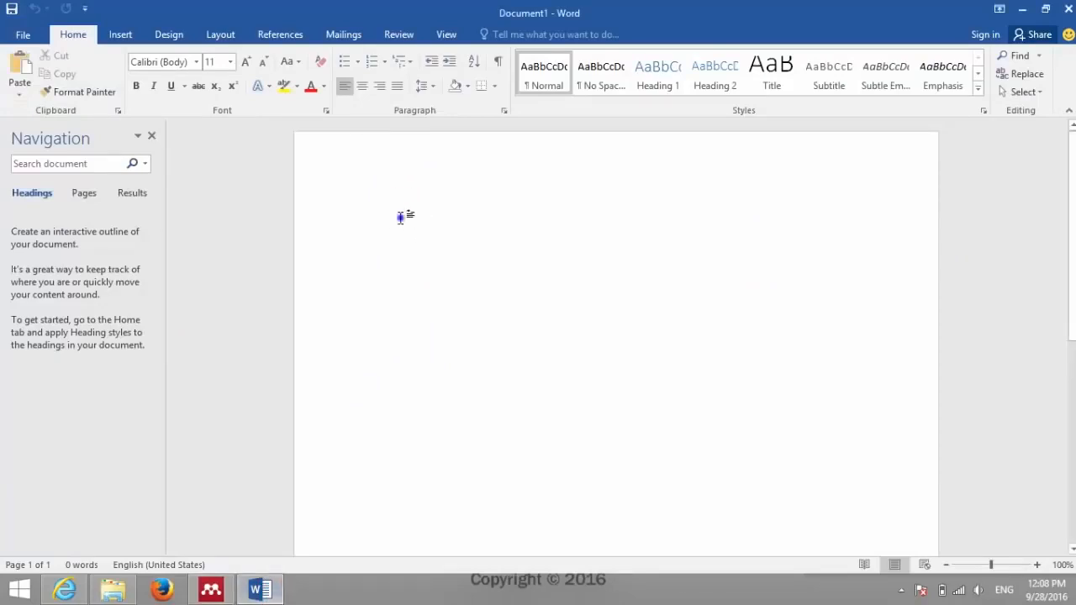
right_click(401, 216)
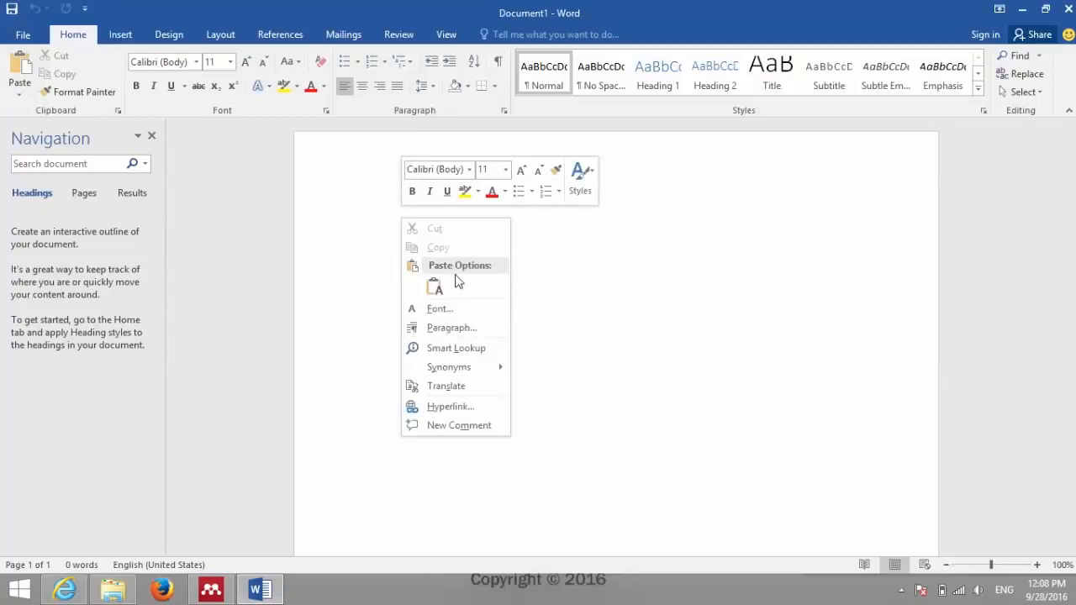
click(435, 287)
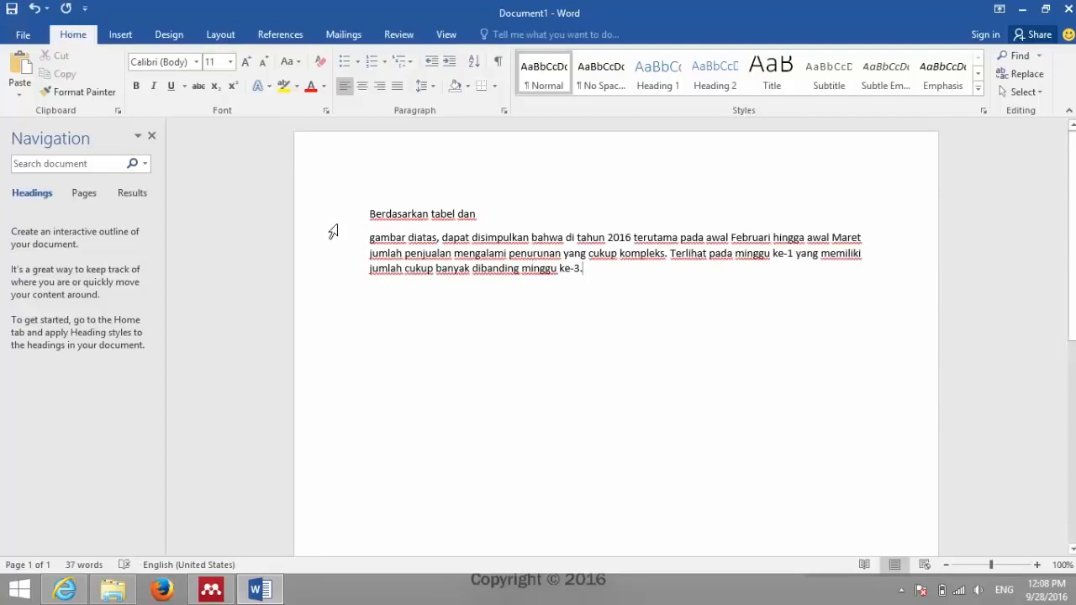
drag(338, 216, 338, 276)
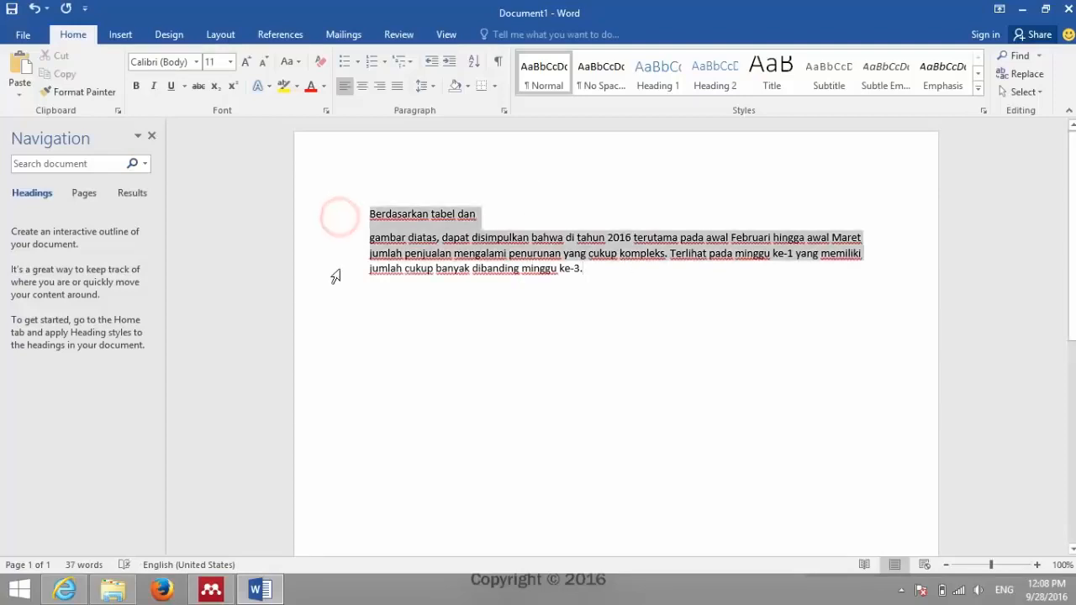
click(614, 278)
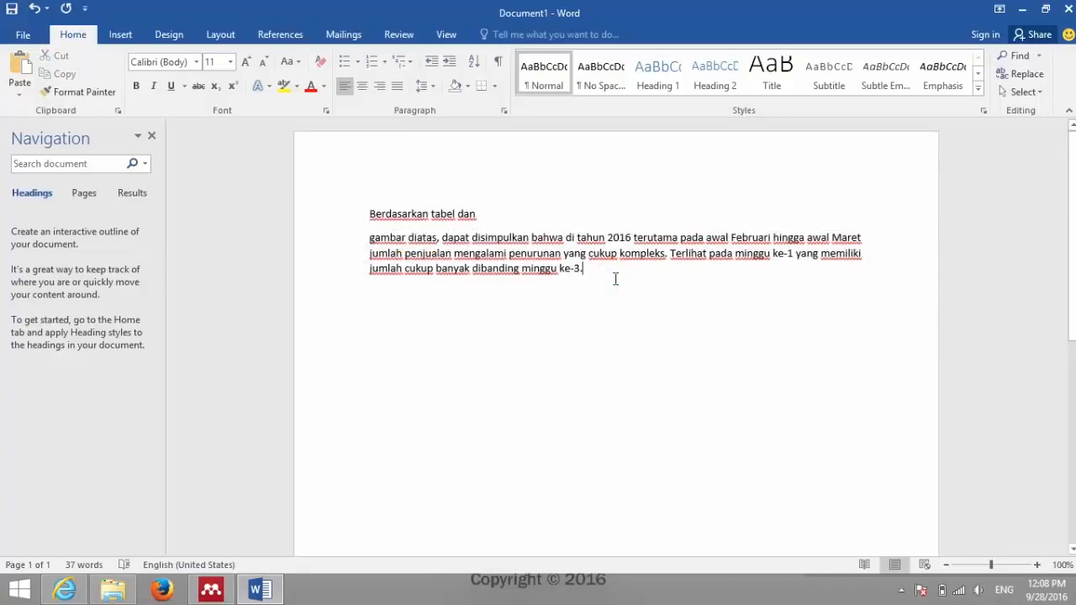
drag(326, 217, 340, 290)
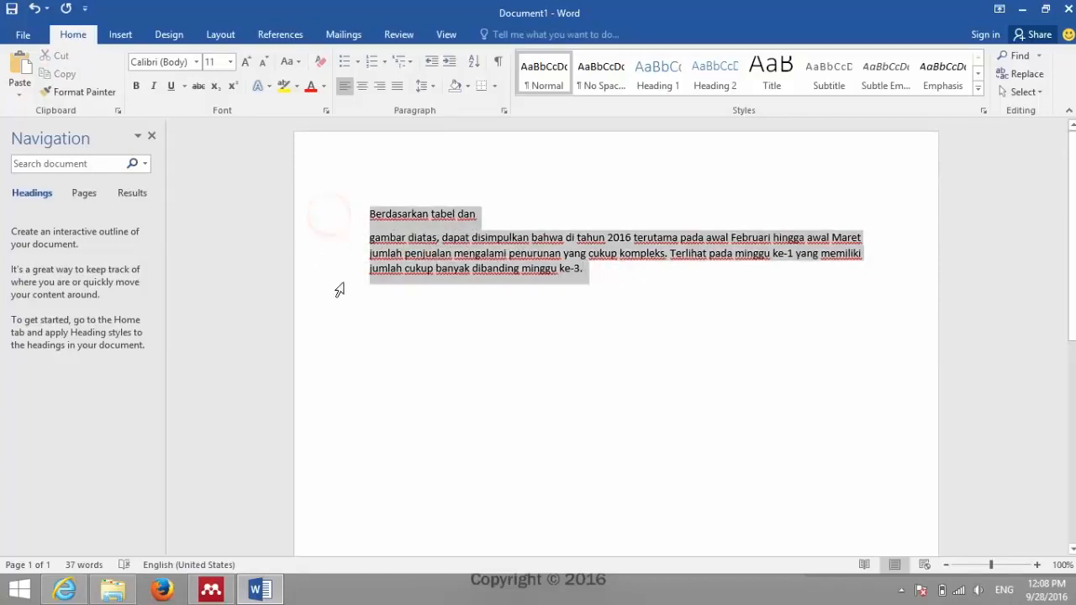
click(619, 260)
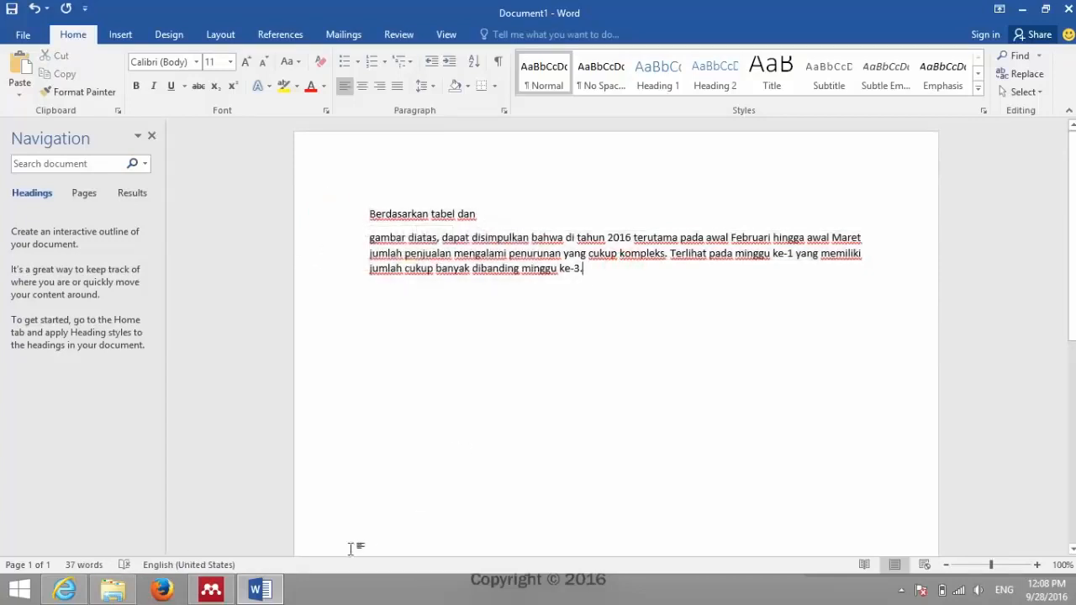
click(227, 587)
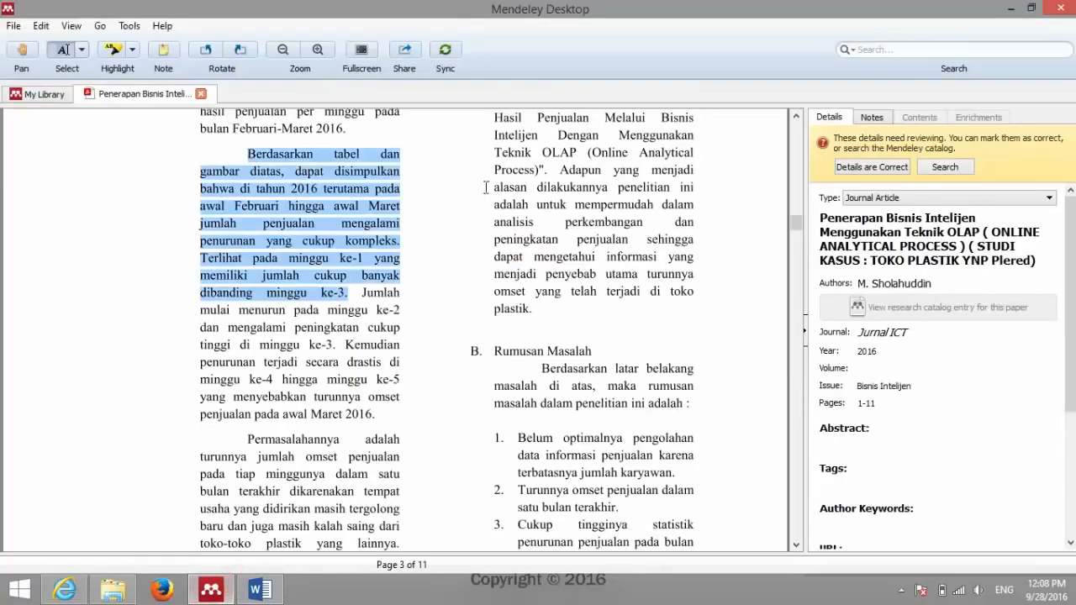
click(260, 589)
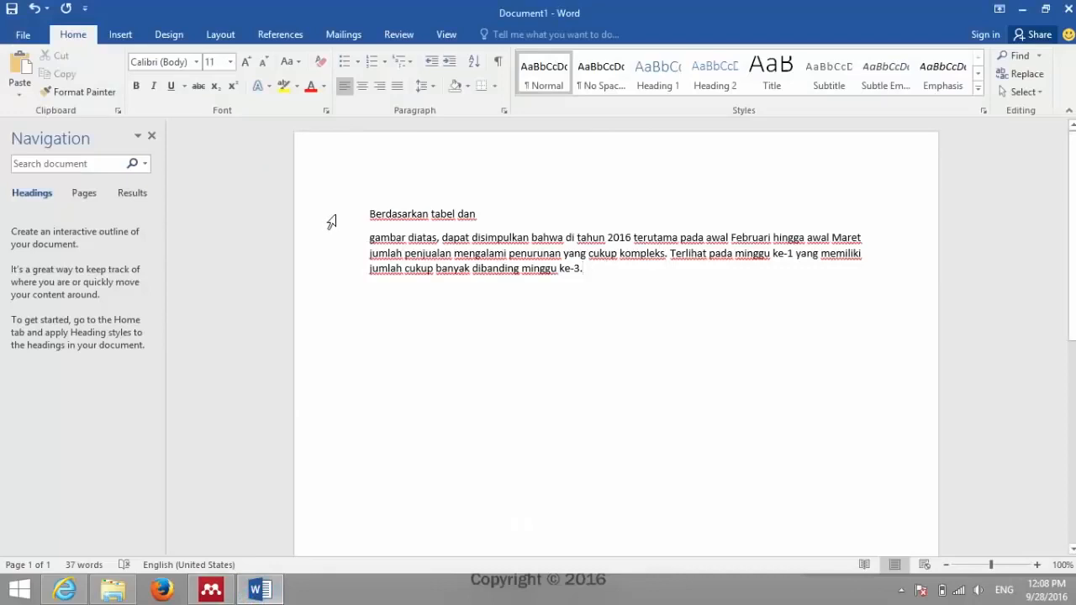
click(626, 277)
click(277, 588)
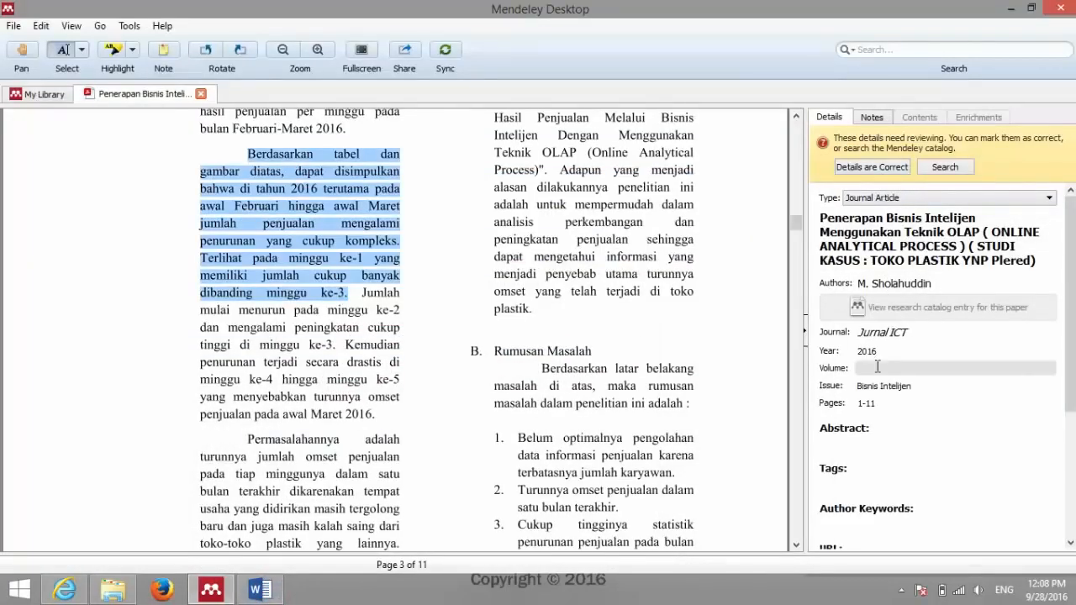
click(631, 287)
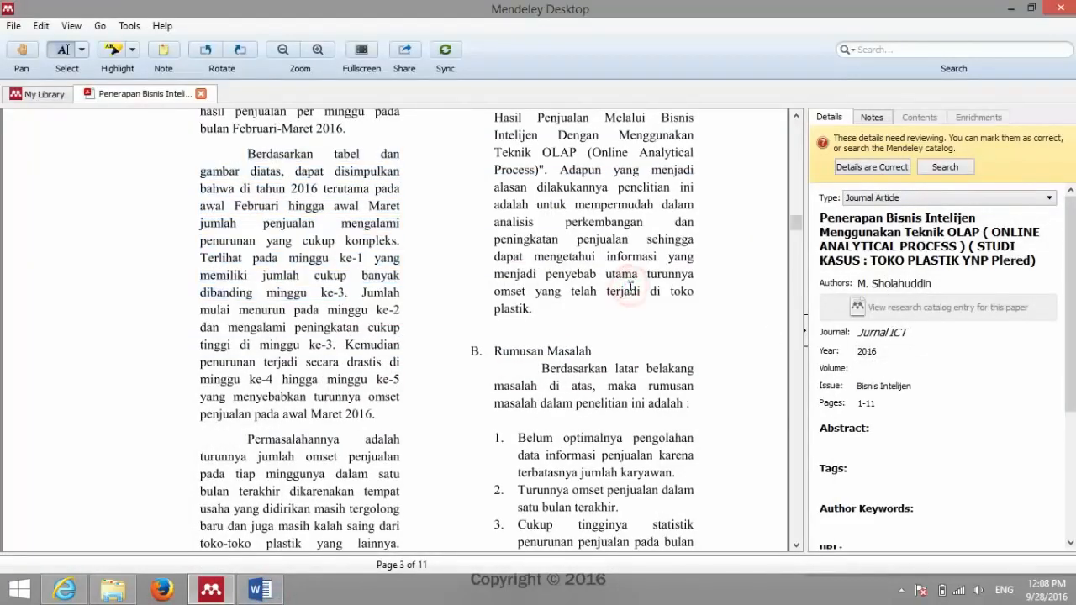
click(270, 588)
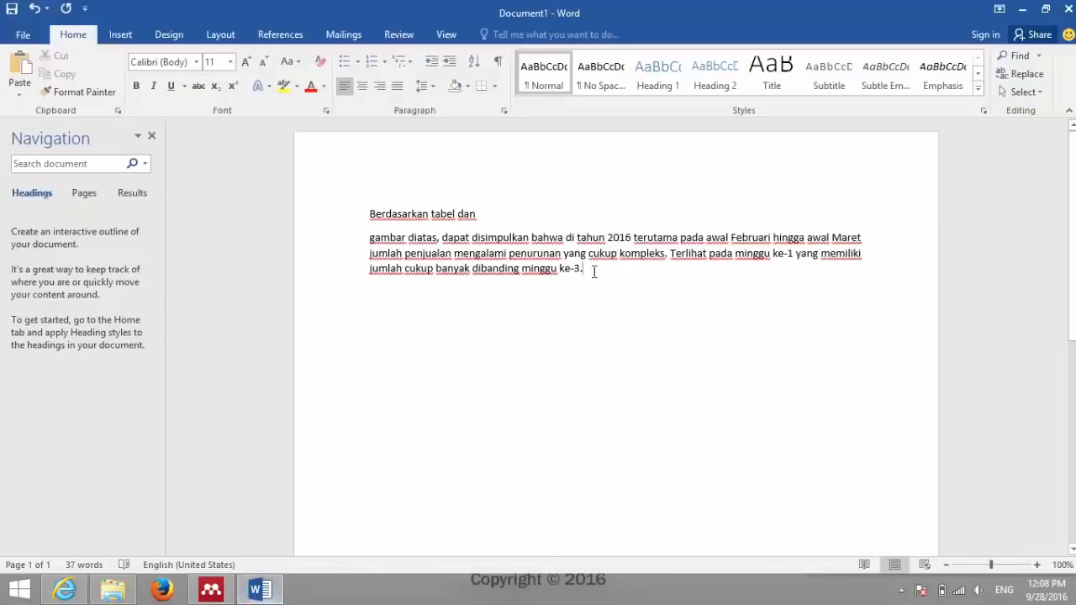
click(604, 272)
drag(338, 213, 342, 272)
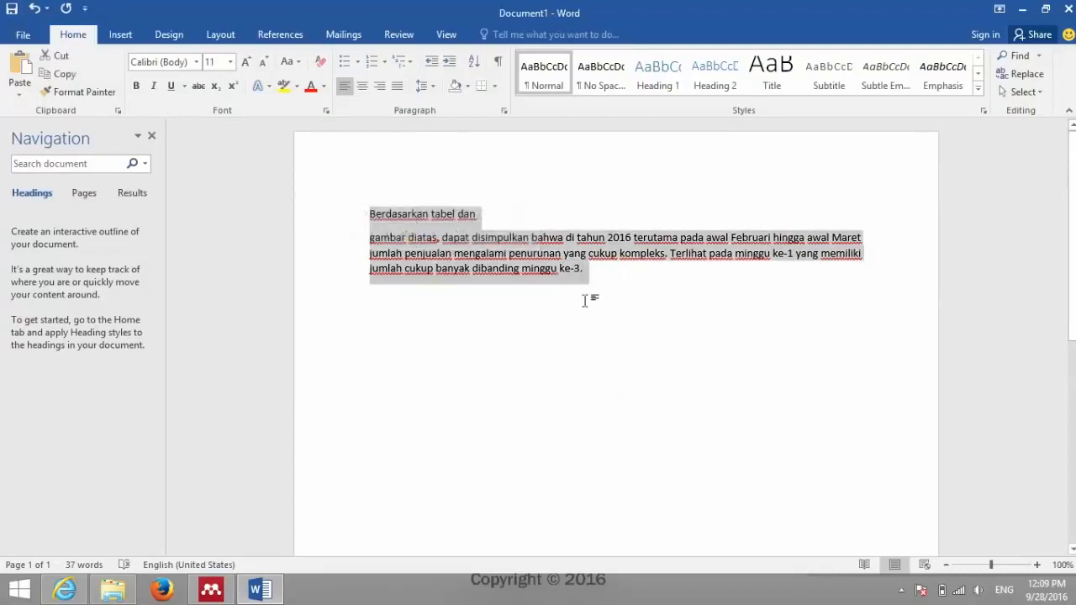
click(606, 275)
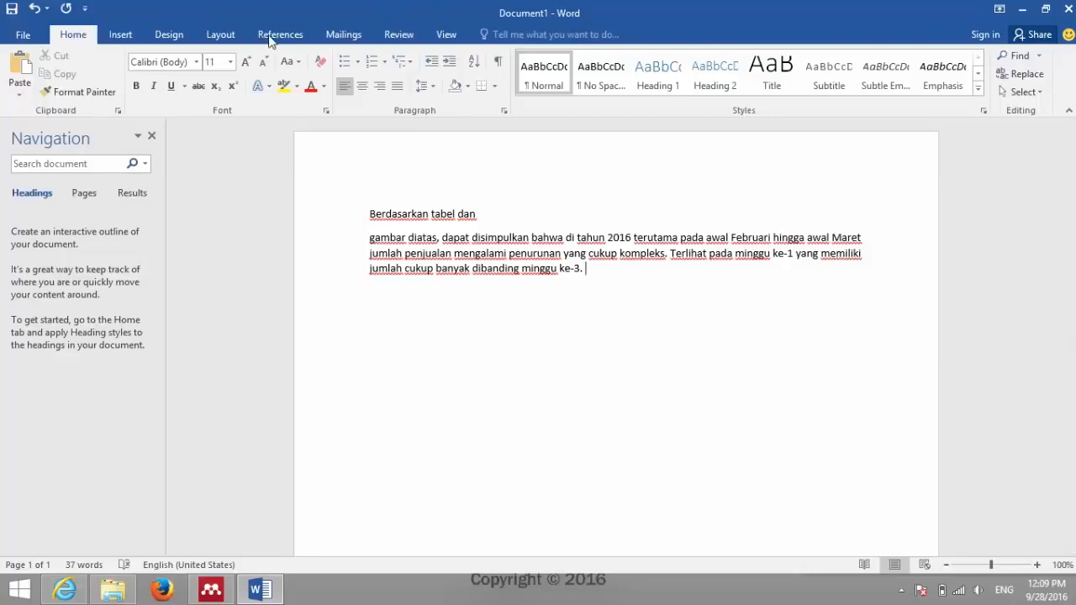
Step: Show Word's References tab with its citation and bibliography tools
click(215, 38)
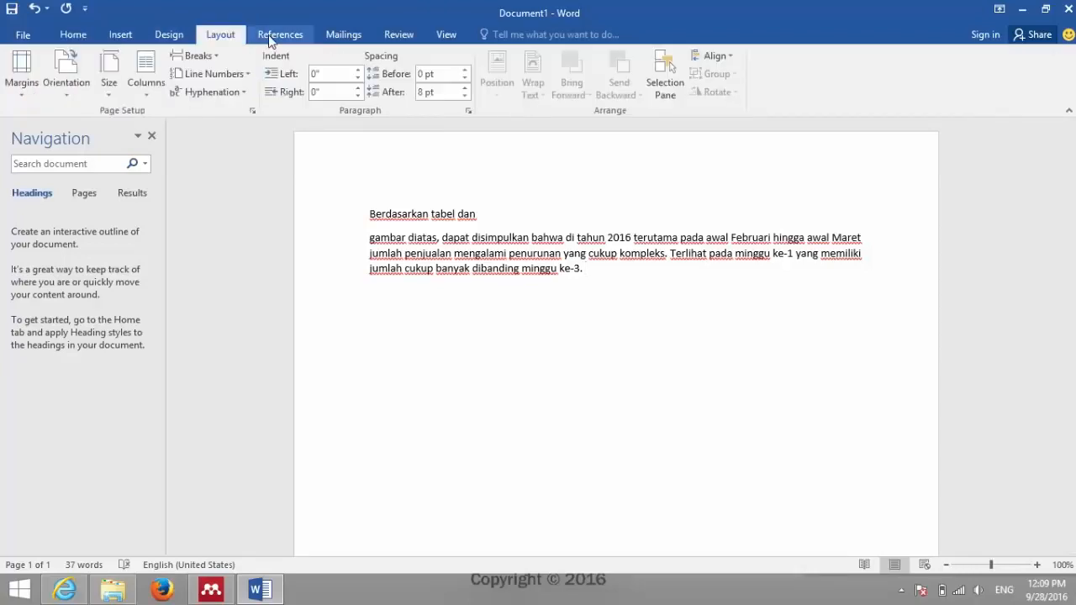
click(269, 38)
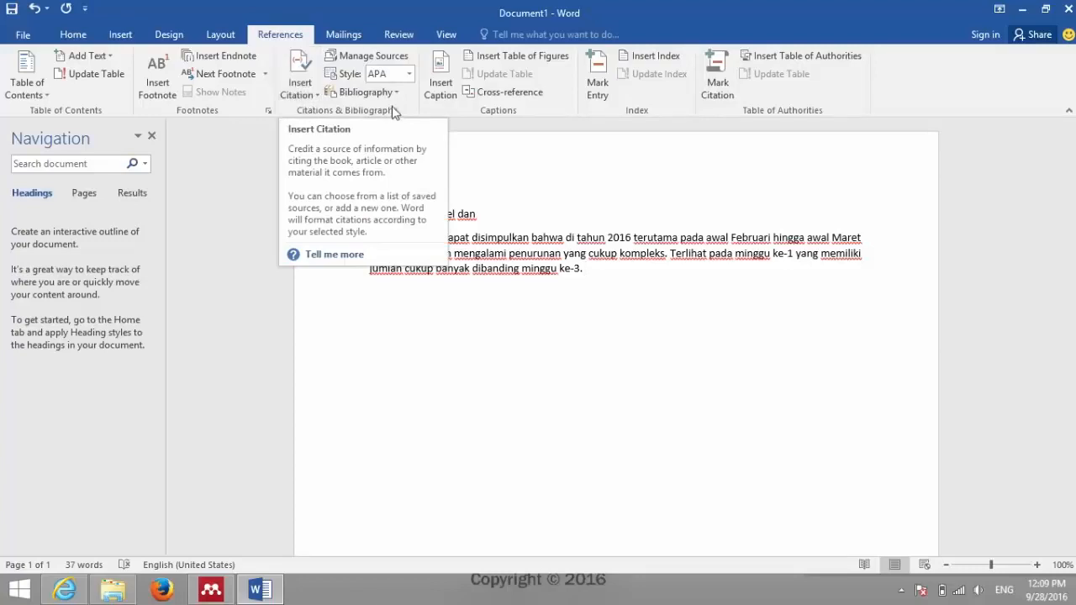
click(222, 593)
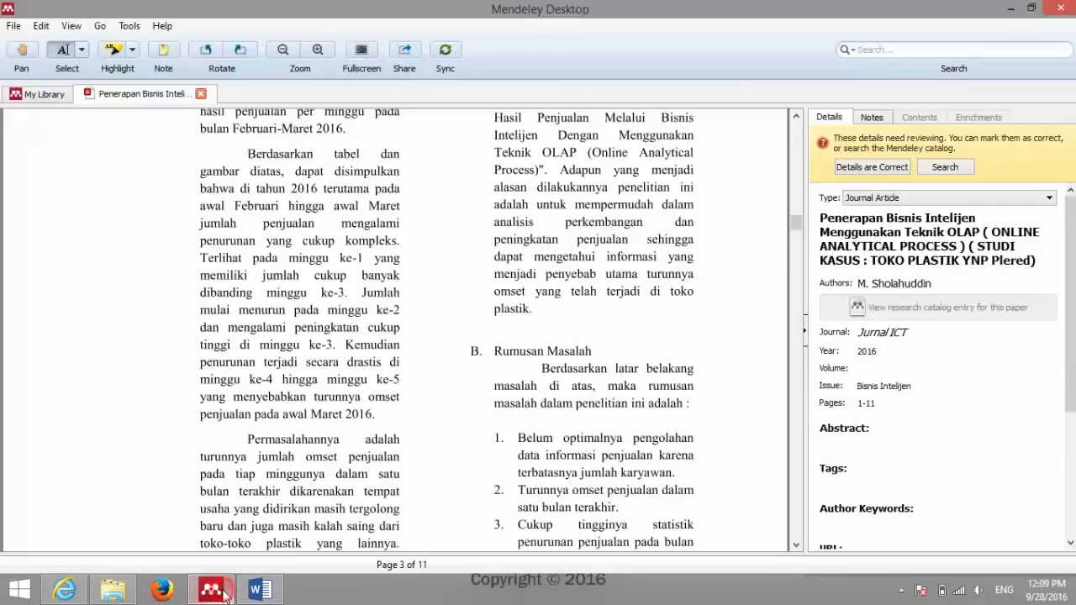
click(223, 593)
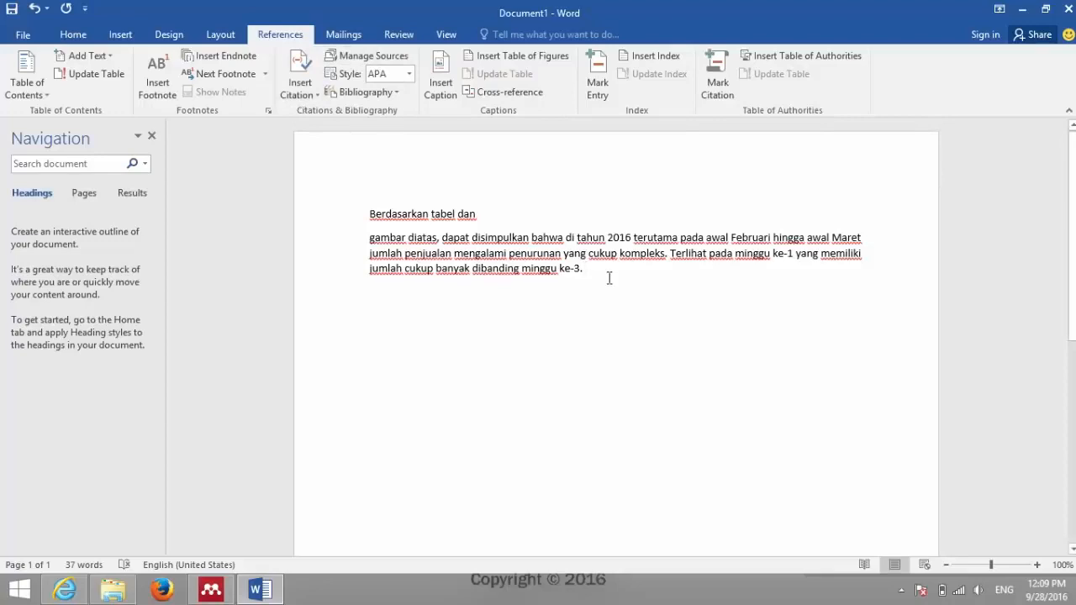
Step: Look at the Insert Citation options, then return to the OLAP PDF in Mendeley
click(300, 93)
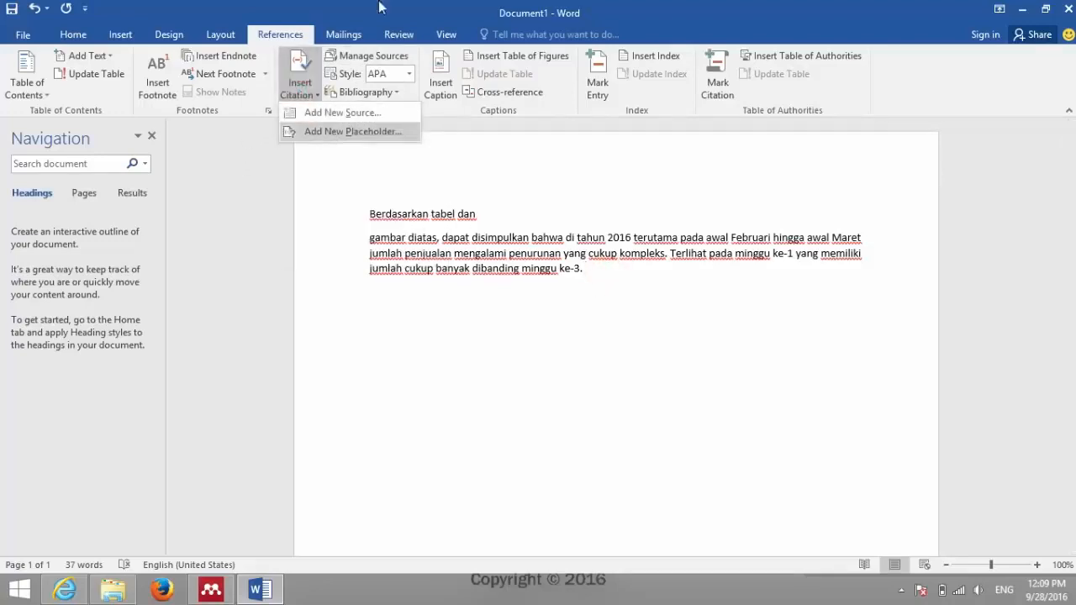
click(409, 6)
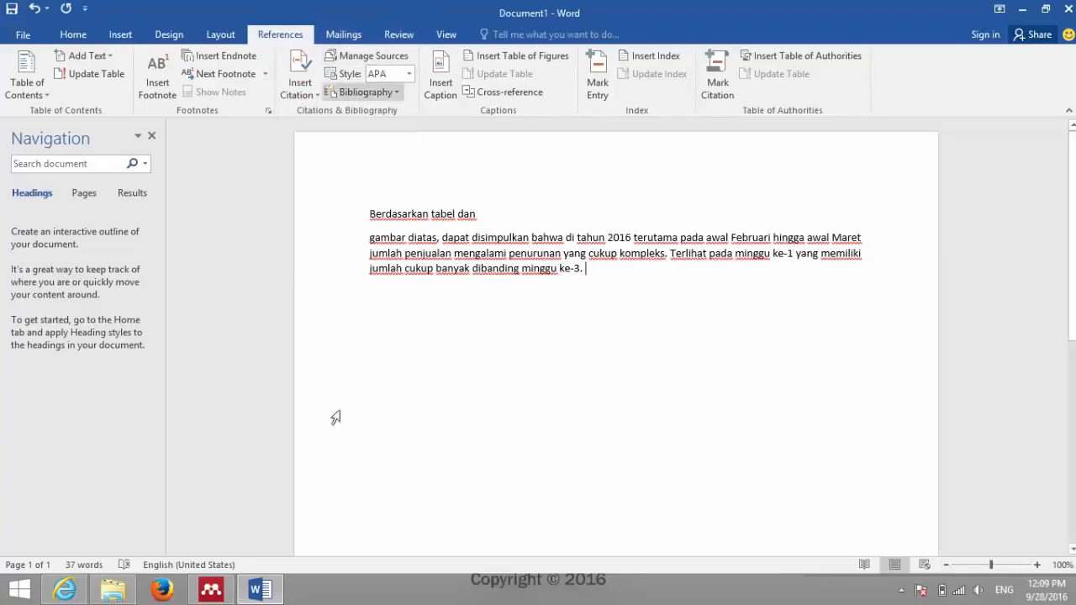
click(210, 590)
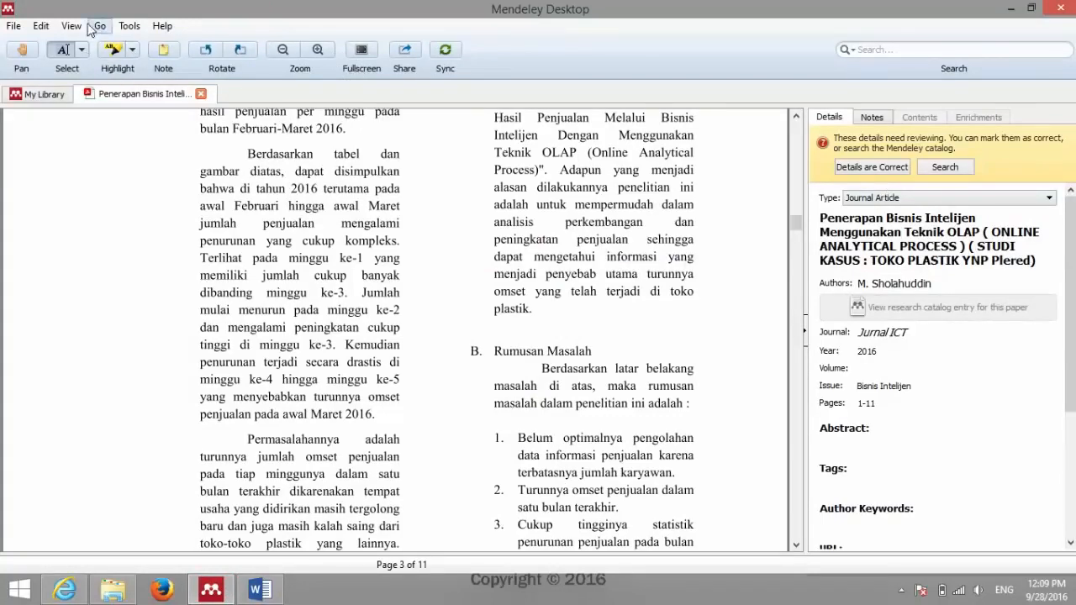
Step: Browse Mendeley's Edit and Tools menus, then close Word without saving Document1
click(41, 26)
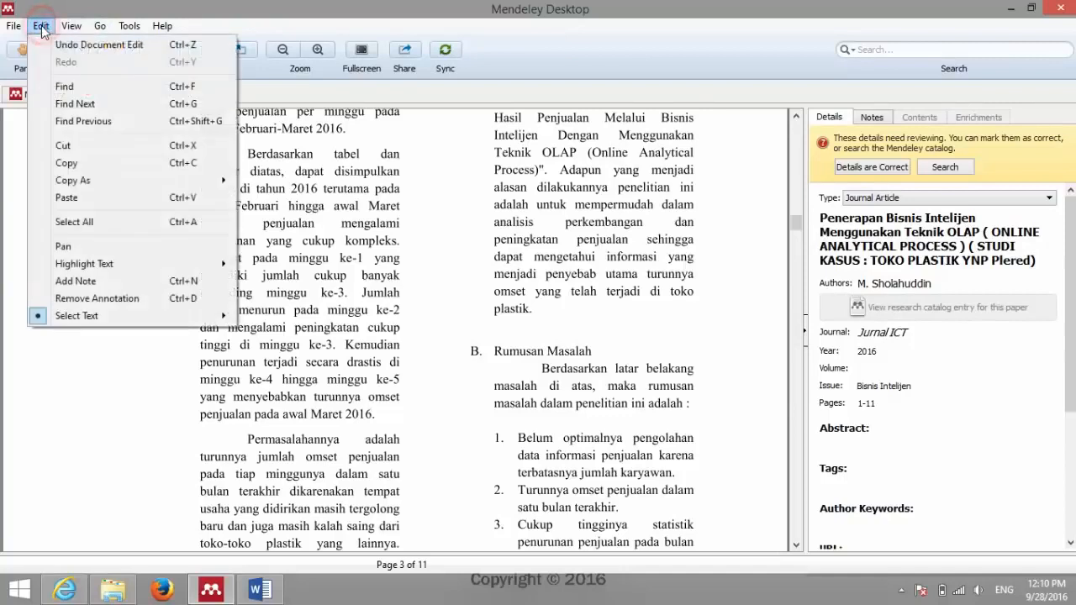
mouse_move(69, 30)
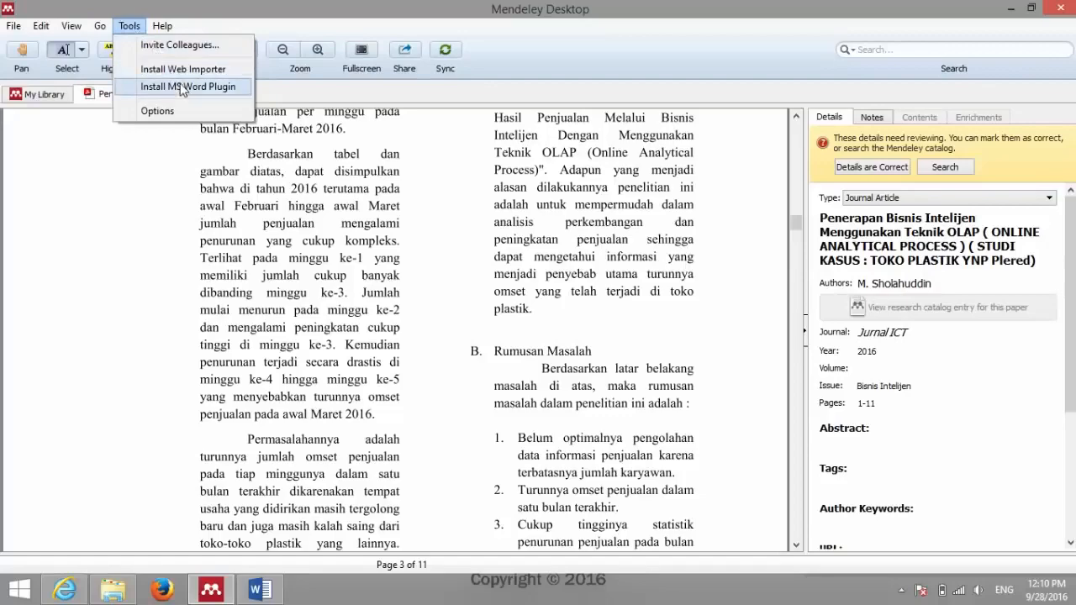
click(131, 30)
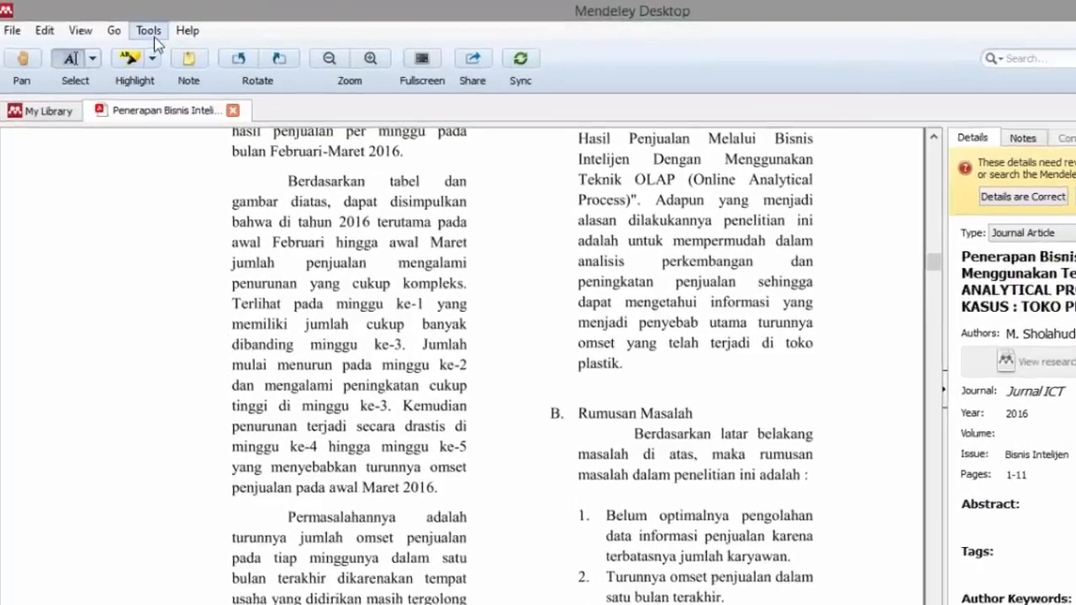
click(151, 34)
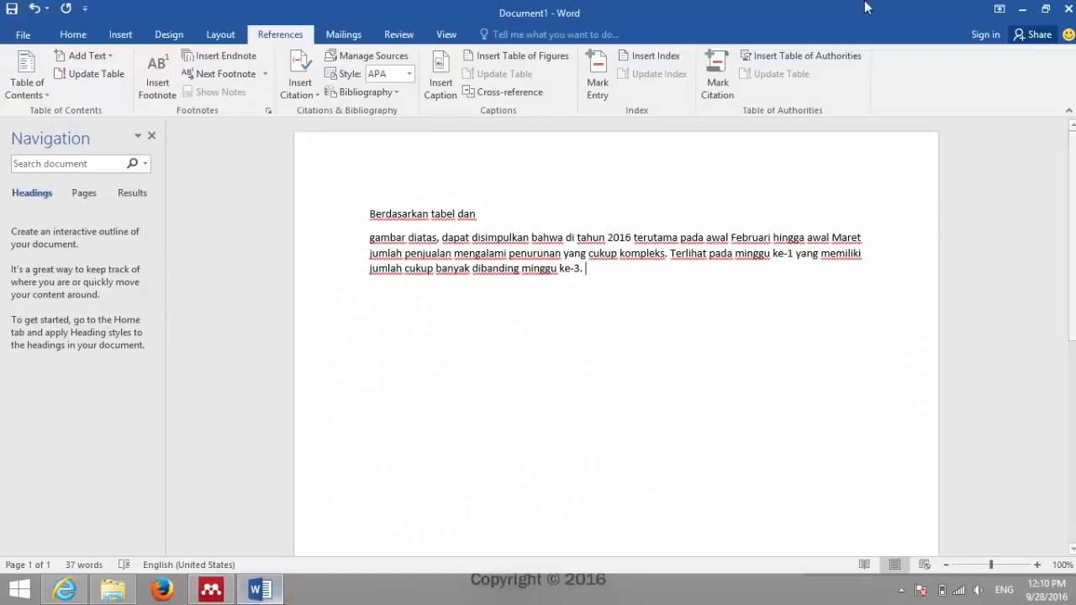
click(1069, 8)
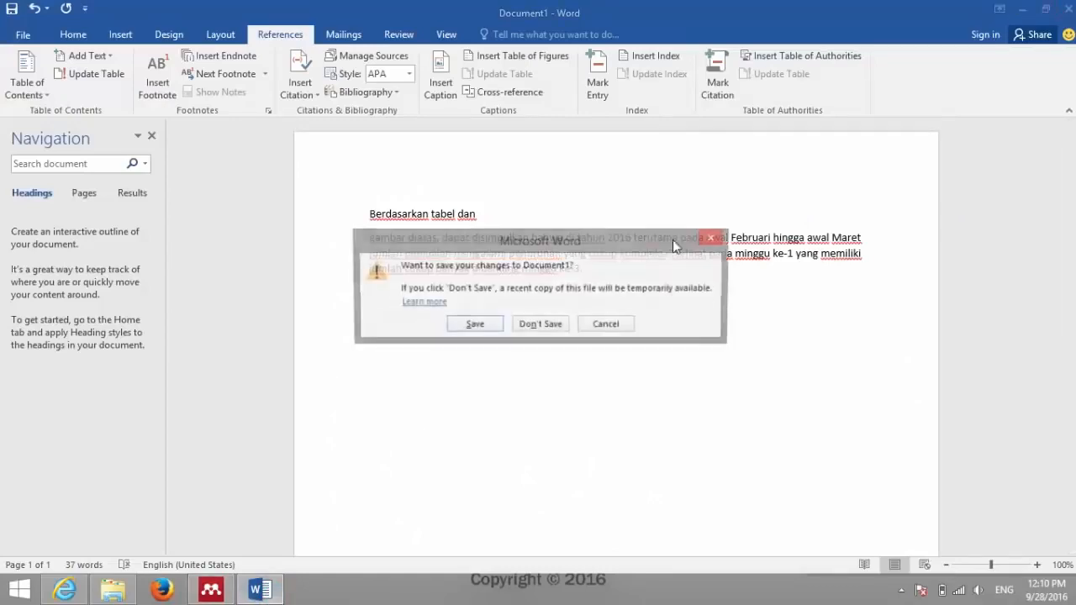
click(542, 327)
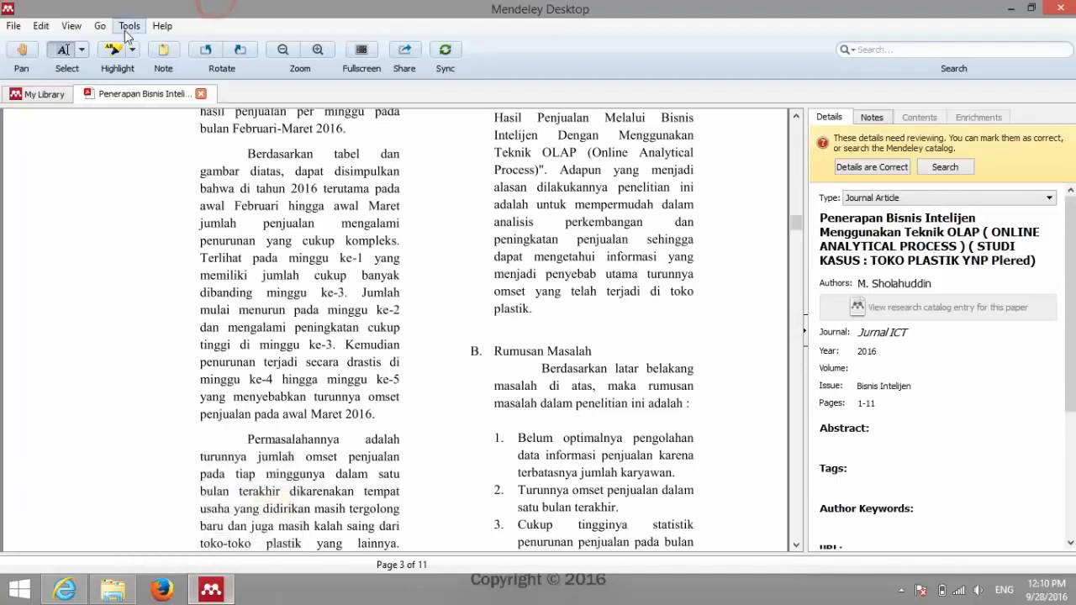
Step: Install the MS Word Plugin from Tools and confirm Uninstall MS Word Plugin now appears
click(99, 27)
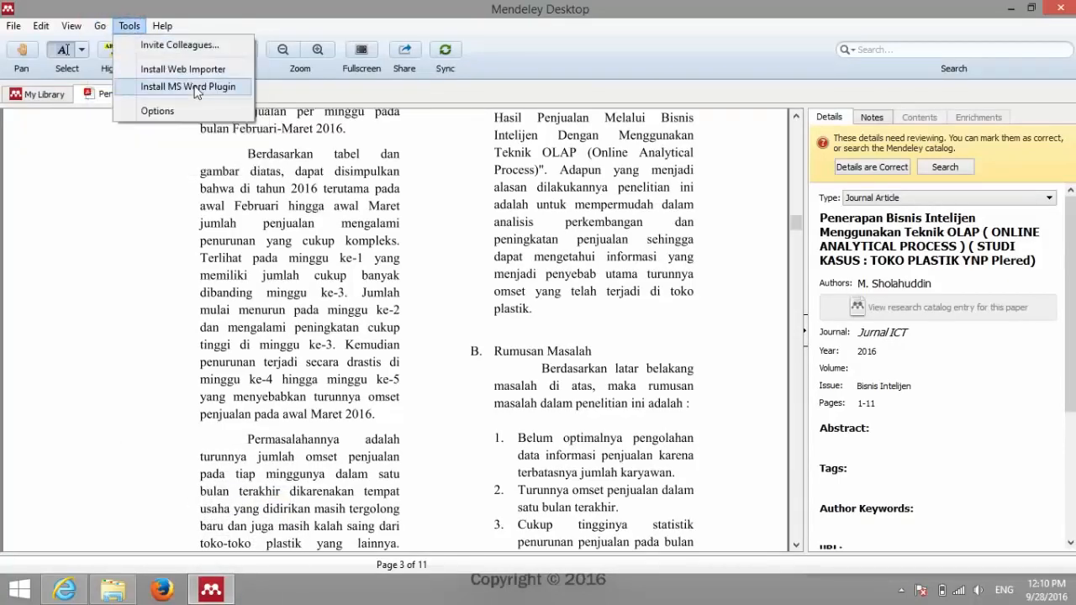
click(196, 89)
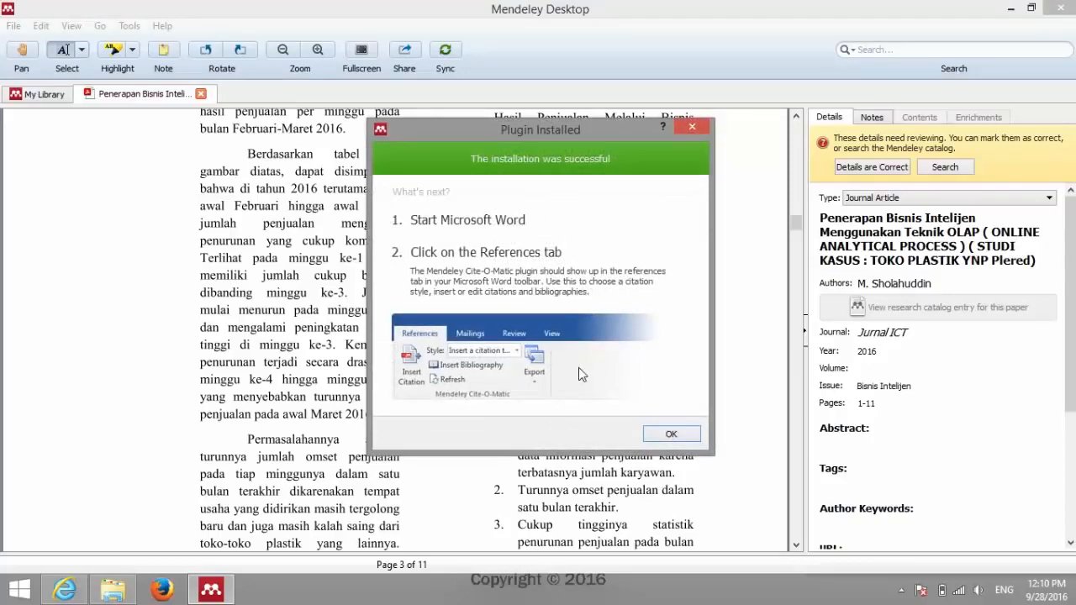
click(671, 435)
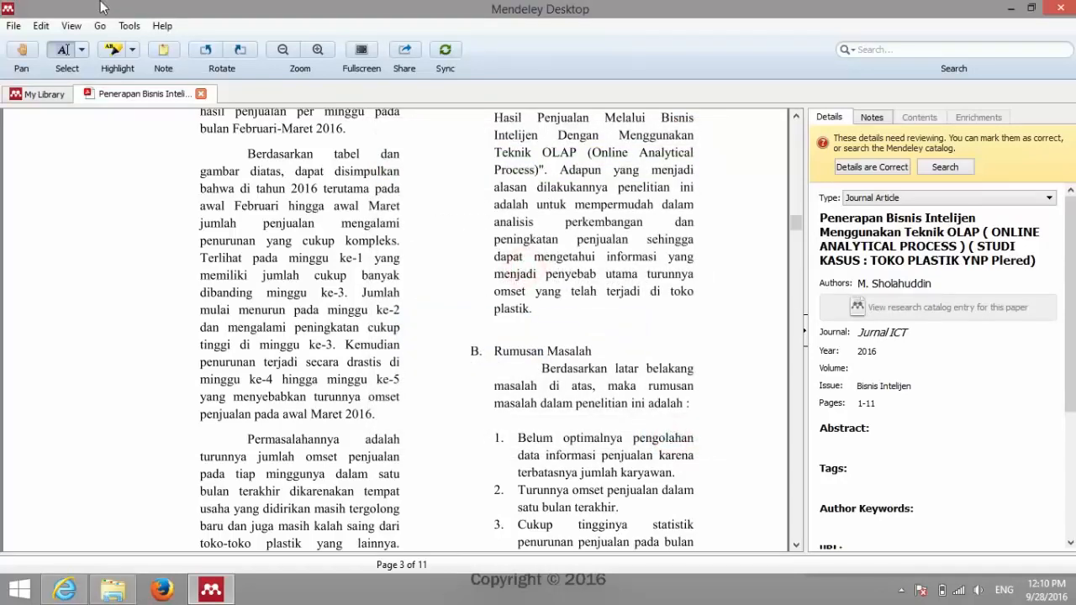
click(129, 26)
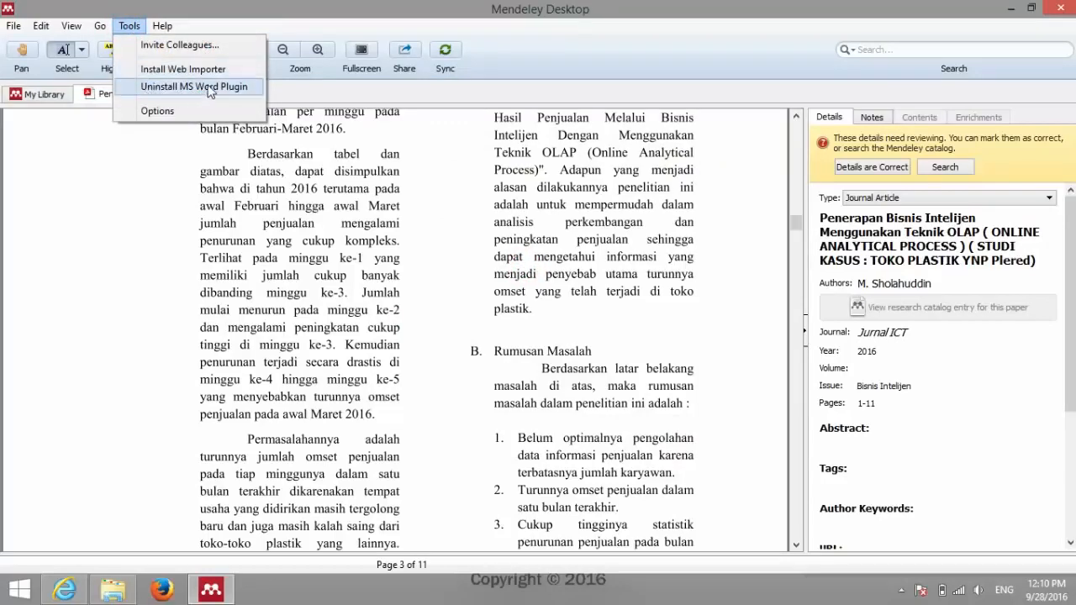
click(317, 31)
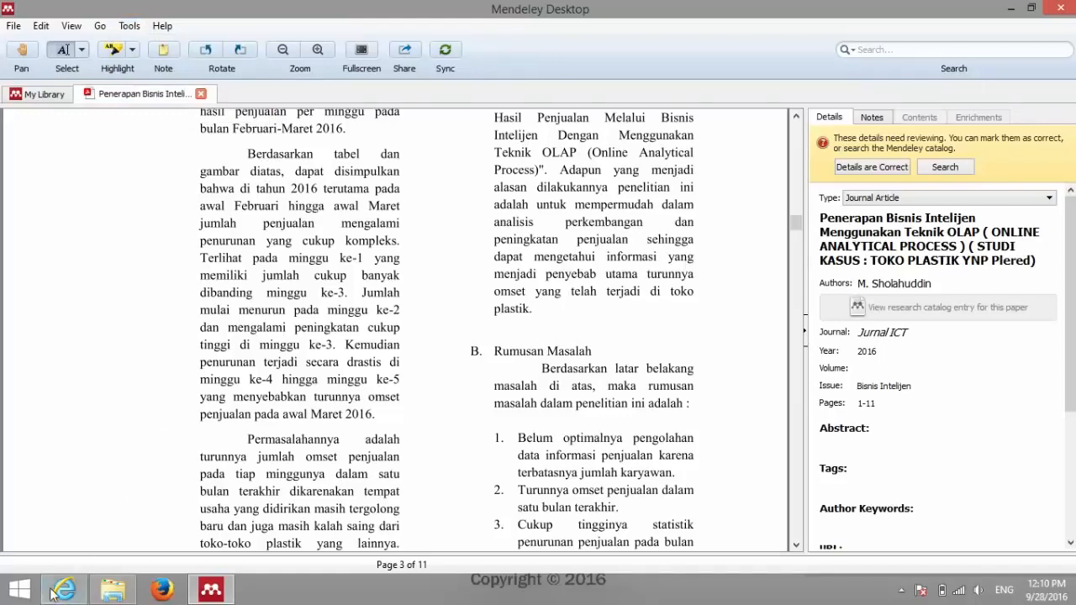
Step: Minimize File Explorer and Mendeley, relaunch Word from the desktop, and start a blank Document1
click(112, 591)
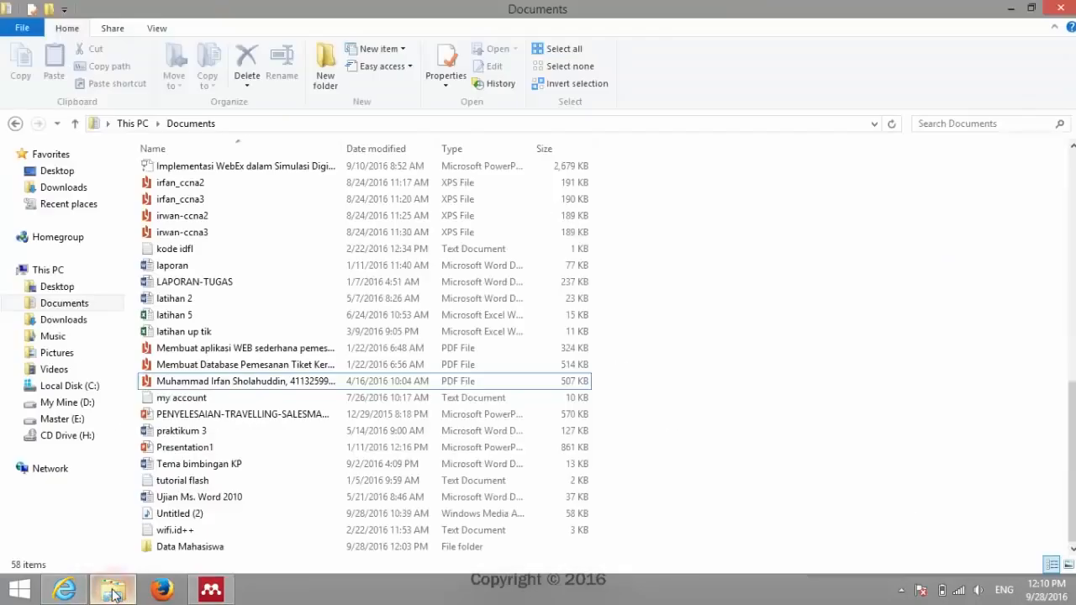
click(1010, 7)
click(1011, 7)
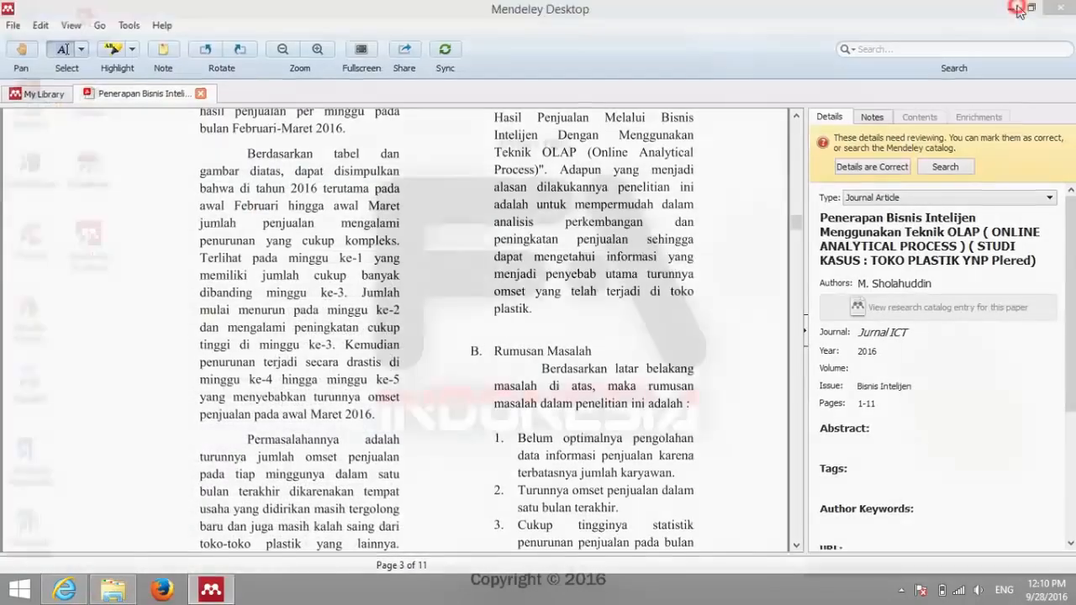
click(282, 401)
double_click(29, 458)
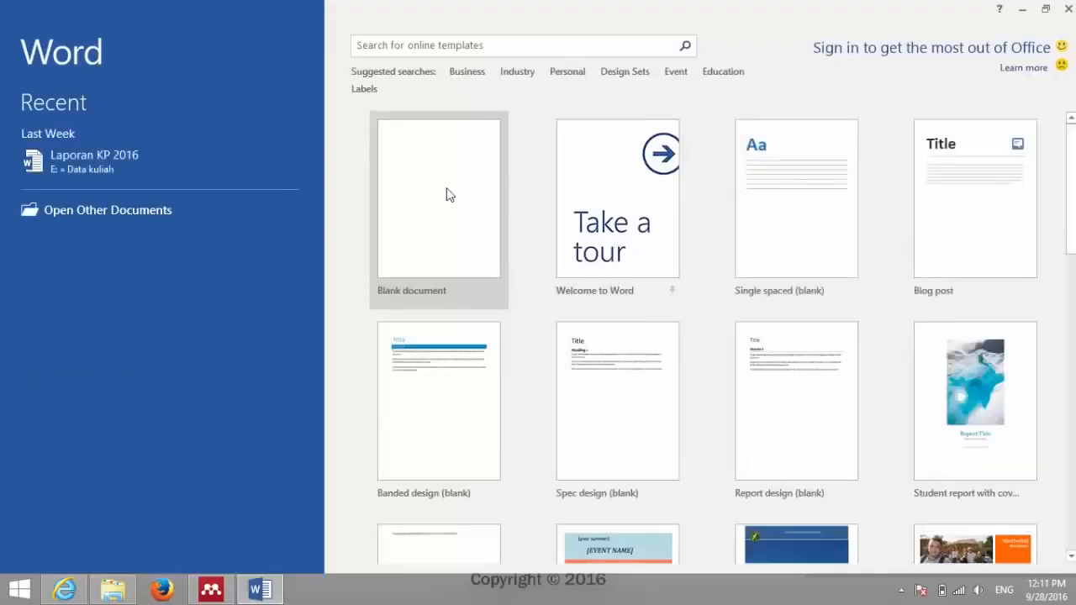
click(435, 201)
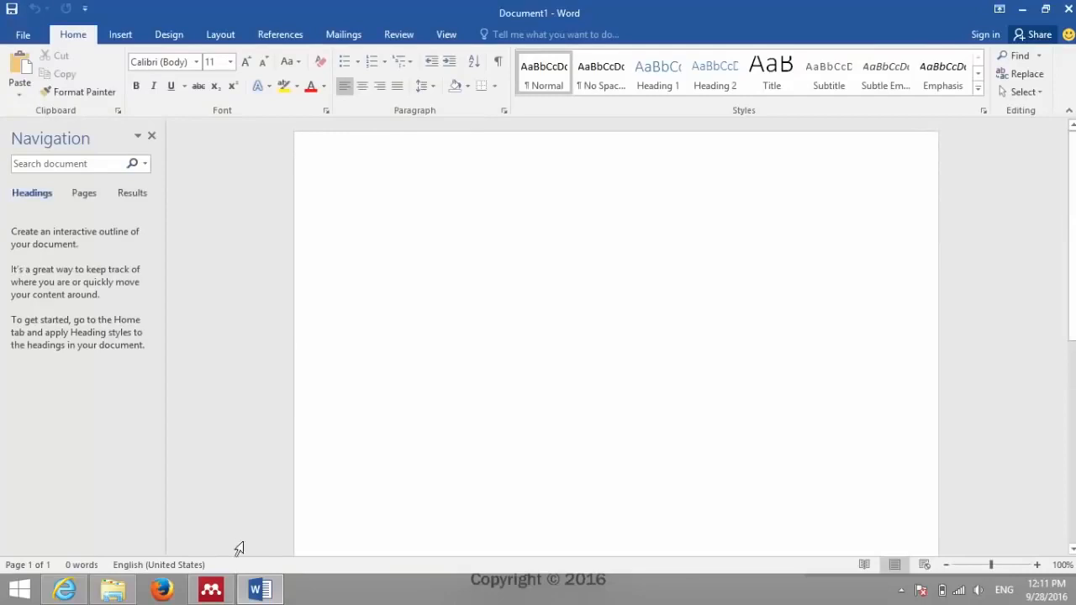
Step: Copy the PDF paragraph from 'Berdasarkan tabel dan' through 'minggu ke-3' in Mendeley
click(220, 595)
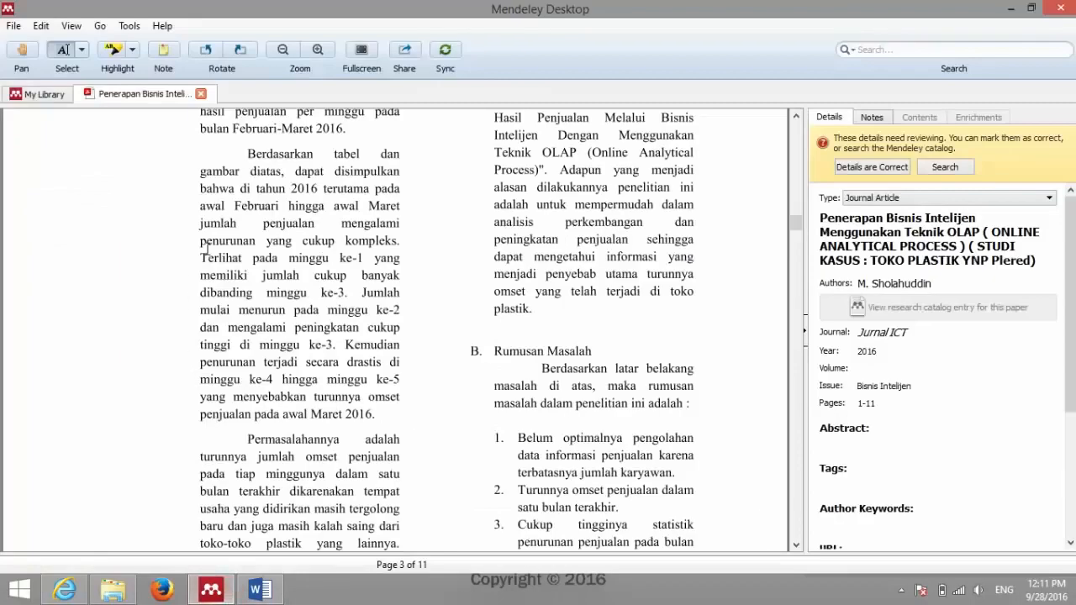
click(66, 51)
drag(250, 154, 262, 182)
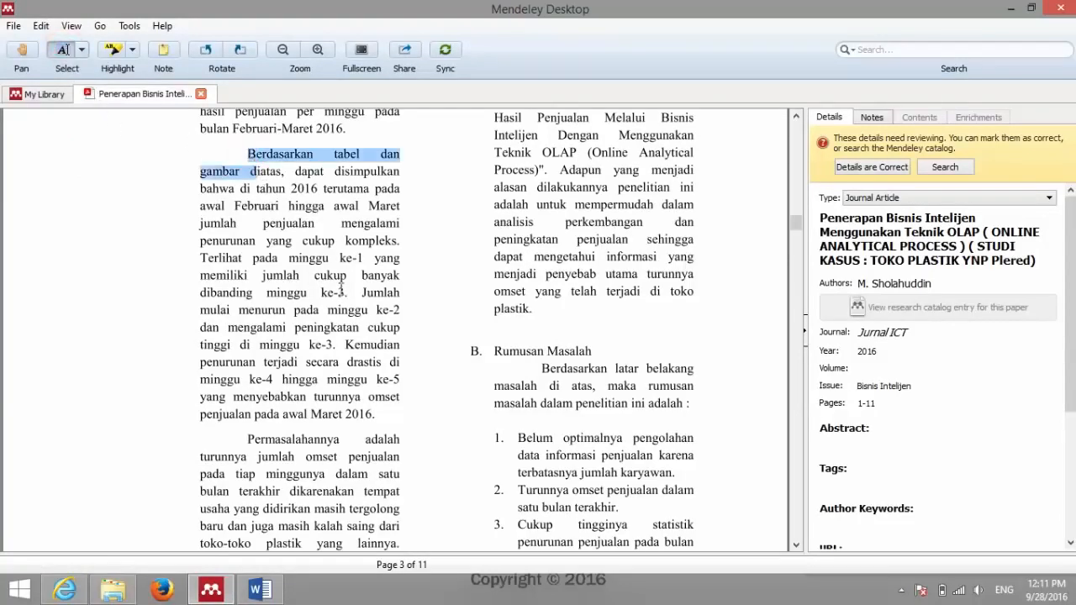
drag(340, 288, 346, 301)
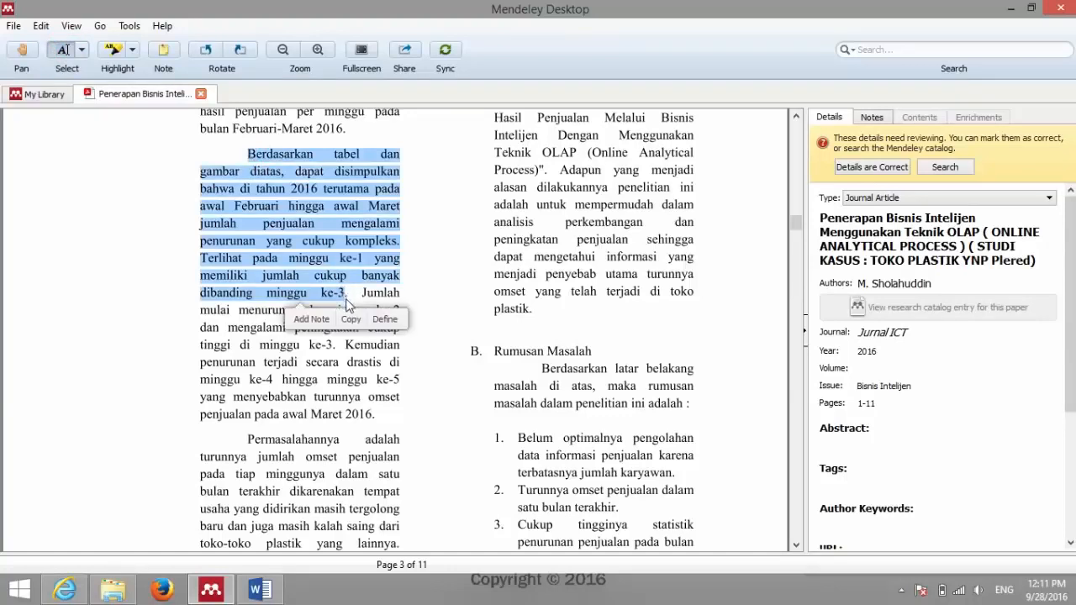
click(349, 320)
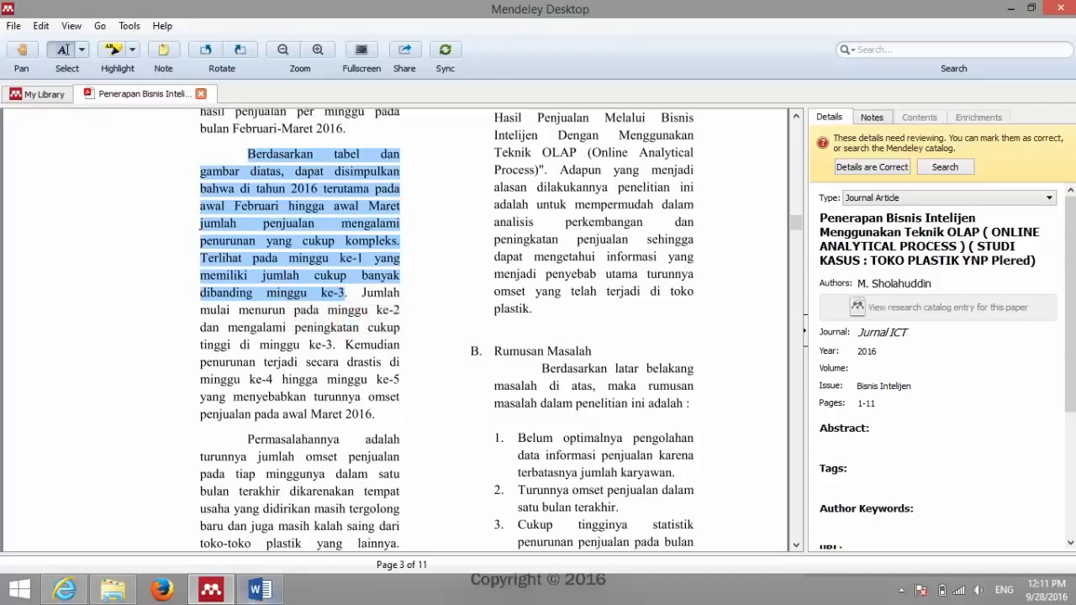
Step: Paste the paragraph into the blank Word document and end it with a period
click(260, 589)
click(438, 232)
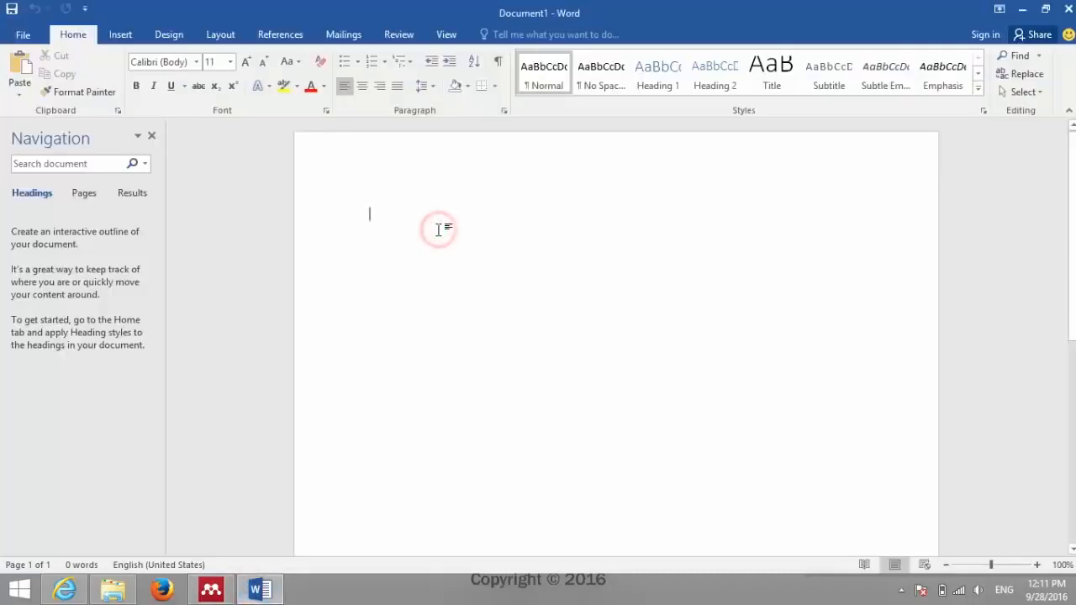
key(ctrl+v)
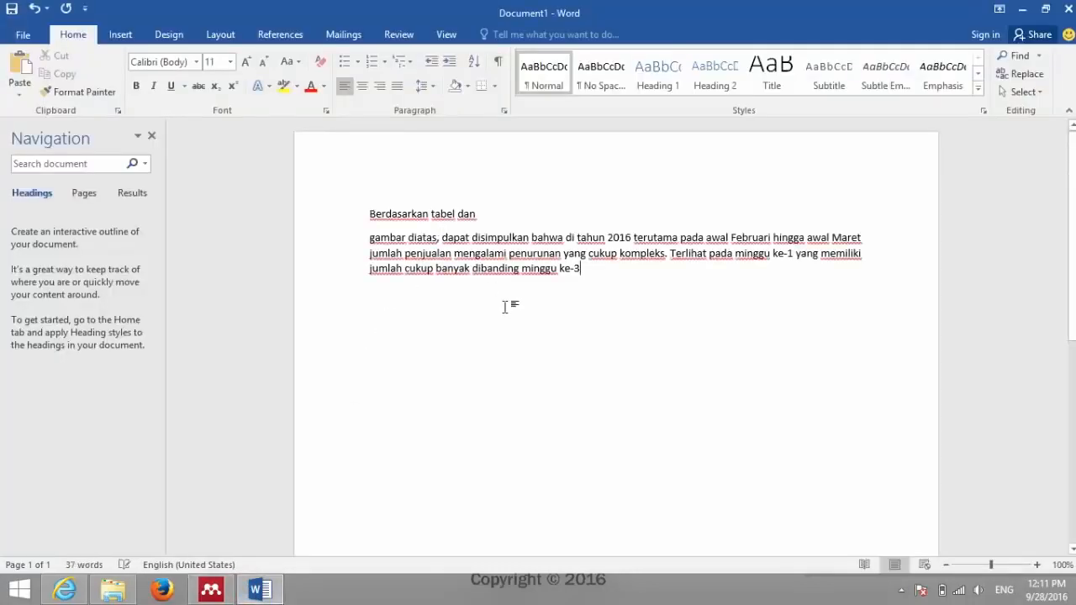
text(.)
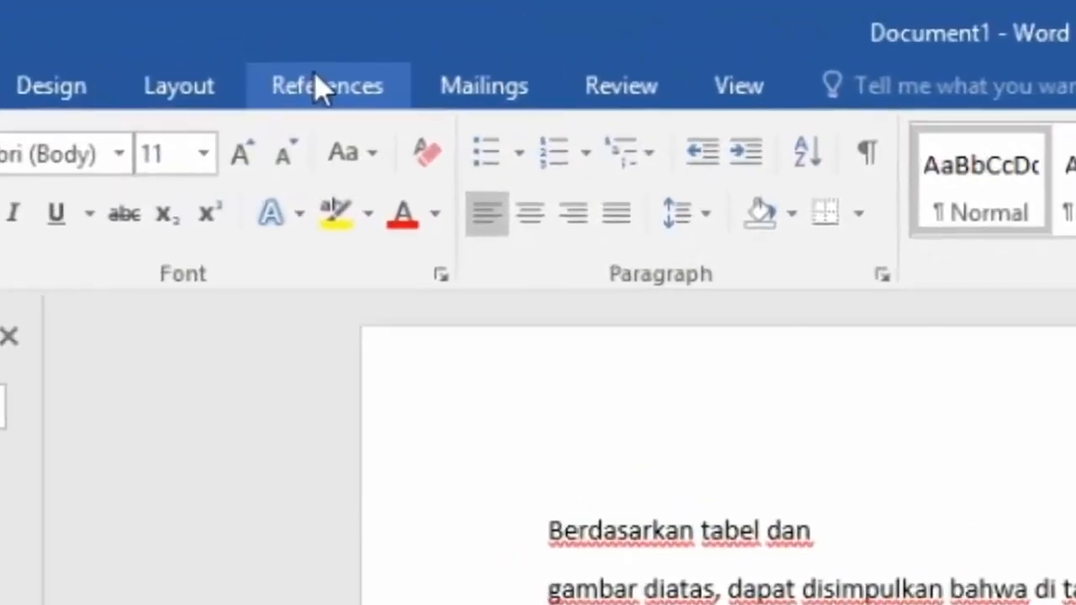
Step: From Word's References tab, start a Mendeley citation via Go To Mendeley and dismiss the tip
click(317, 87)
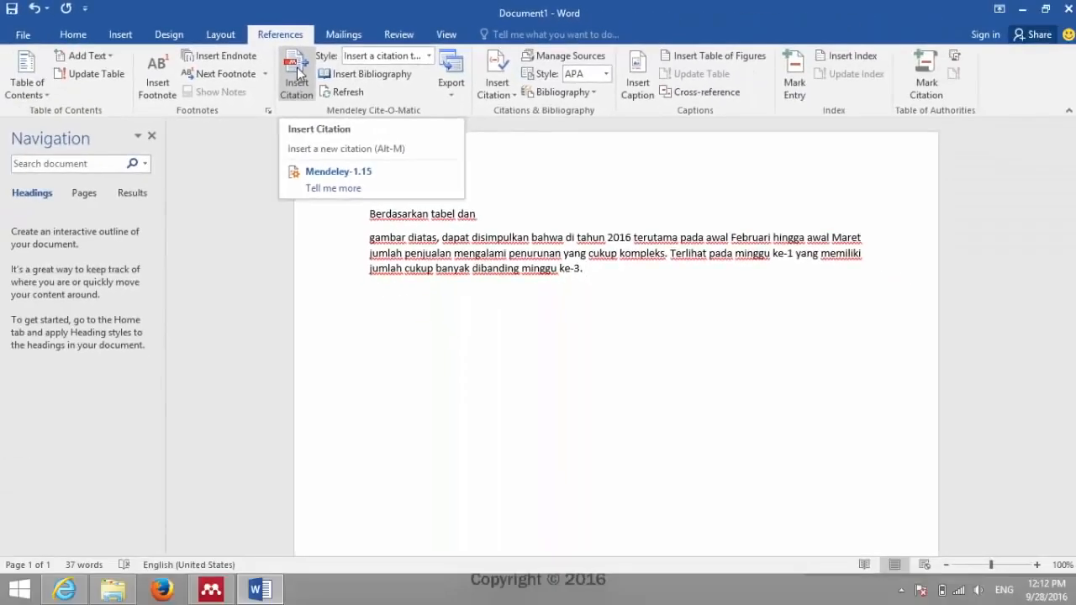
click(298, 71)
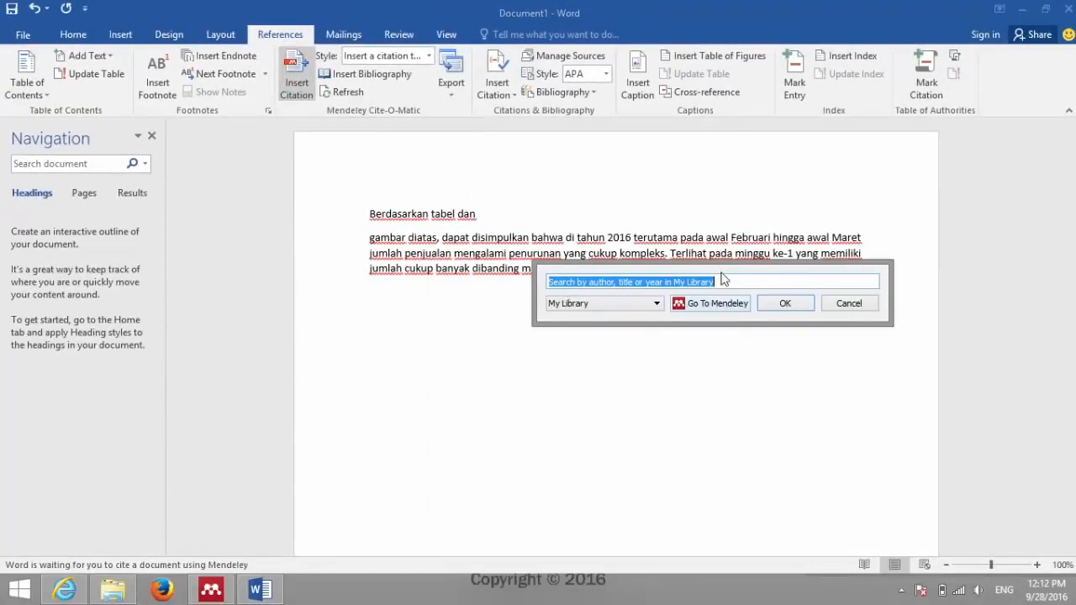
drag(722, 276, 754, 321)
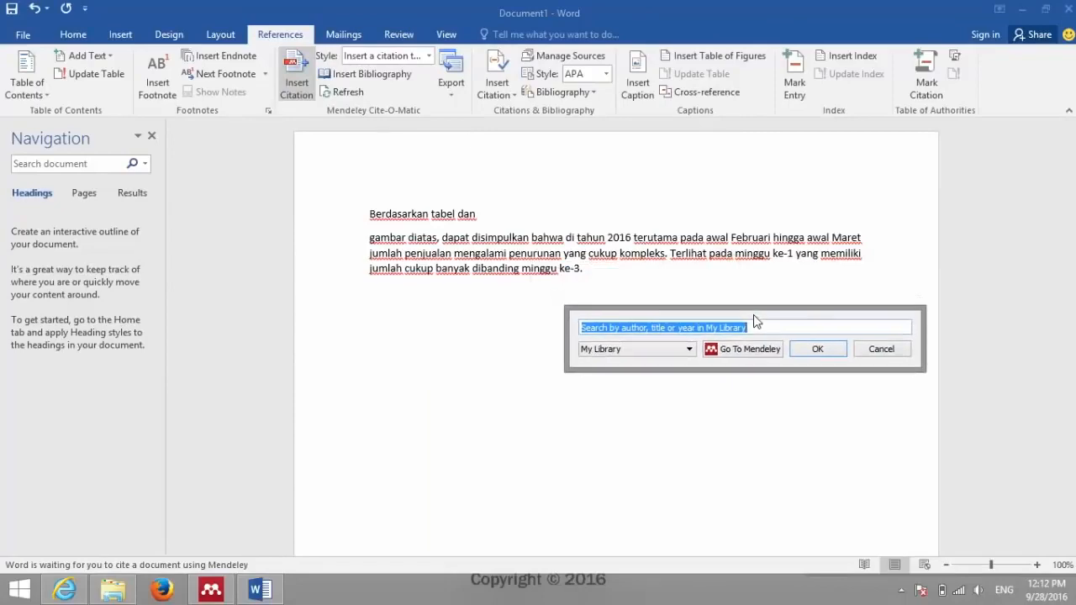
click(225, 588)
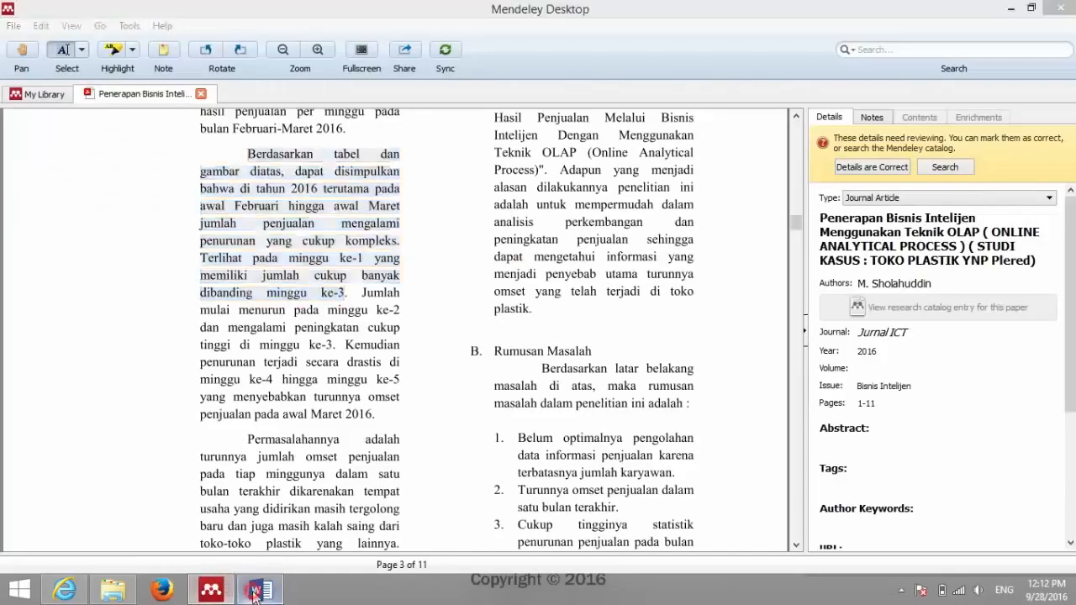
click(256, 592)
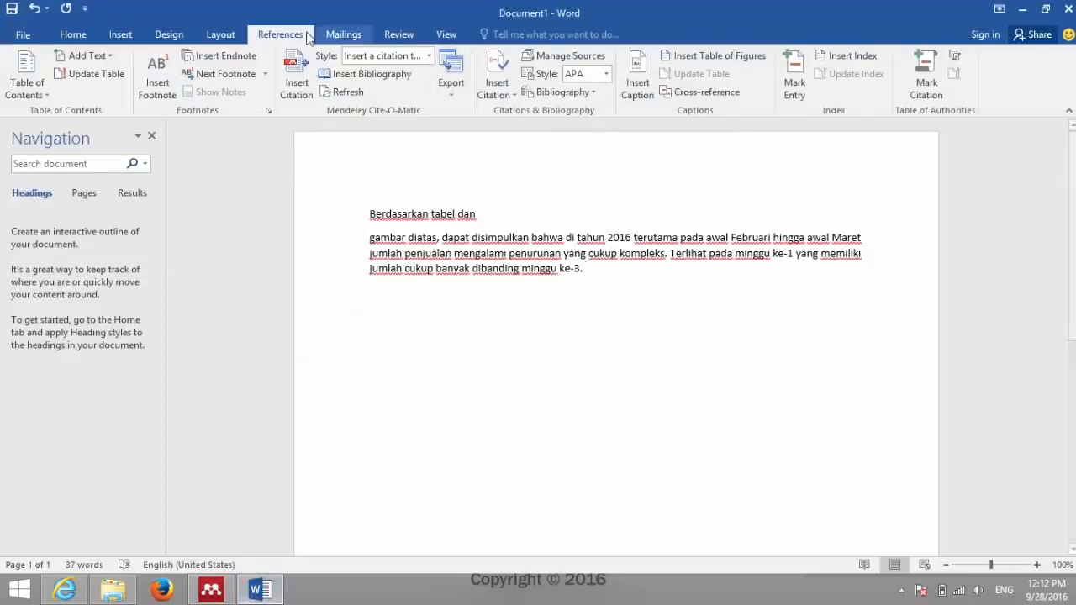
click(297, 77)
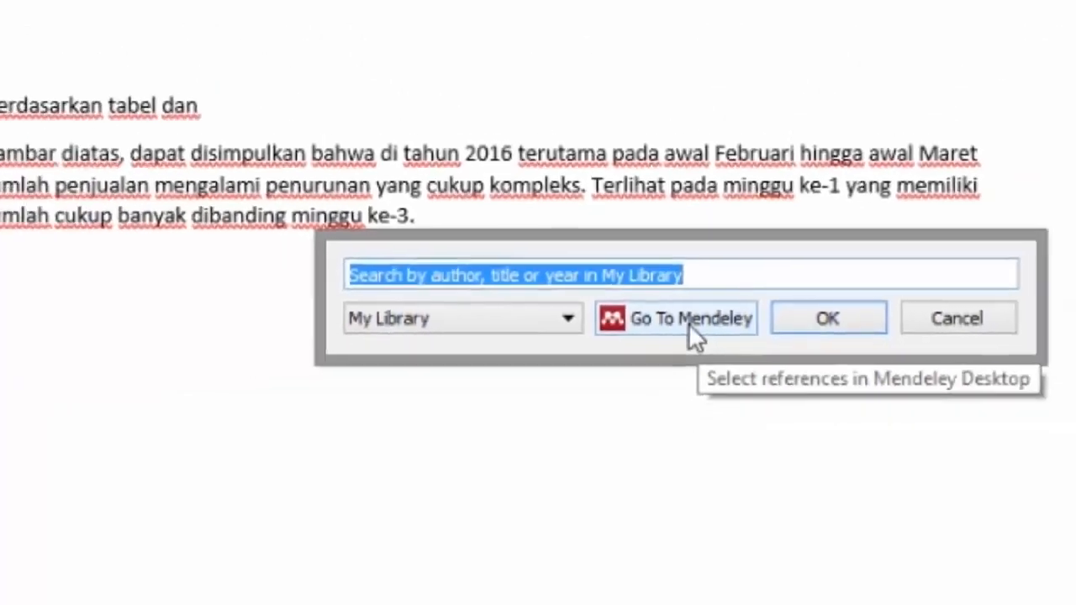
click(652, 328)
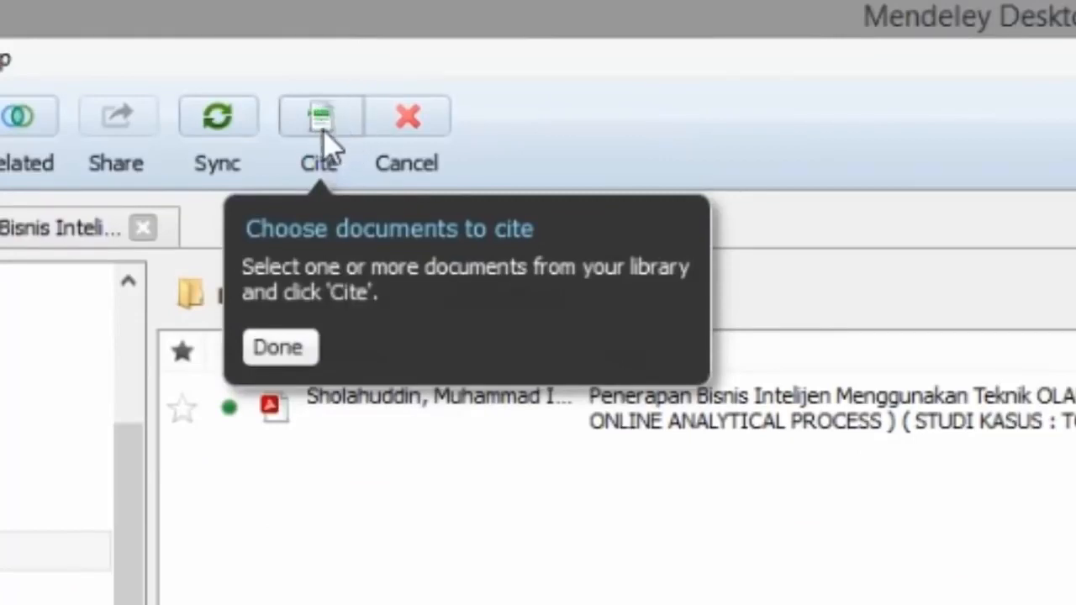
click(274, 358)
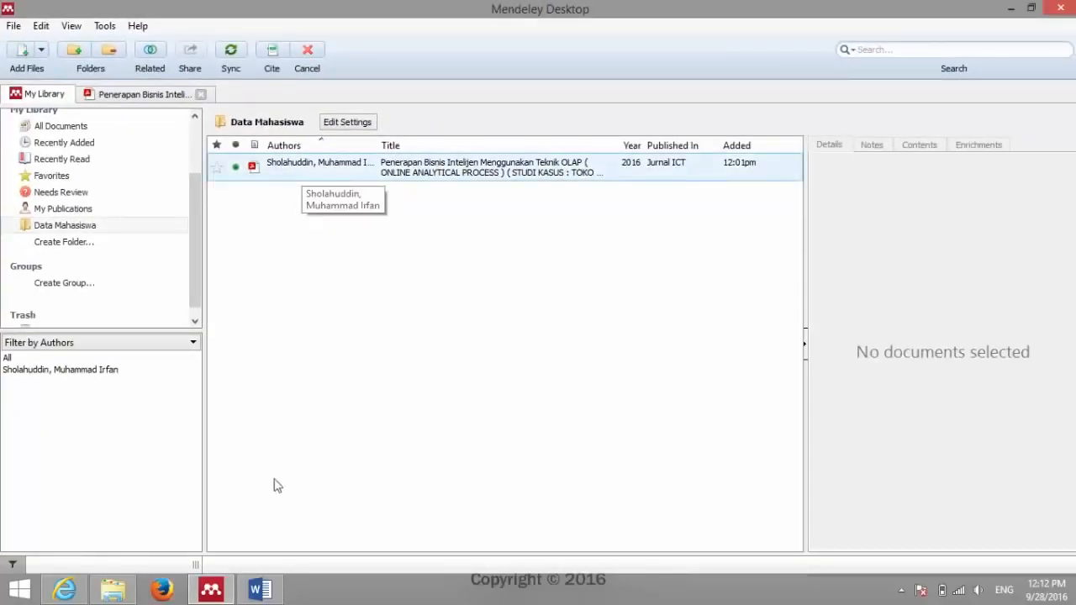
Step: Select the OLAP business intelligence paper in the Mendeley library, then return to Word
click(260, 589)
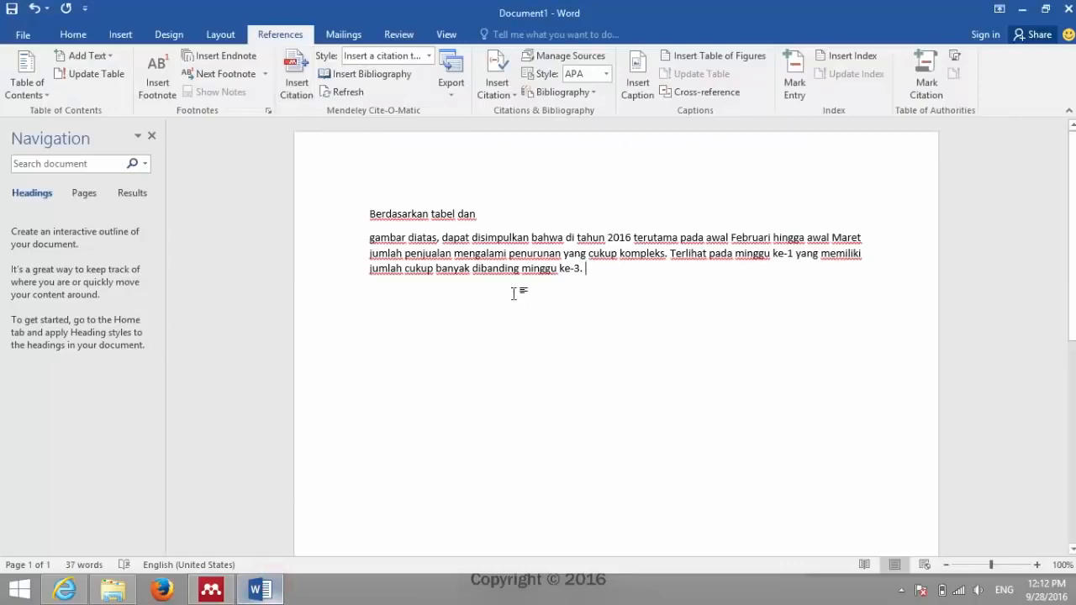
click(211, 589)
click(335, 175)
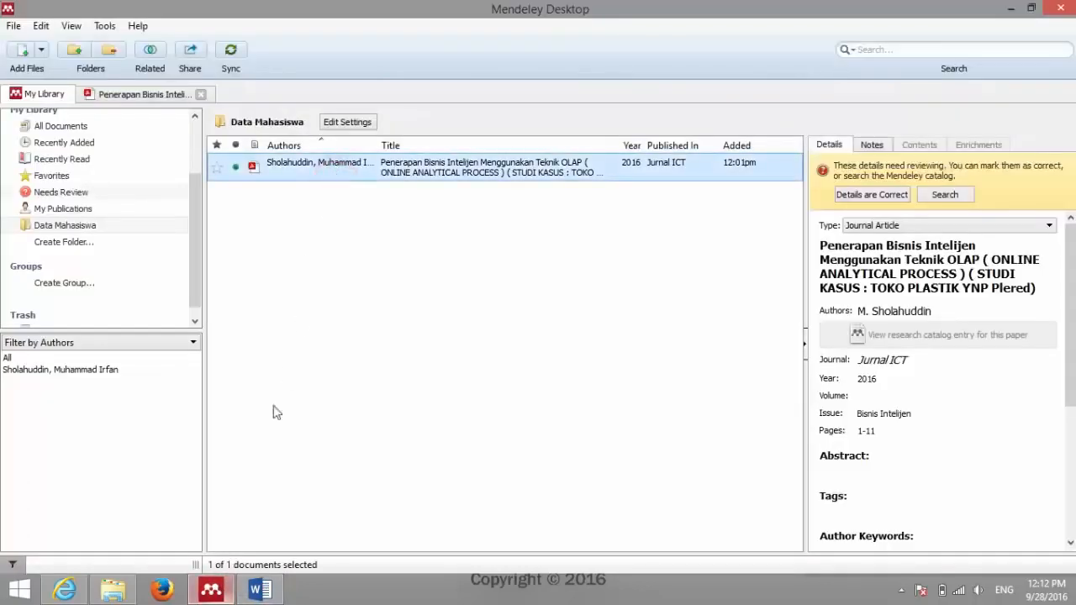
click(260, 589)
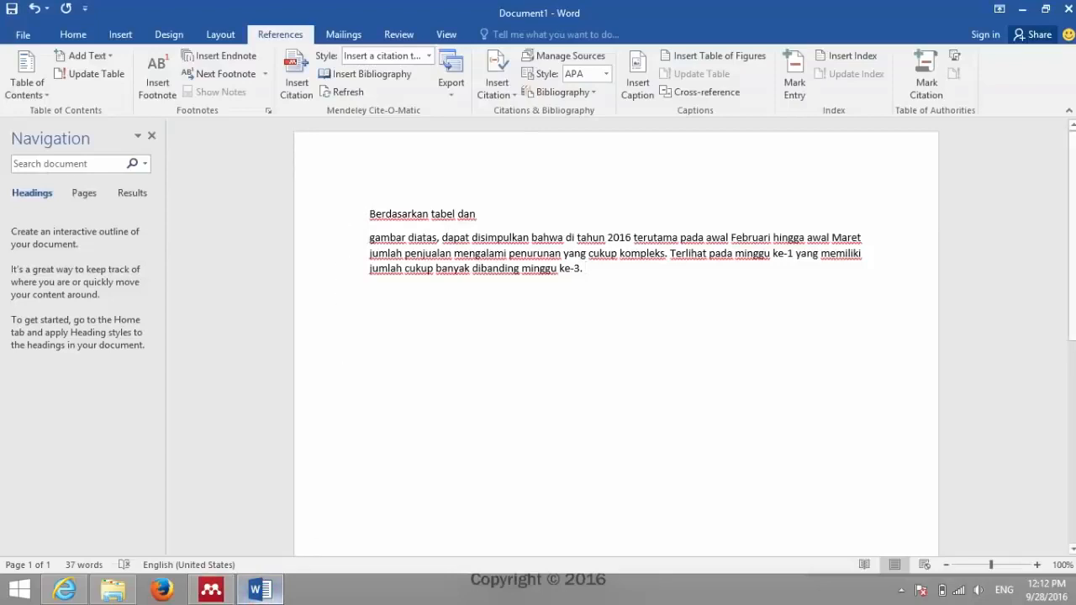
click(257, 594)
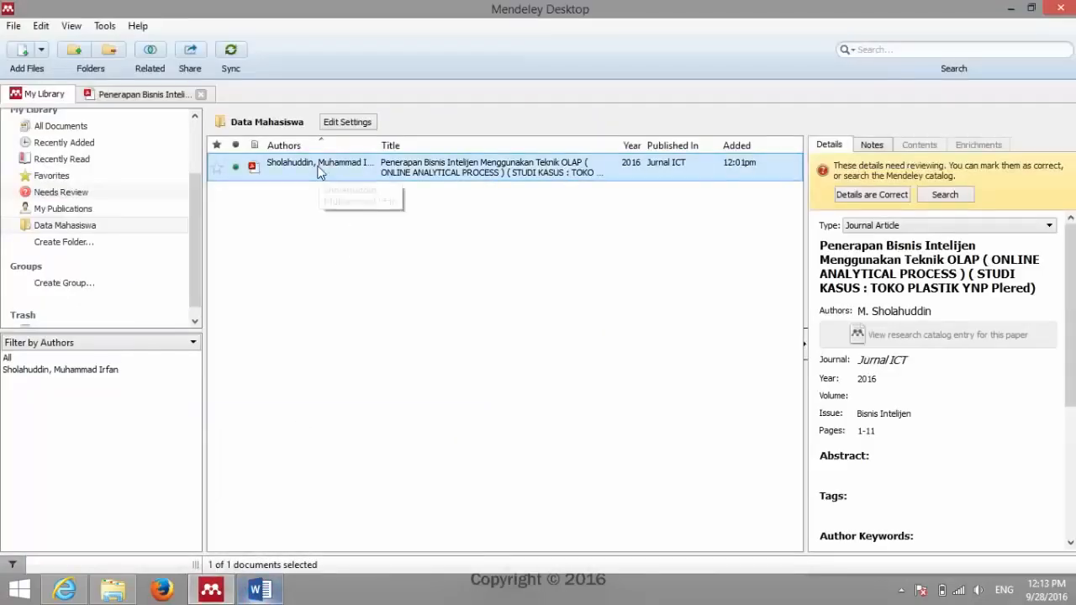
key(alt+Tab)
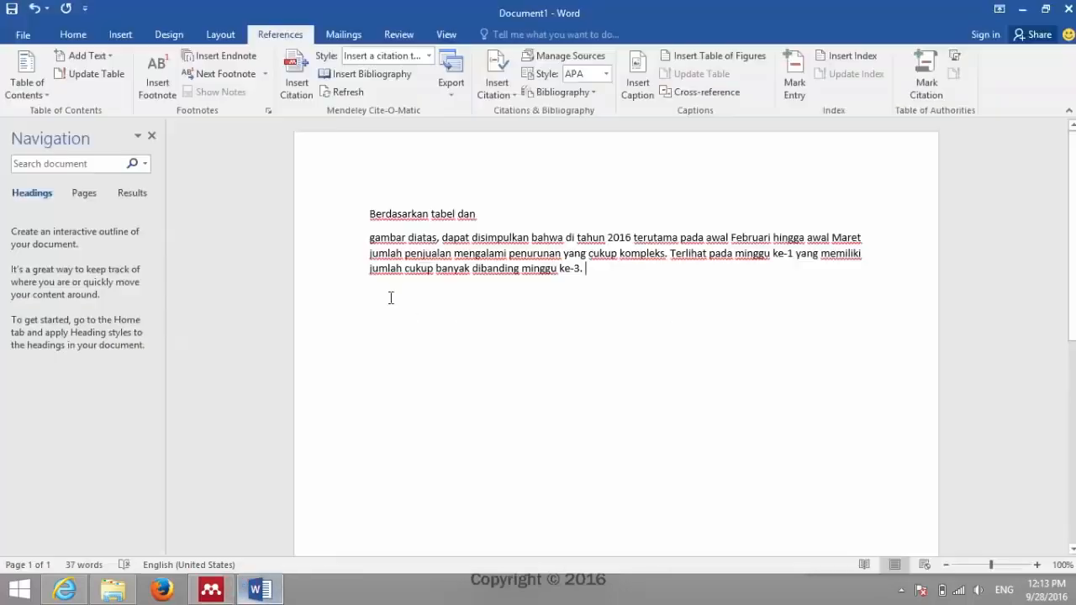
click(296, 80)
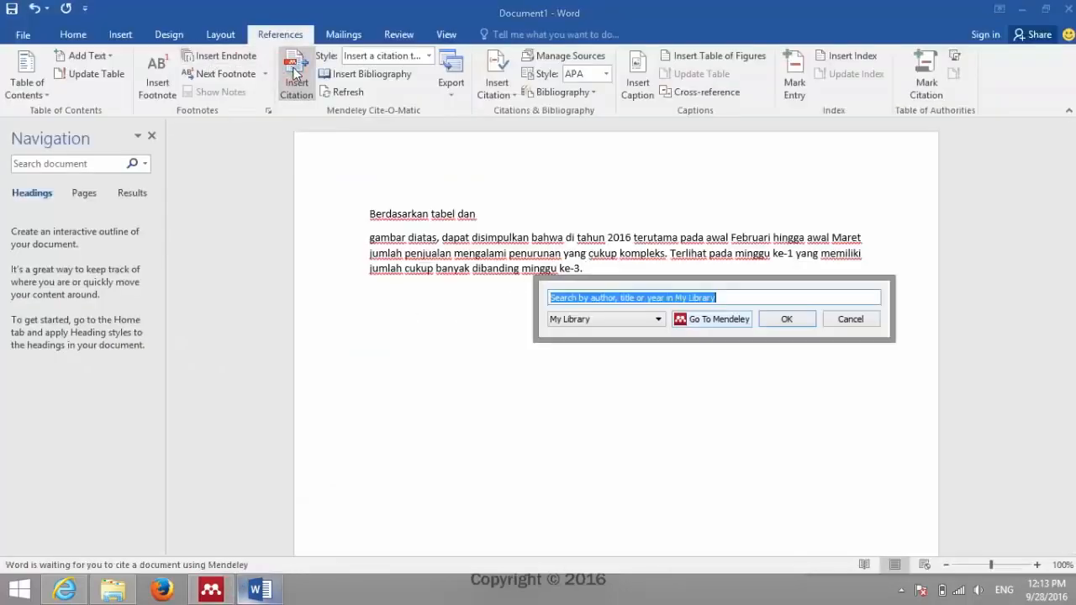
click(745, 322)
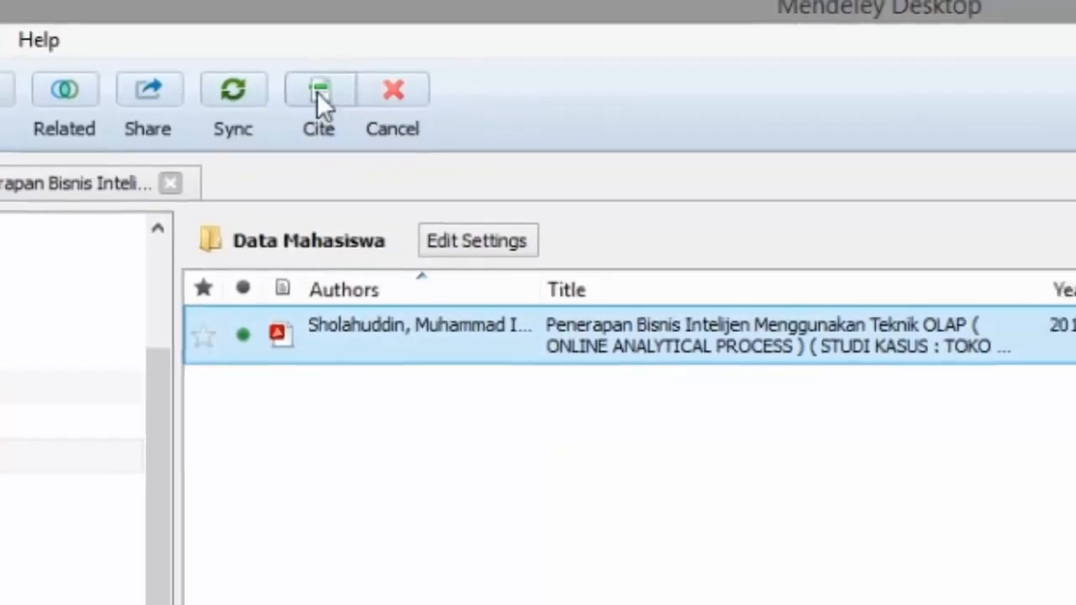
click(317, 91)
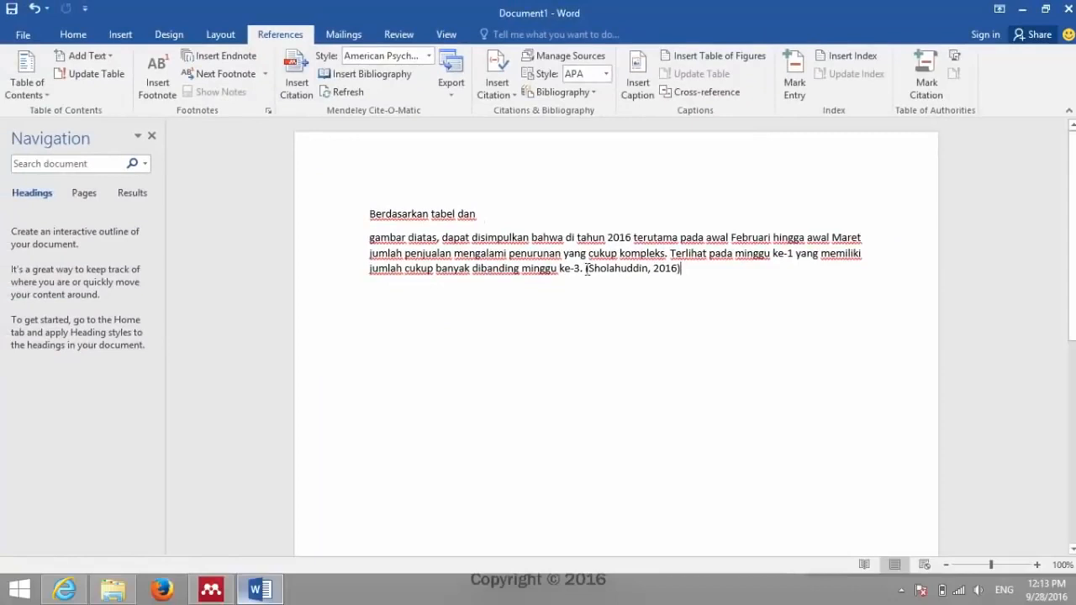
drag(586, 269, 715, 279)
click(713, 275)
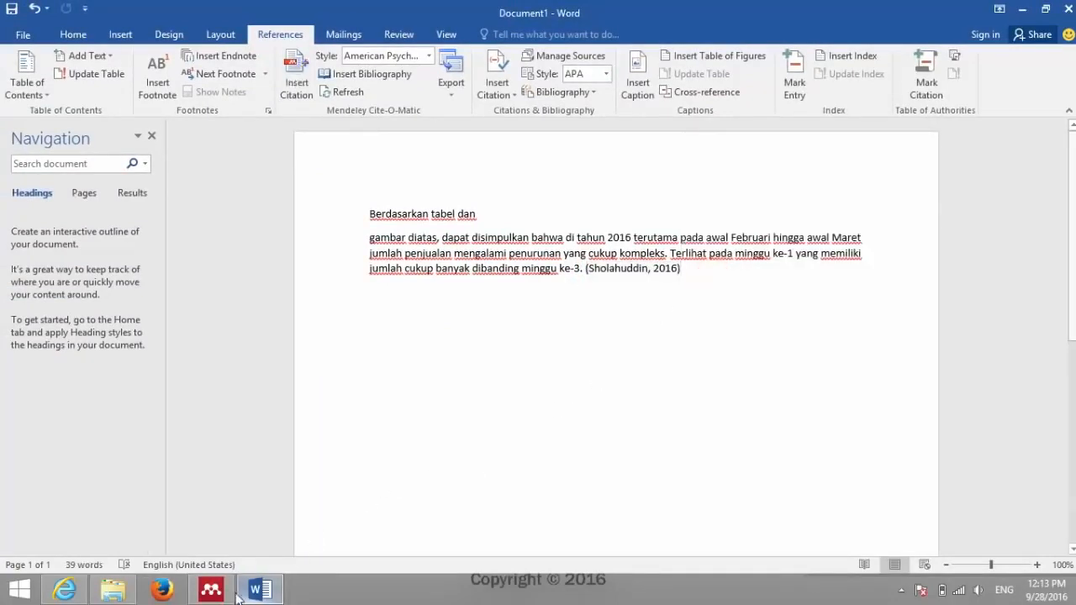
Step: Inspect the OLAP paper's Authors entry, selecting the given names and the surname, then return to Word
click(210, 591)
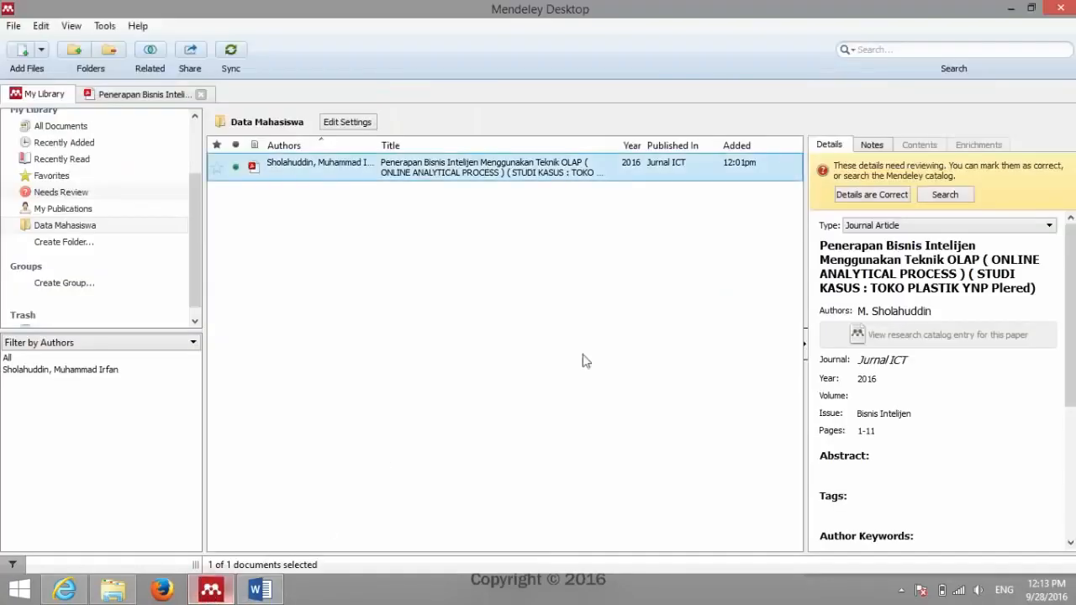
click(922, 309)
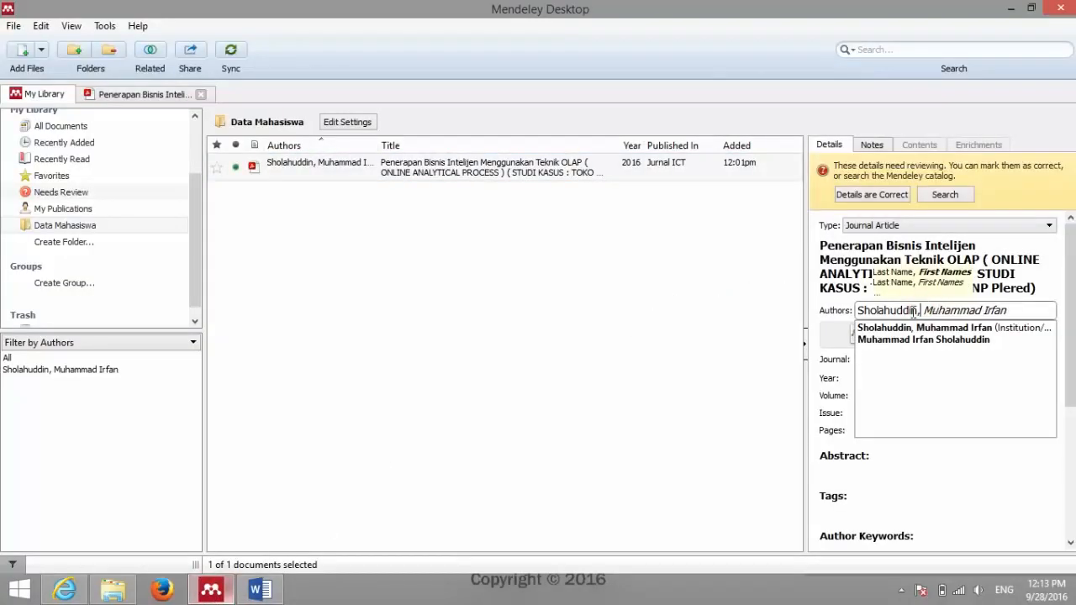
drag(927, 310, 1034, 312)
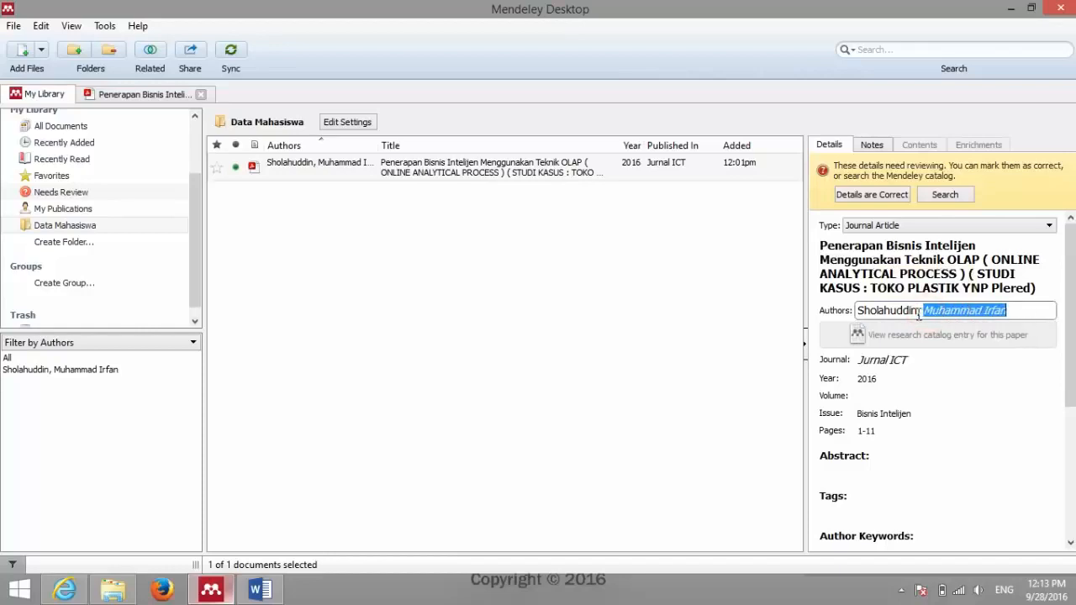
drag(917, 310, 859, 311)
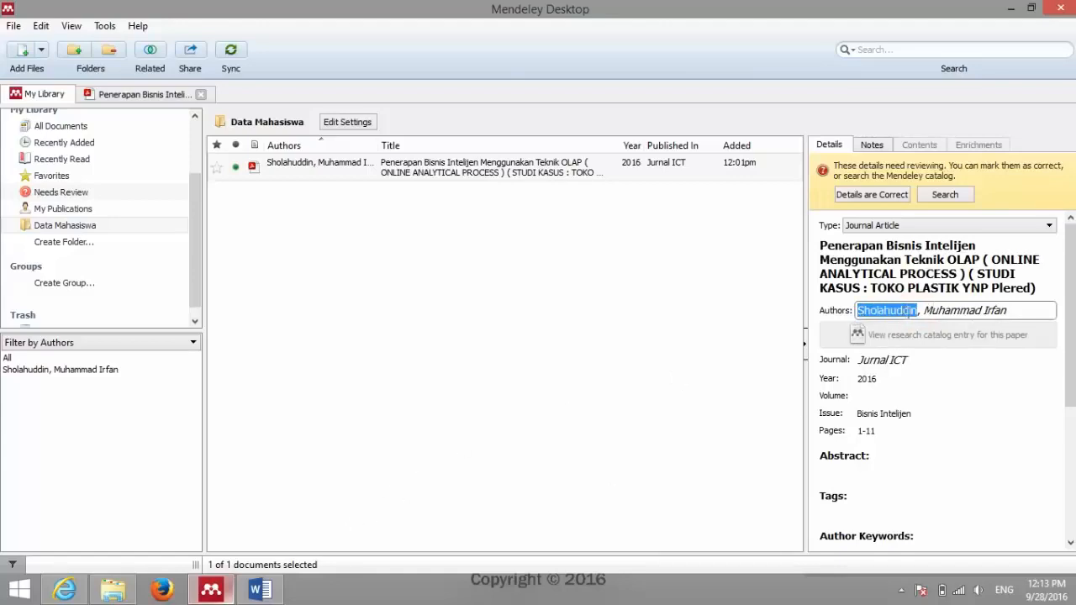
click(275, 590)
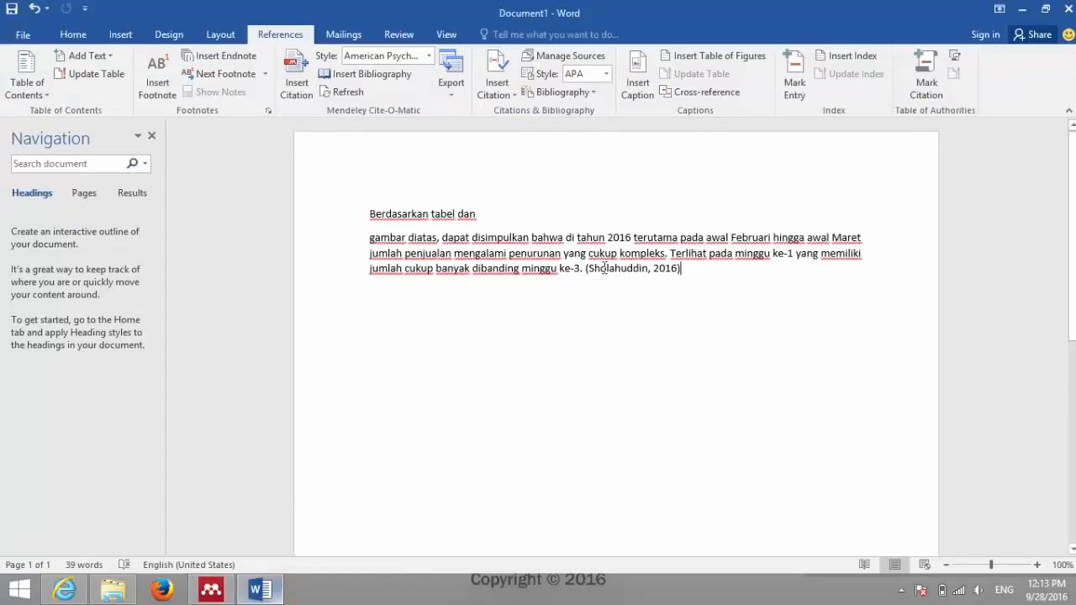
Step: Italicize the 2016 author-year citation following 'minggu ke-3.'
click(587, 268)
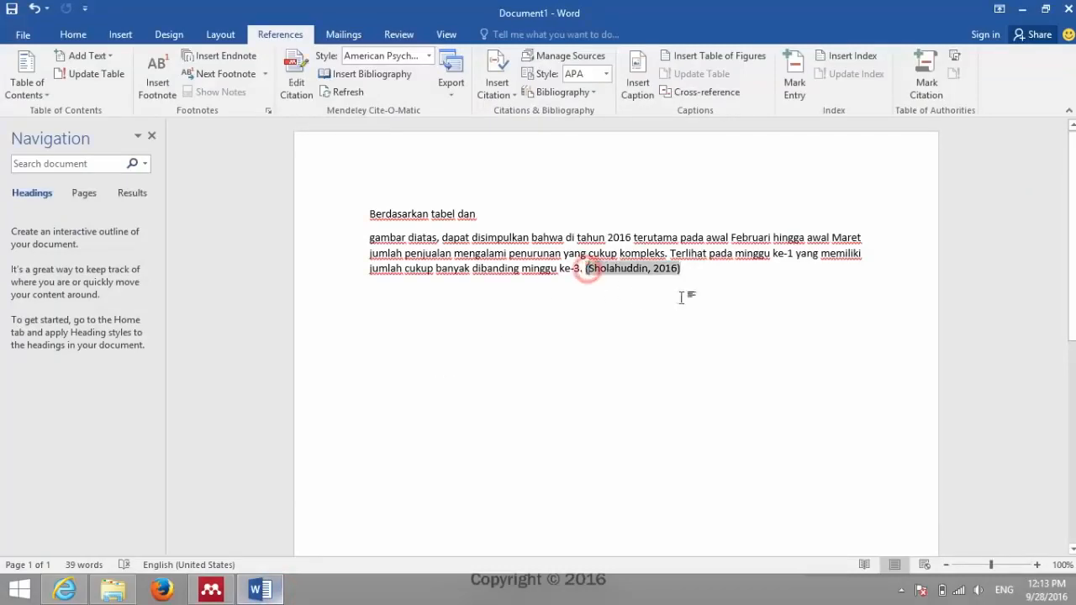
click(694, 268)
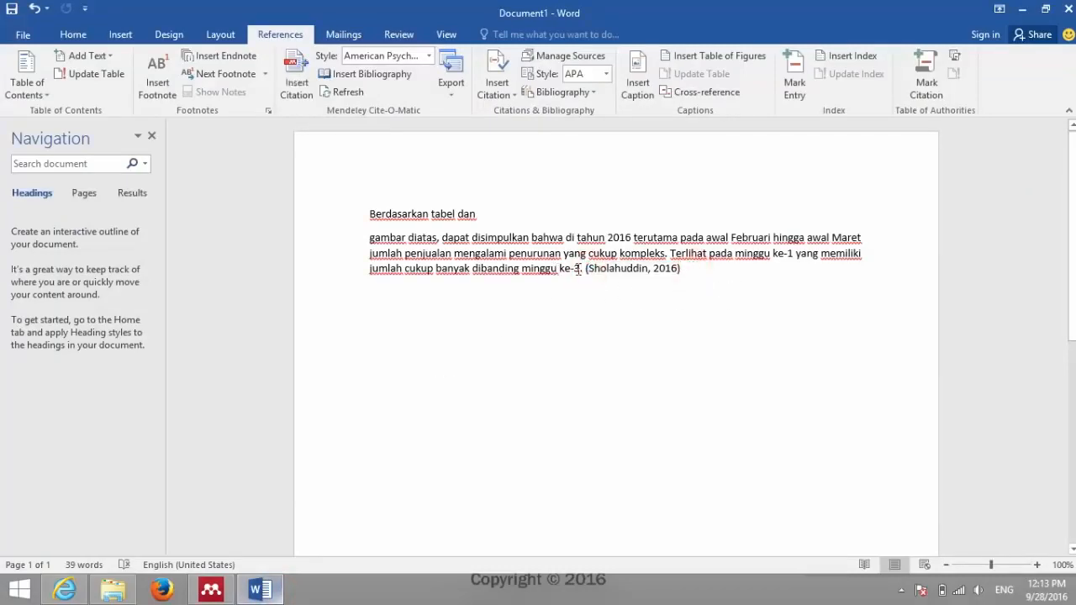
double_click(590, 269)
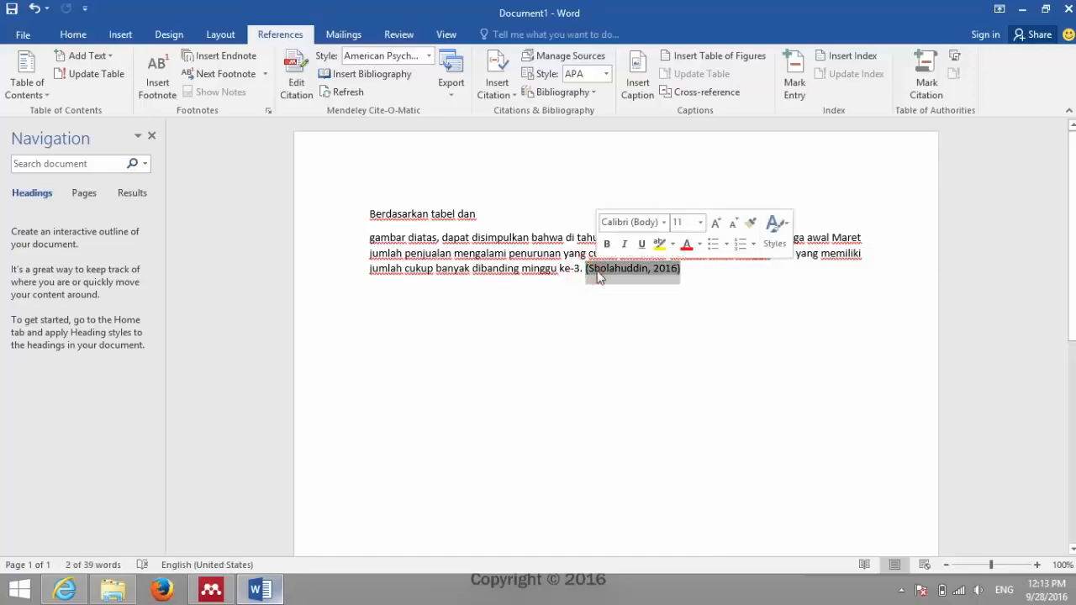
key(ctrl+i)
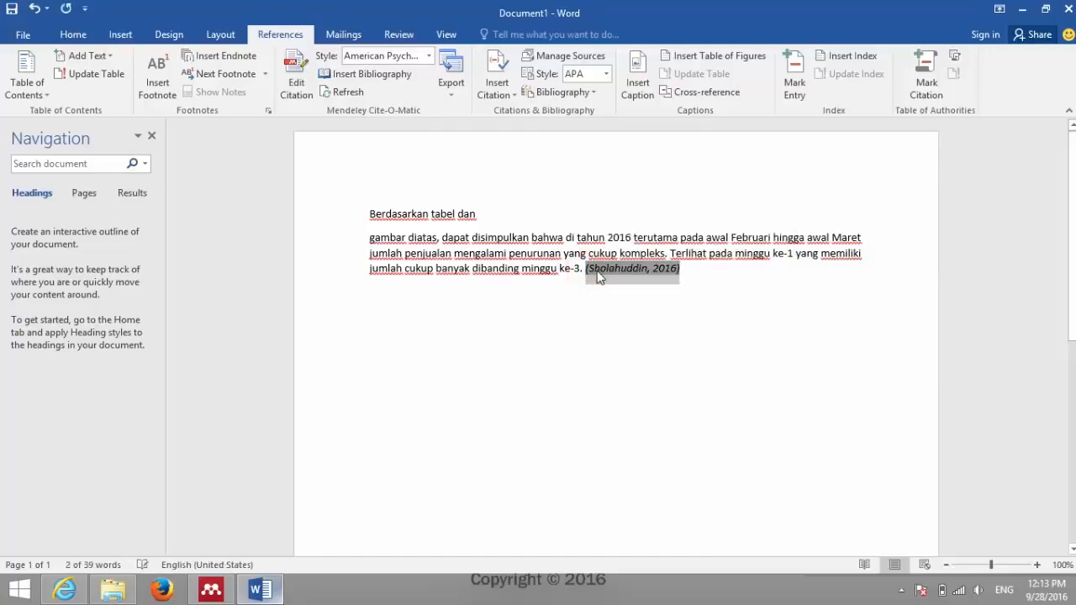
click(738, 271)
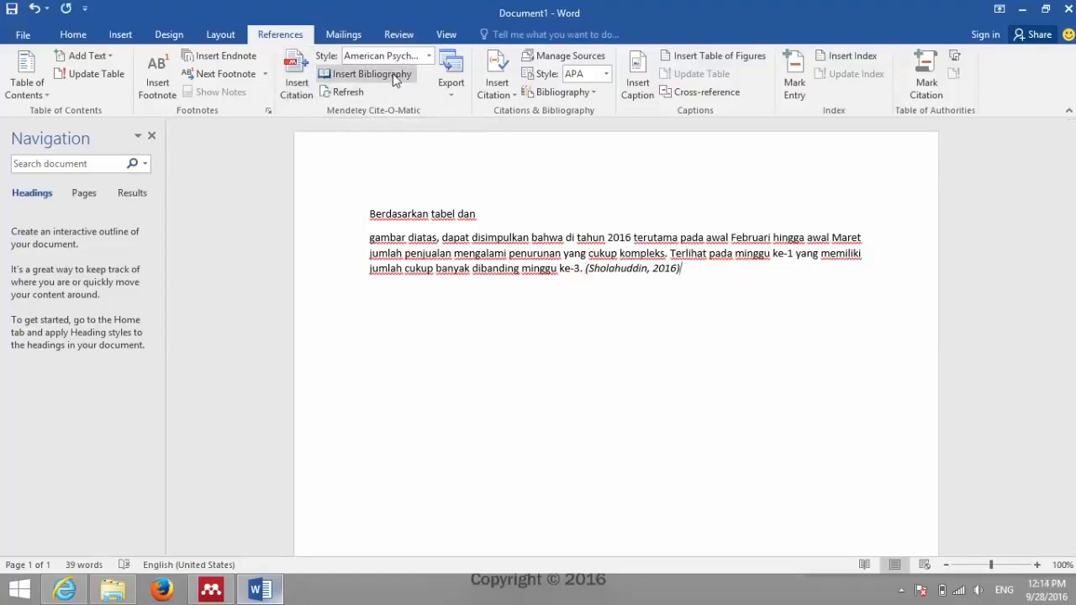
Step: Insert the Mendeley bibliography on a new line below the Sholahuddin 2016 citation
click(728, 272)
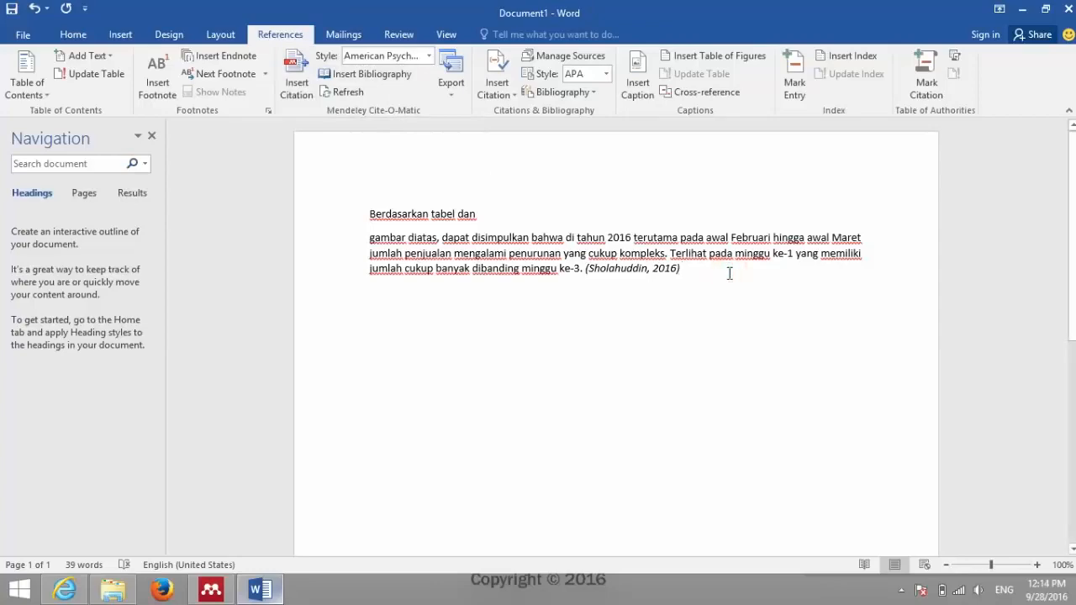
key(Return)
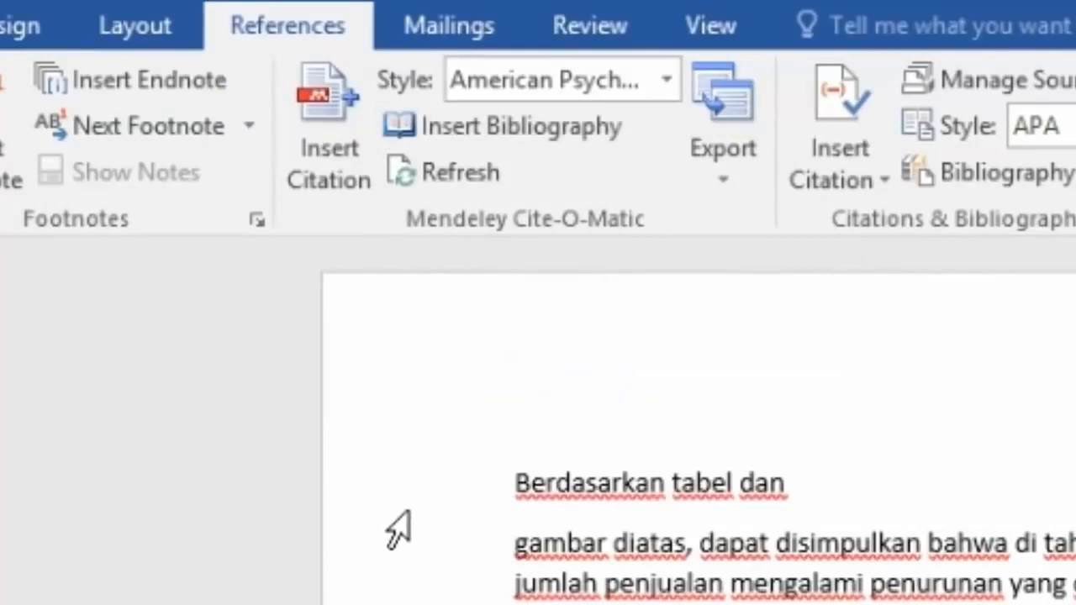
click(542, 123)
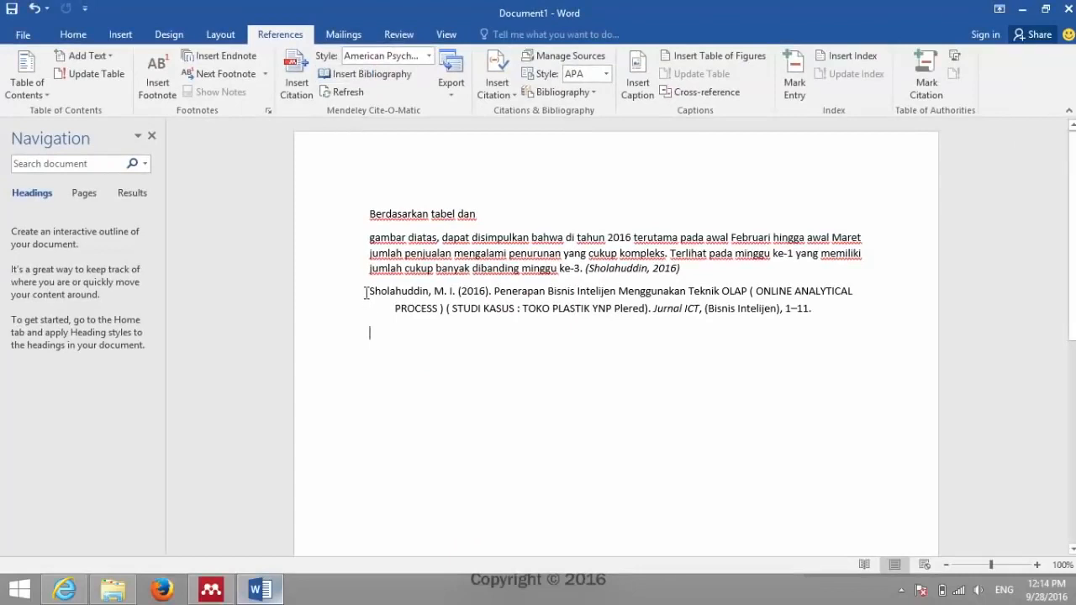
Step: Highlight the entry's author, year 2016, article title and Jurnal ICT, then bring up Mendeley Desktop
drag(365, 292, 471, 296)
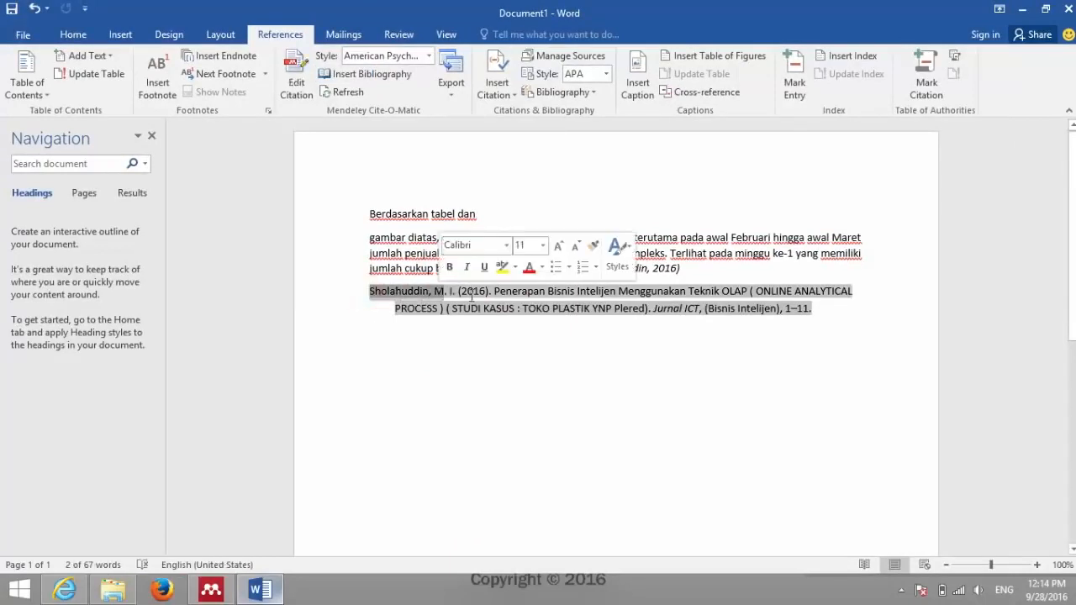
double_click(473, 290)
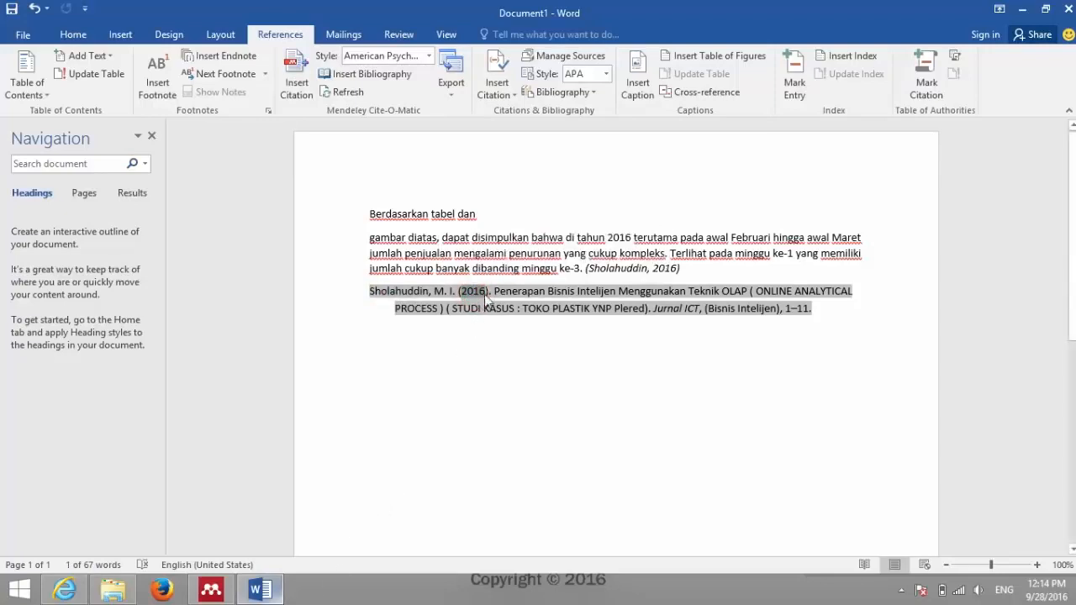
drag(495, 291, 745, 291)
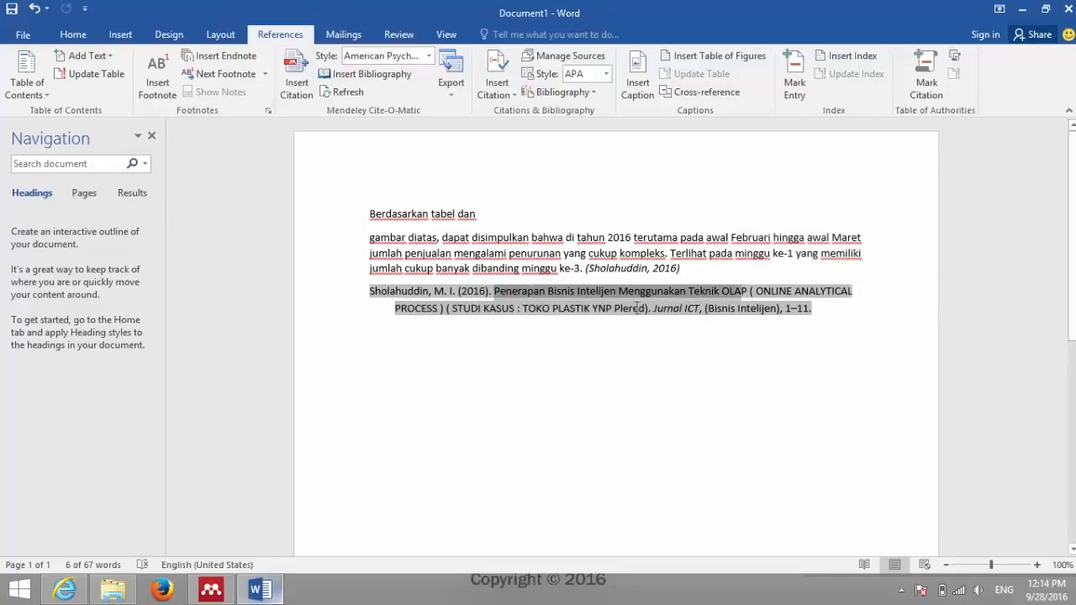
drag(653, 310, 775, 310)
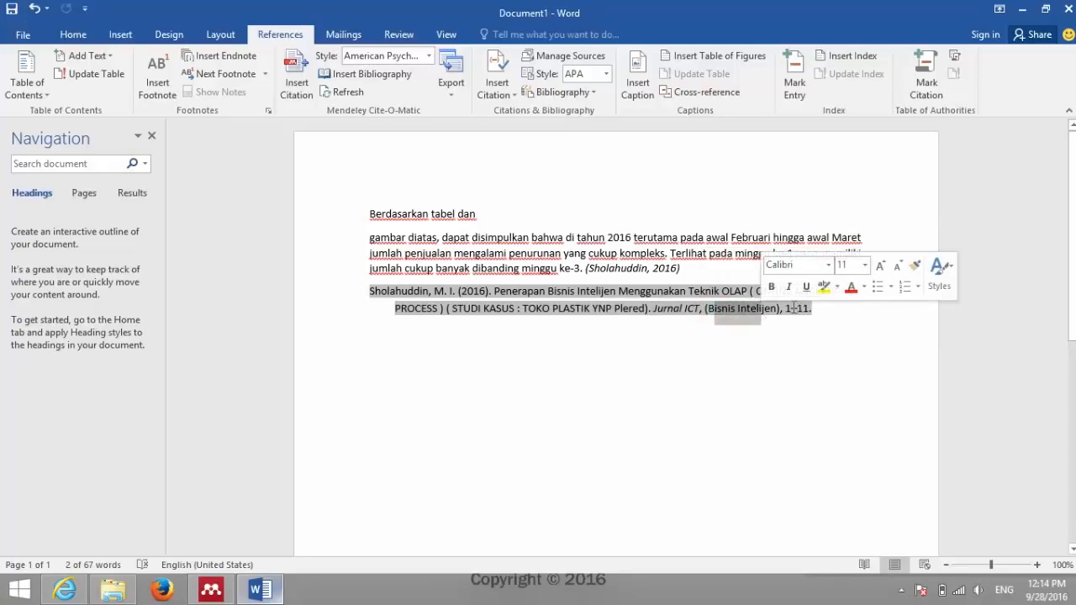
click(211, 590)
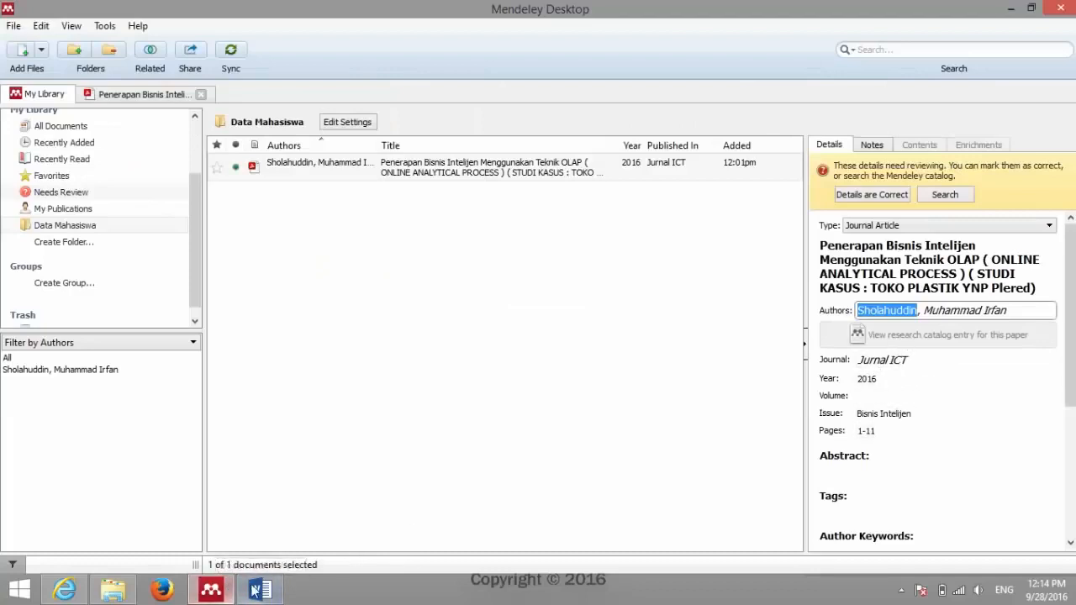
Step: Return to the Word document with the cursor at the end of the reference entry
click(257, 591)
click(825, 318)
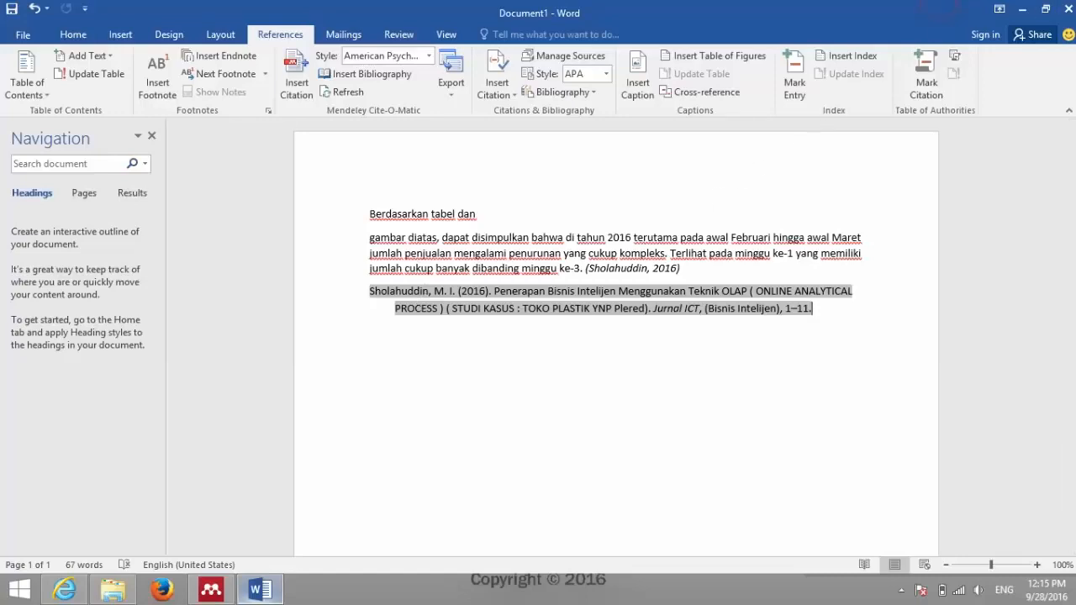
Step: Close Word and discard the document's changes, returning to Mendeley Desktop
click(1067, 8)
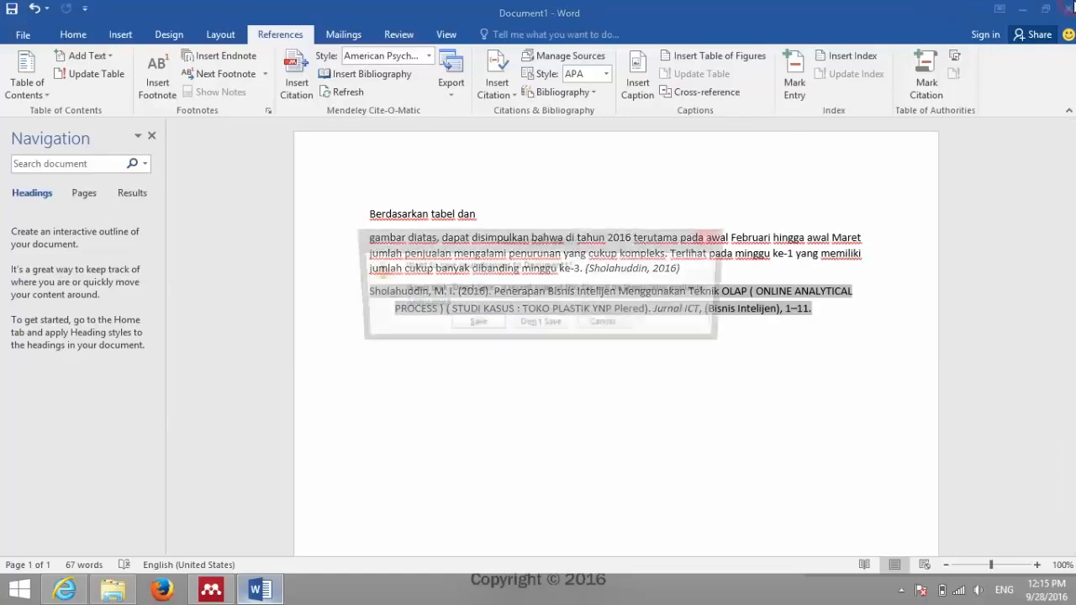
click(537, 325)
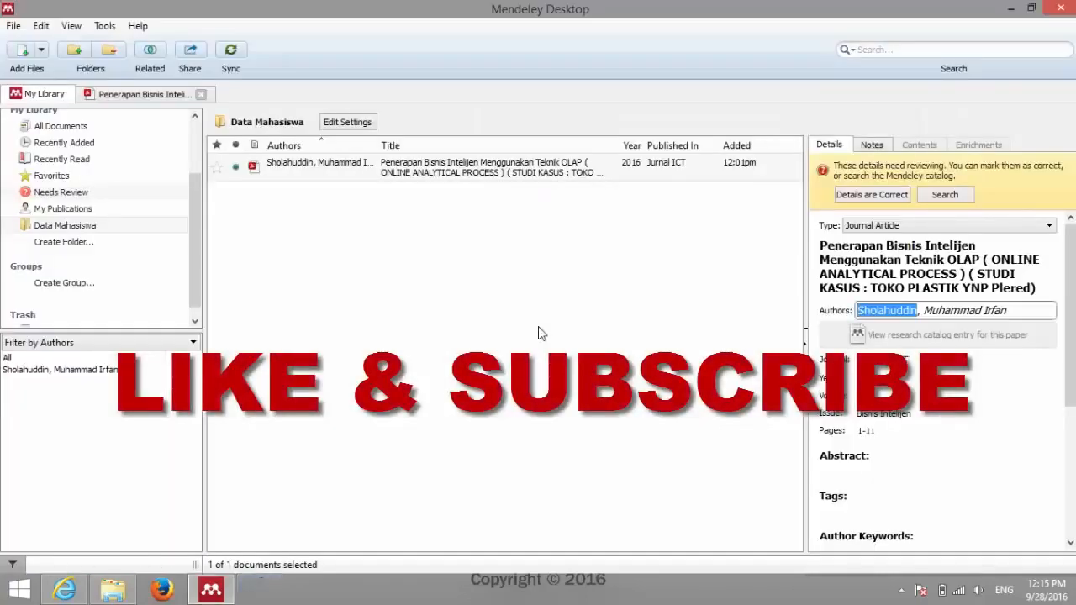
click(648, 46)
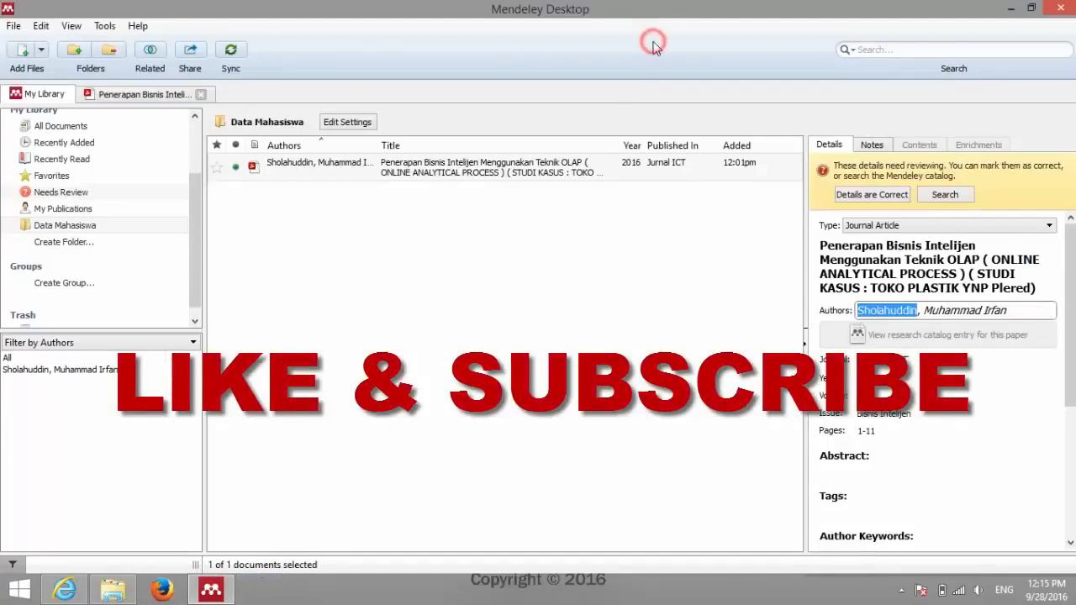
click(715, 28)
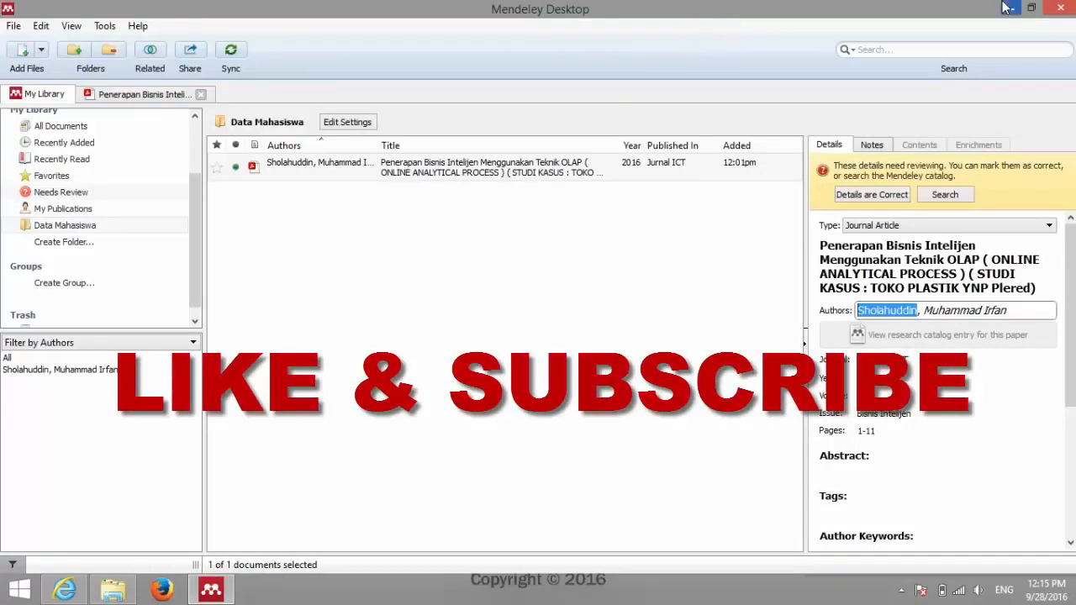